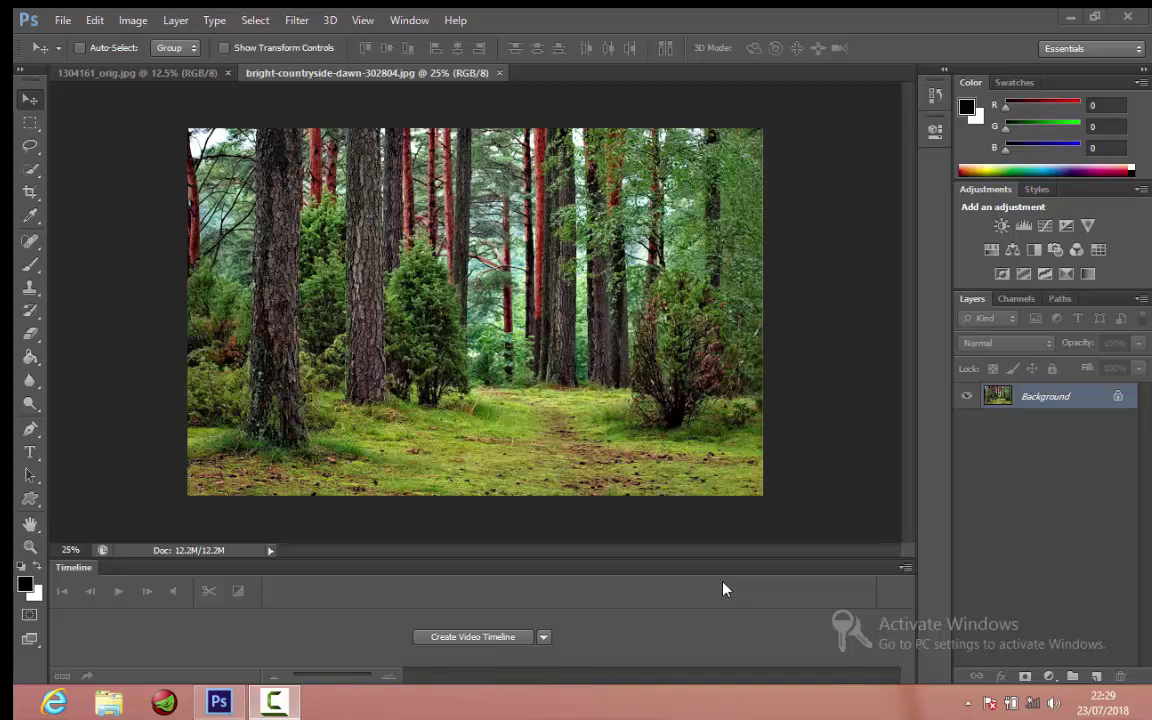
# - Switch the view to the bodybuilder photo 1304161_orig.jpg
pyautogui.click(113, 84)
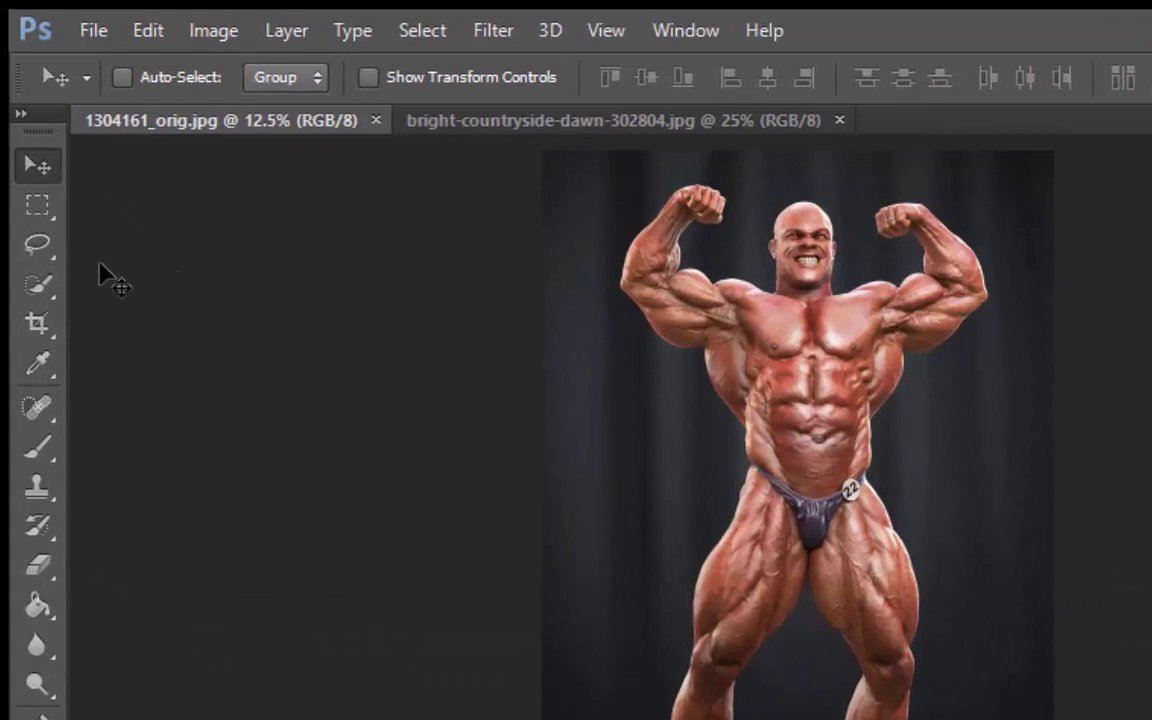
# - Choose the Quick Selection Tool and zoom in on the bodybuilder to 33.3%
pyautogui.click(46, 290)
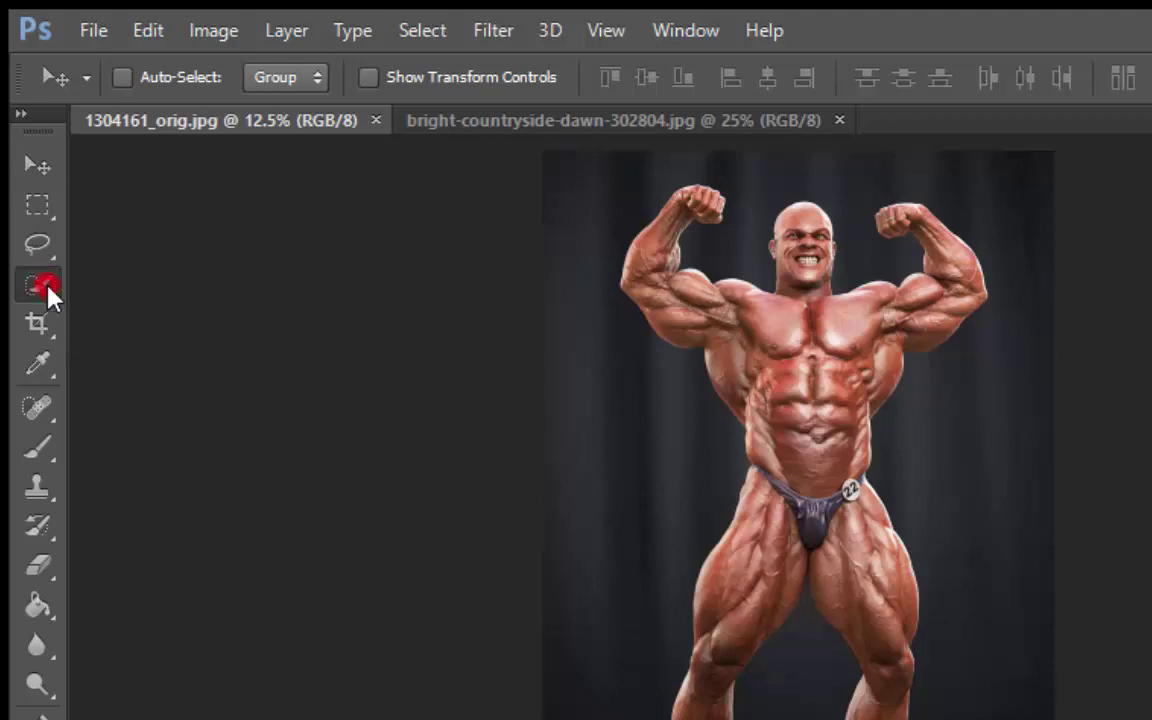
pyautogui.rightClick(46, 290)
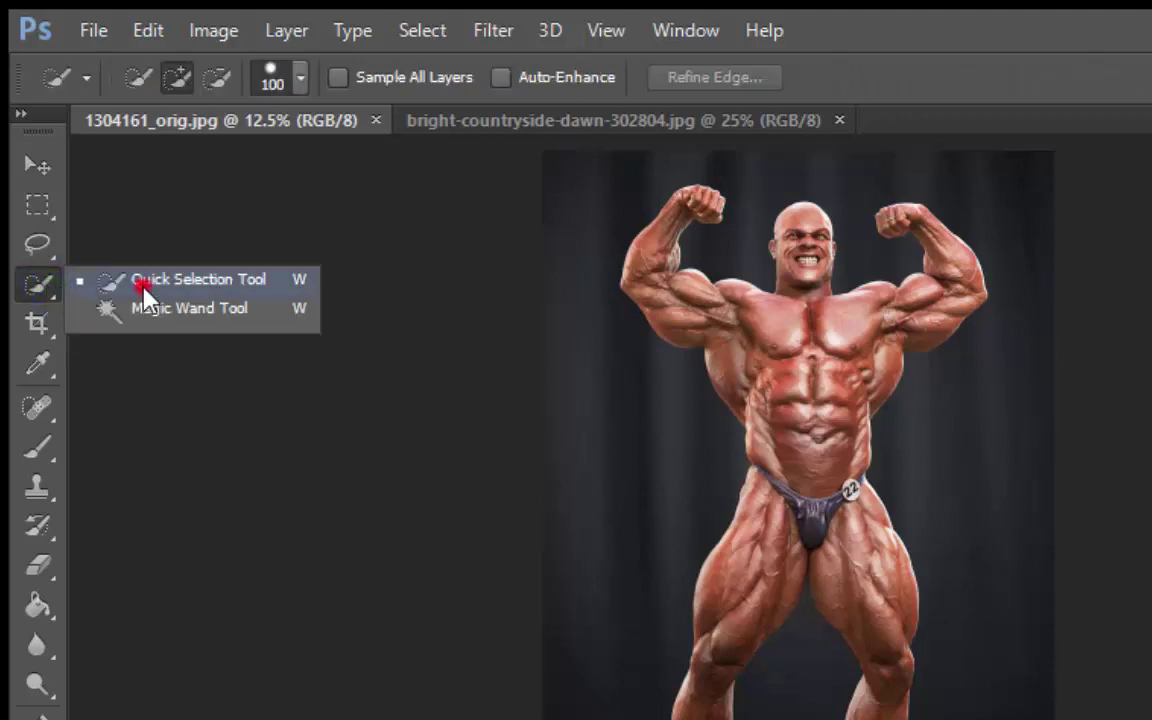
pyautogui.click(143, 285)
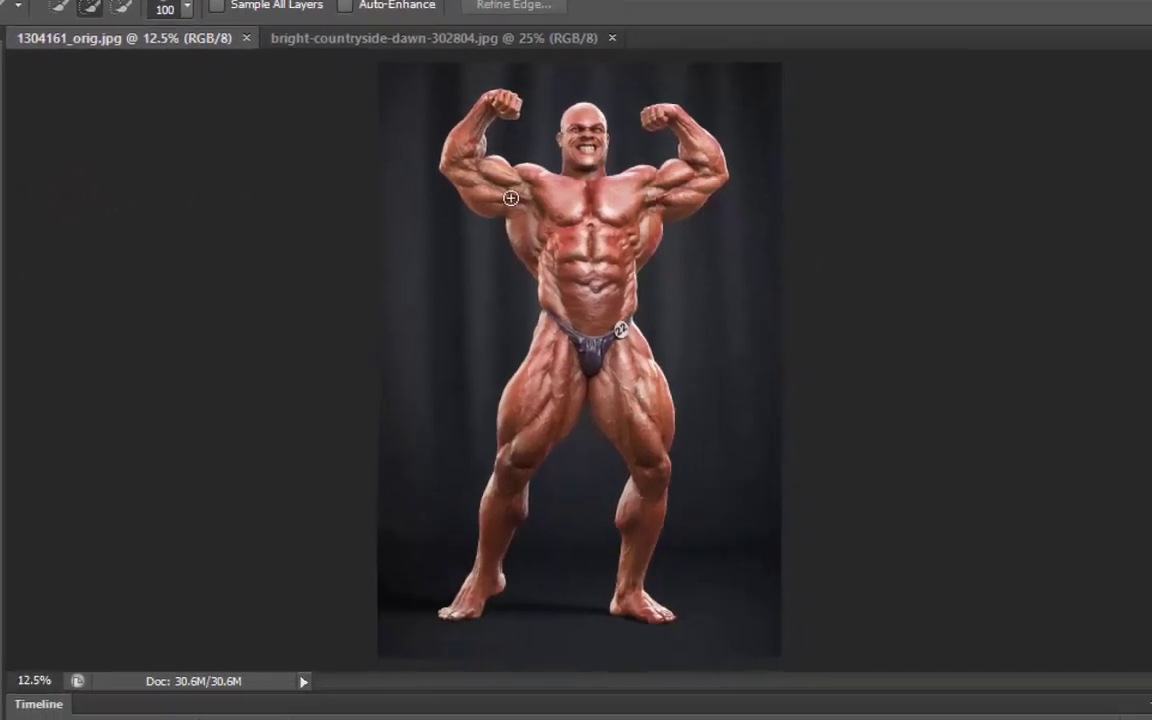
pyautogui.hotkey('ctrl', '+')
pyautogui.hotkey('ctrl', '+')
pyautogui.hotkey('ctrl', '+')
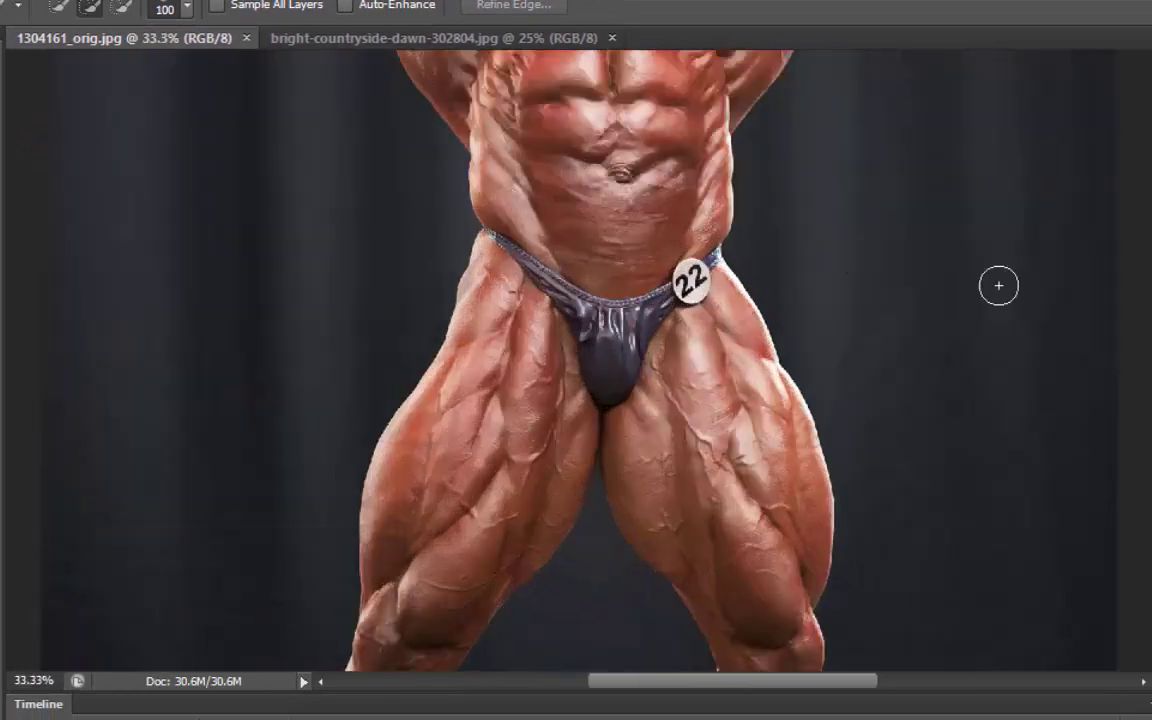
pyautogui.scroll(5, 576, 360)
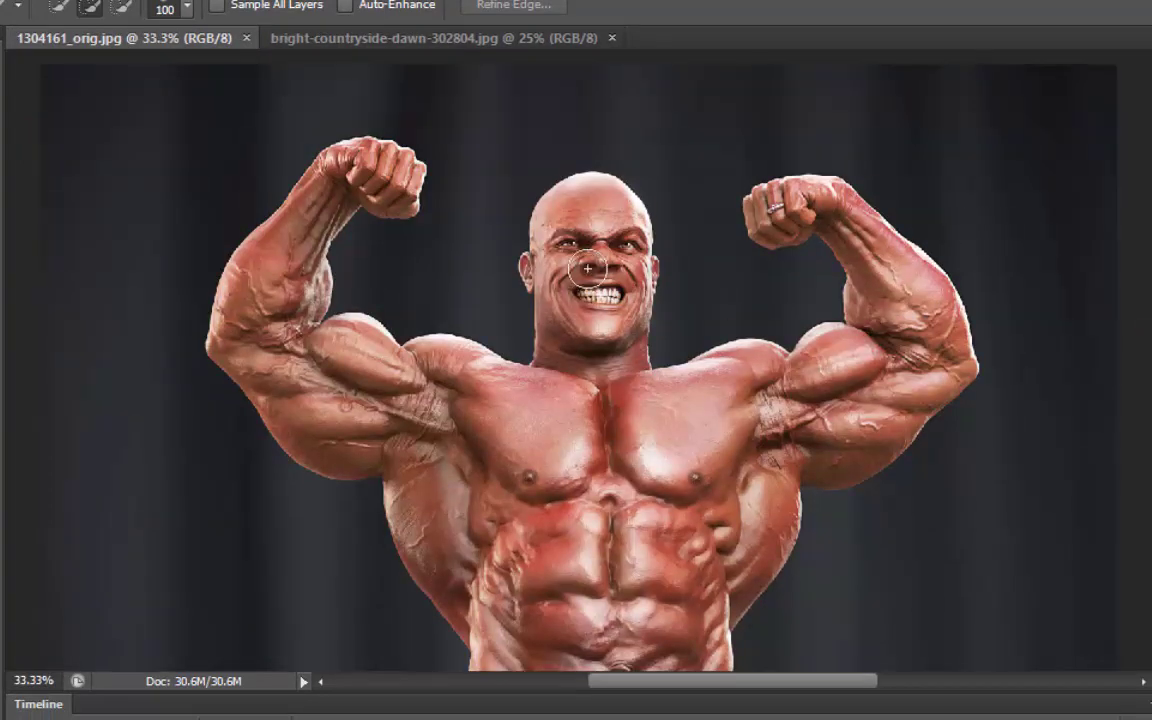
# - Select the head, neck, chest, right pec and raised right arm up to the fist
pyautogui.moveTo(567, 200); pyautogui.dragTo(585, 262)
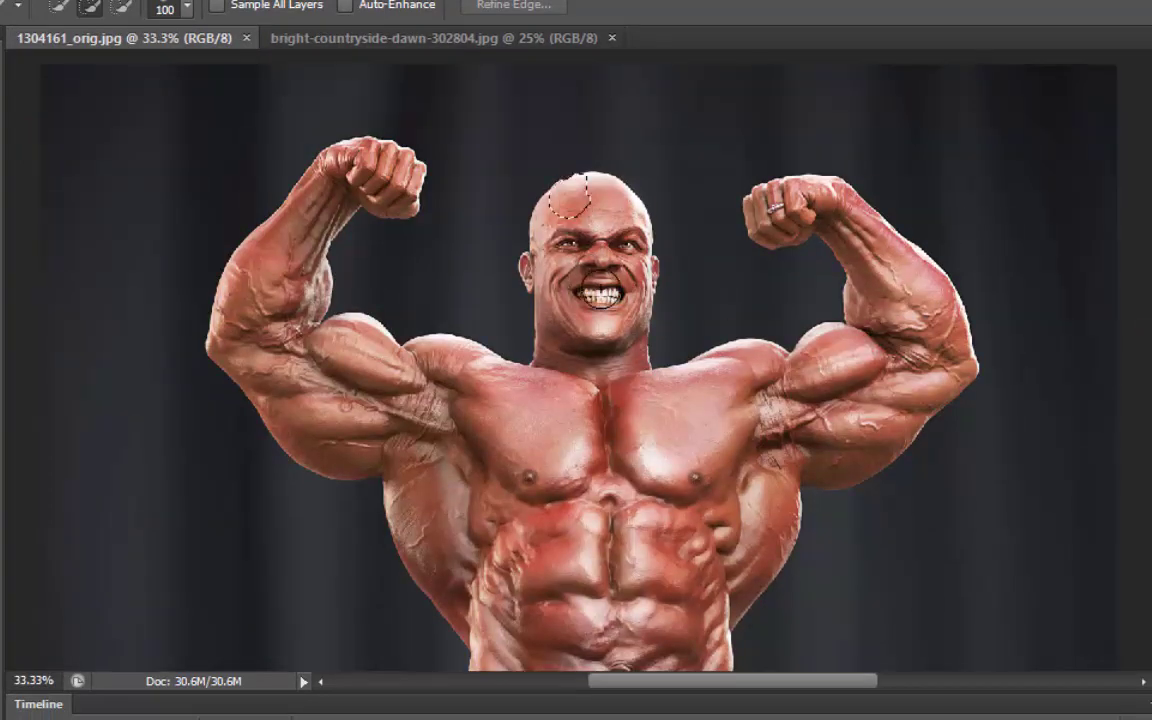
pyautogui.moveTo(590, 428)
pyautogui.mouseDown()
pyautogui.moveTo(309, 417)
pyautogui.moveTo(238, 300)
pyautogui.moveTo(282, 246)
pyautogui.moveTo(287, 259)
pyautogui.mouseUp()
pyautogui.click(503, 434)
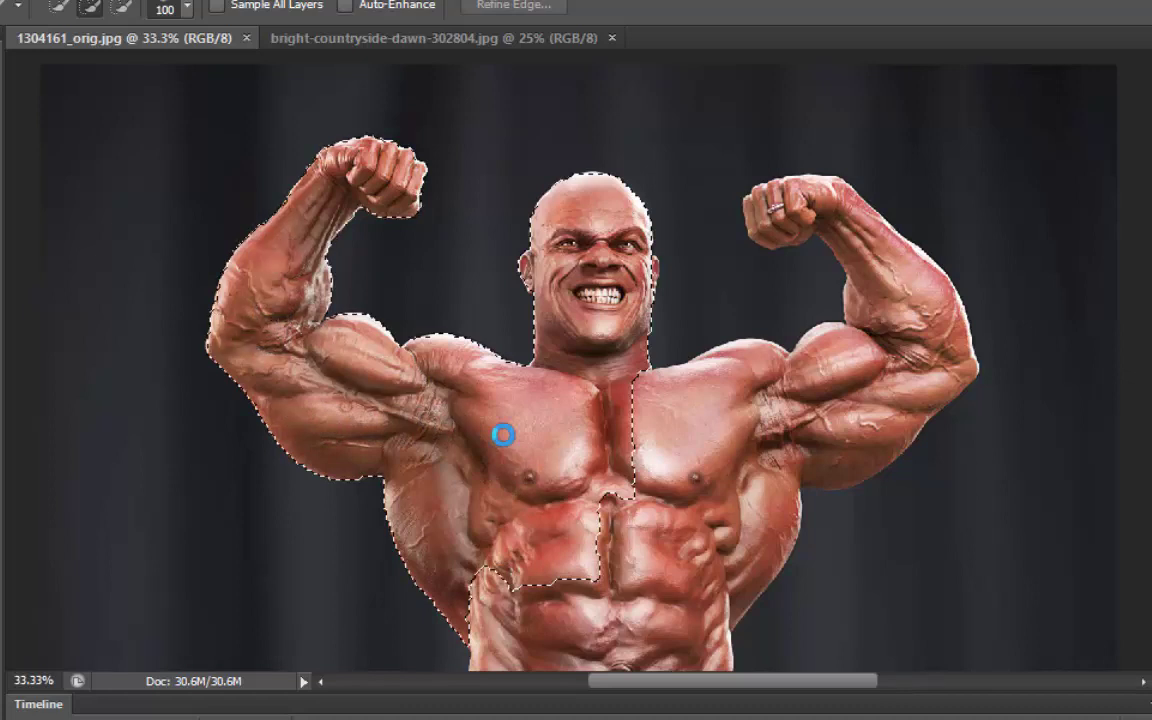
pyautogui.click(646, 396)
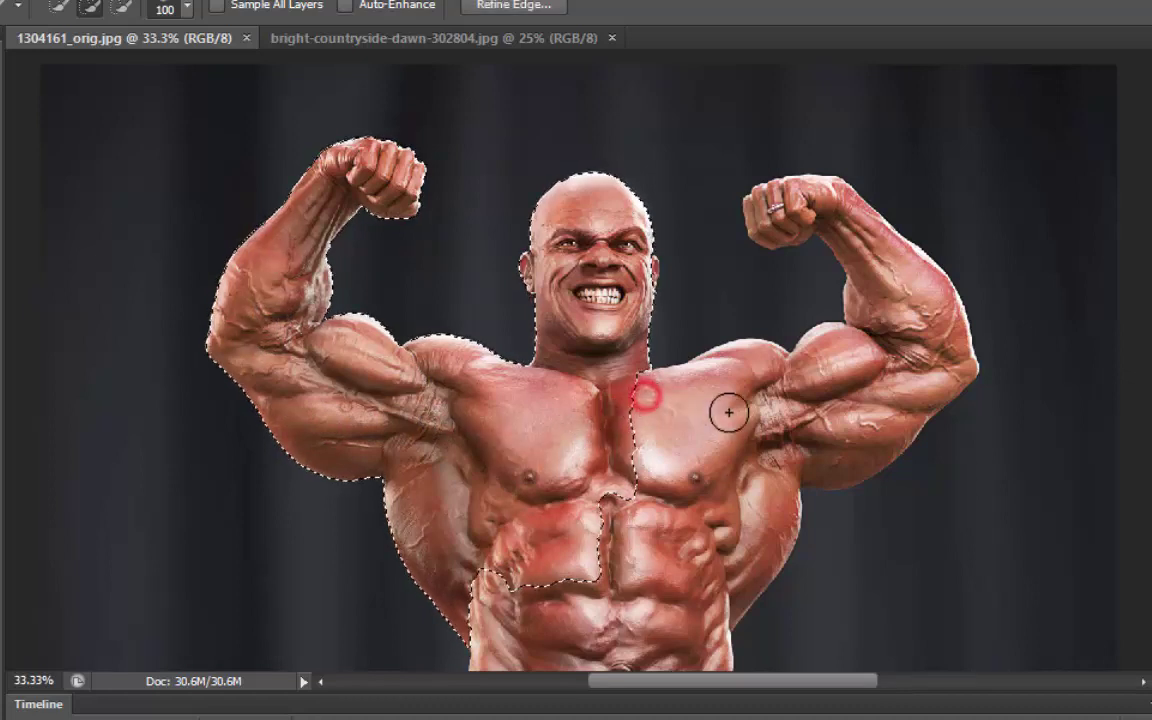
pyautogui.moveTo(729, 412); pyautogui.dragTo(877, 406)
pyautogui.click(911, 380)
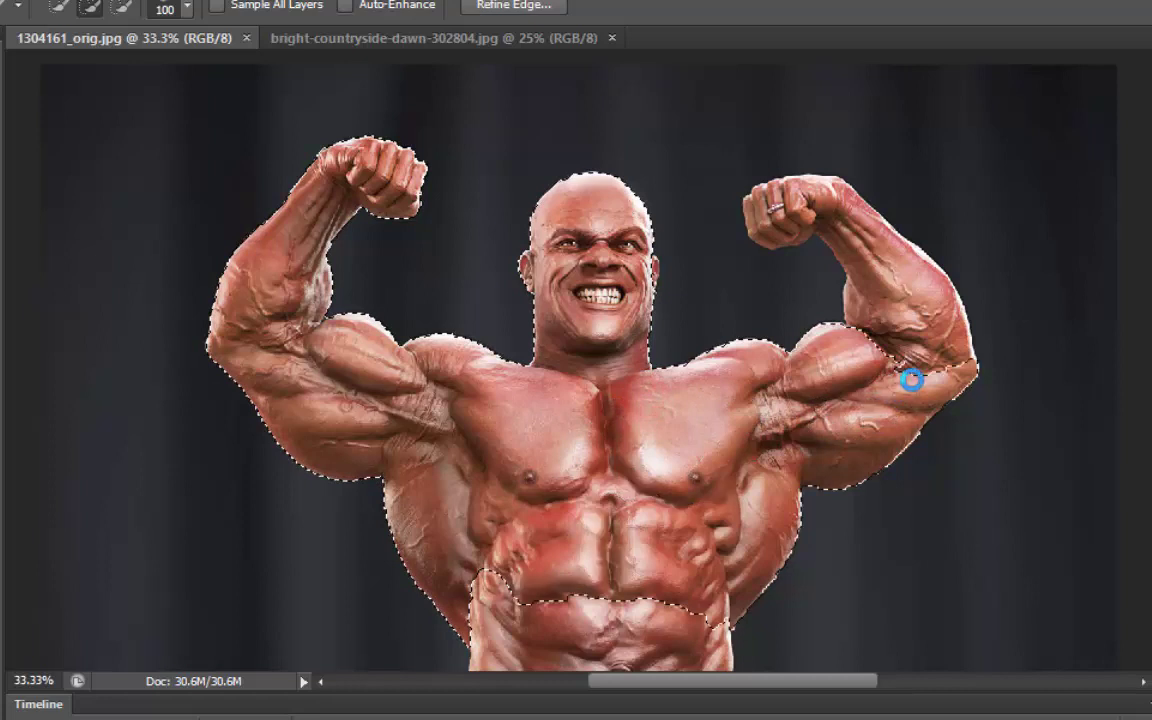
pyautogui.moveTo(913, 367)
pyautogui.mouseDown()
pyautogui.moveTo(861, 240)
pyautogui.moveTo(778, 220)
pyautogui.mouseUp()
pyautogui.click(778, 220)
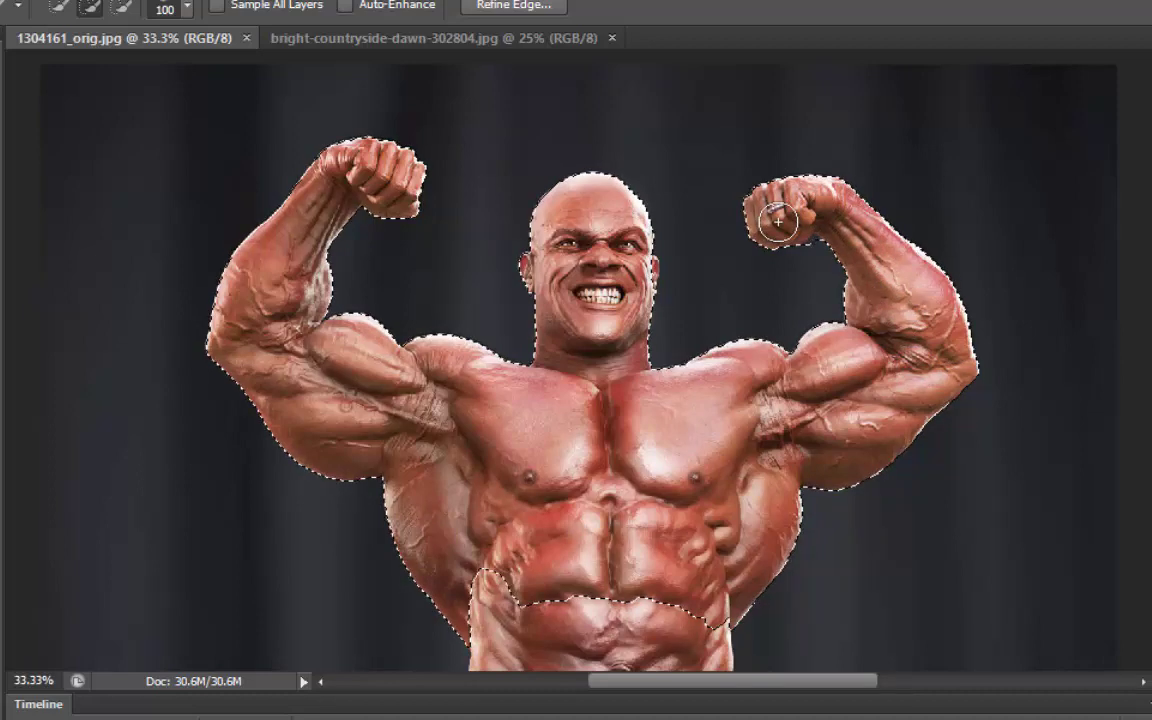
# - Add the whole abdomen to the selection and touch up the head area
pyautogui.scroll(-2, 778, 220)
pyautogui.scroll(-5, 576, 360)
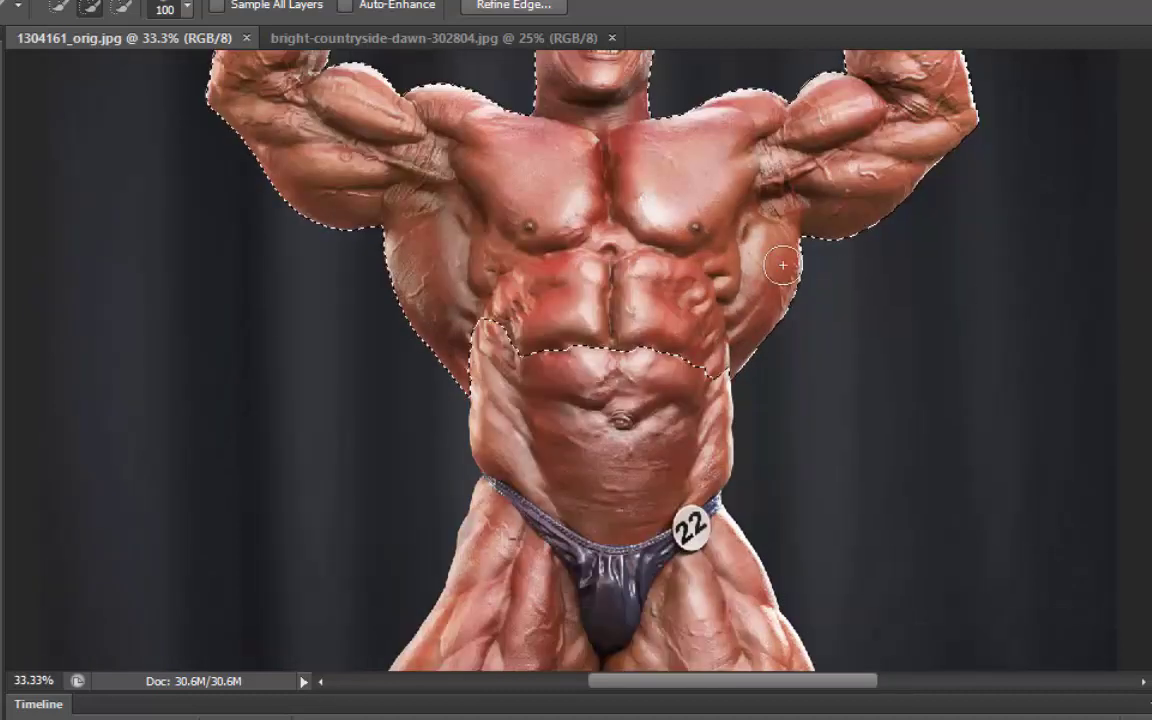
pyautogui.moveTo(632, 360); pyautogui.dragTo(636, 443)
pyautogui.click(636, 443)
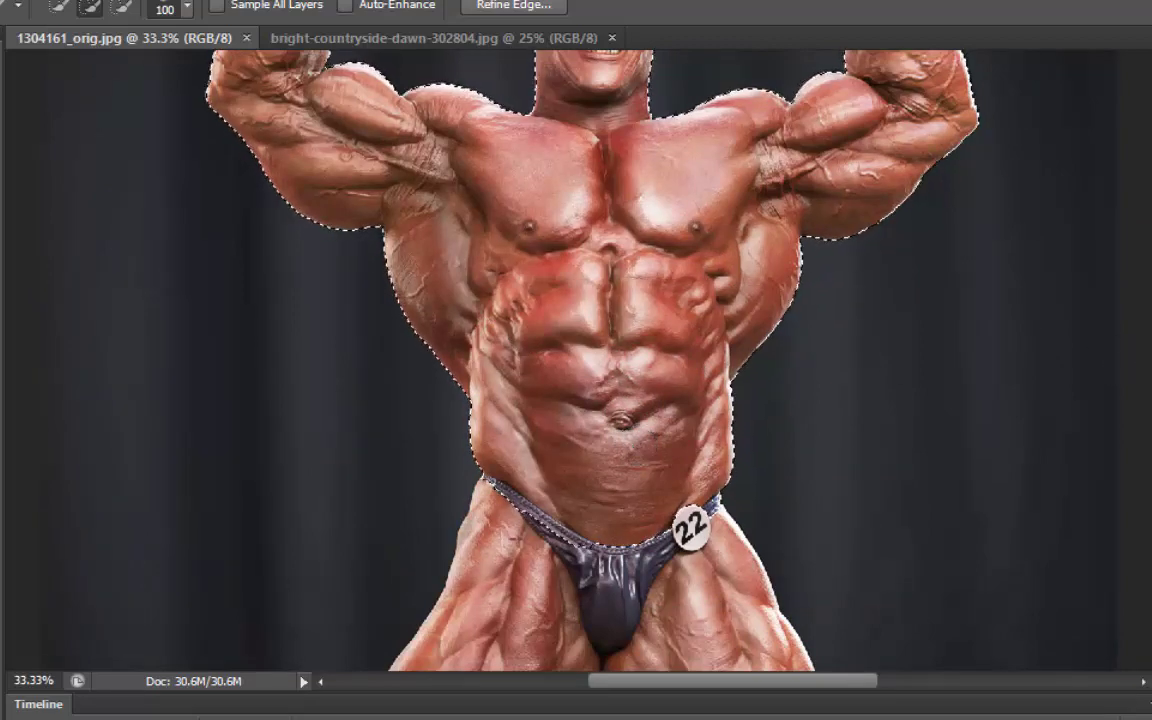
pyautogui.scroll(5, 786, 266)
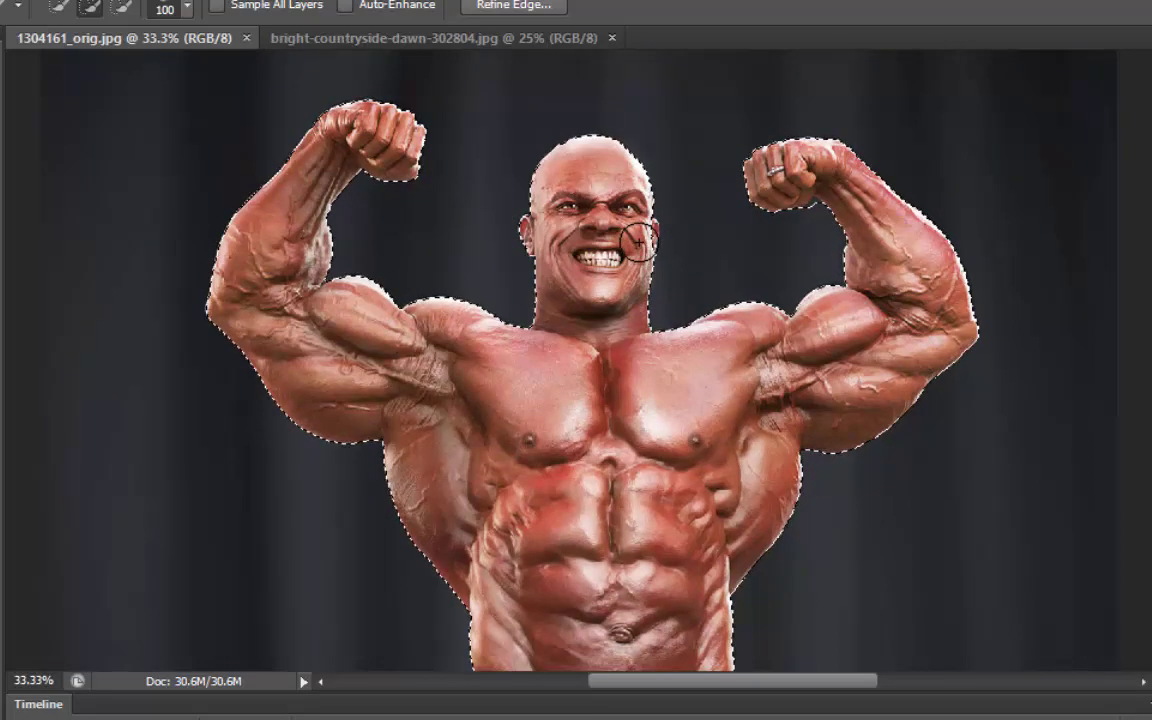
pyautogui.moveTo(575, 210); pyautogui.dragTo(637, 237)
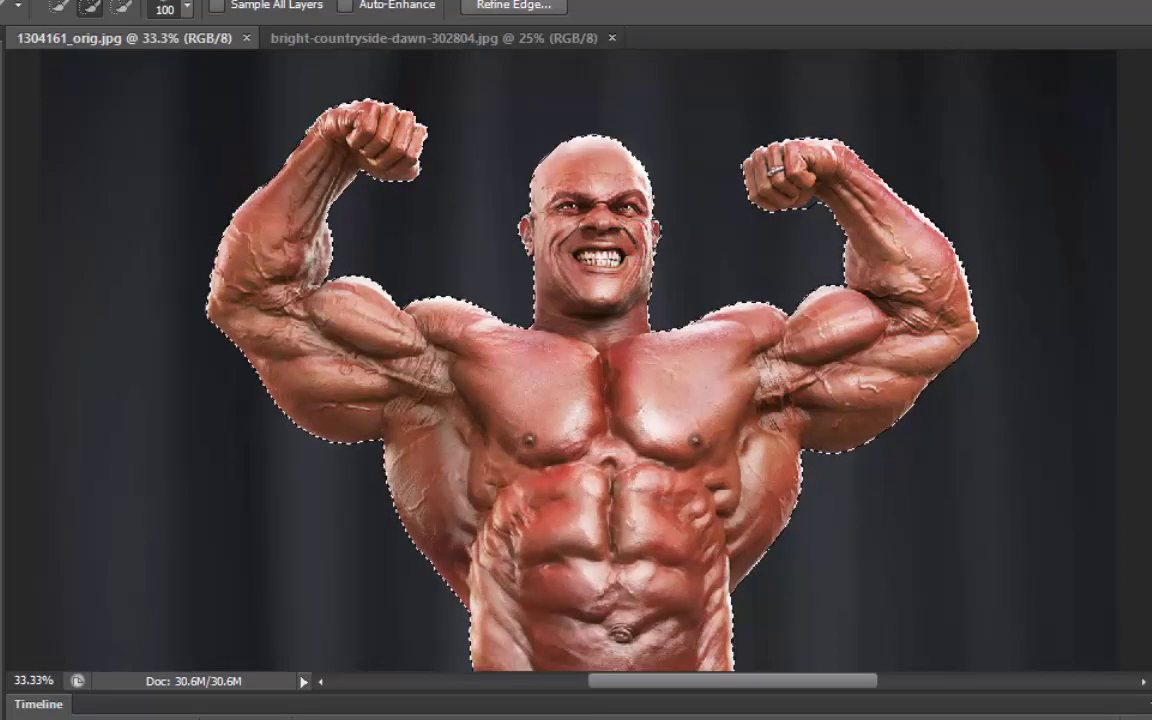
pyautogui.scroll(-1, 1148, 256)
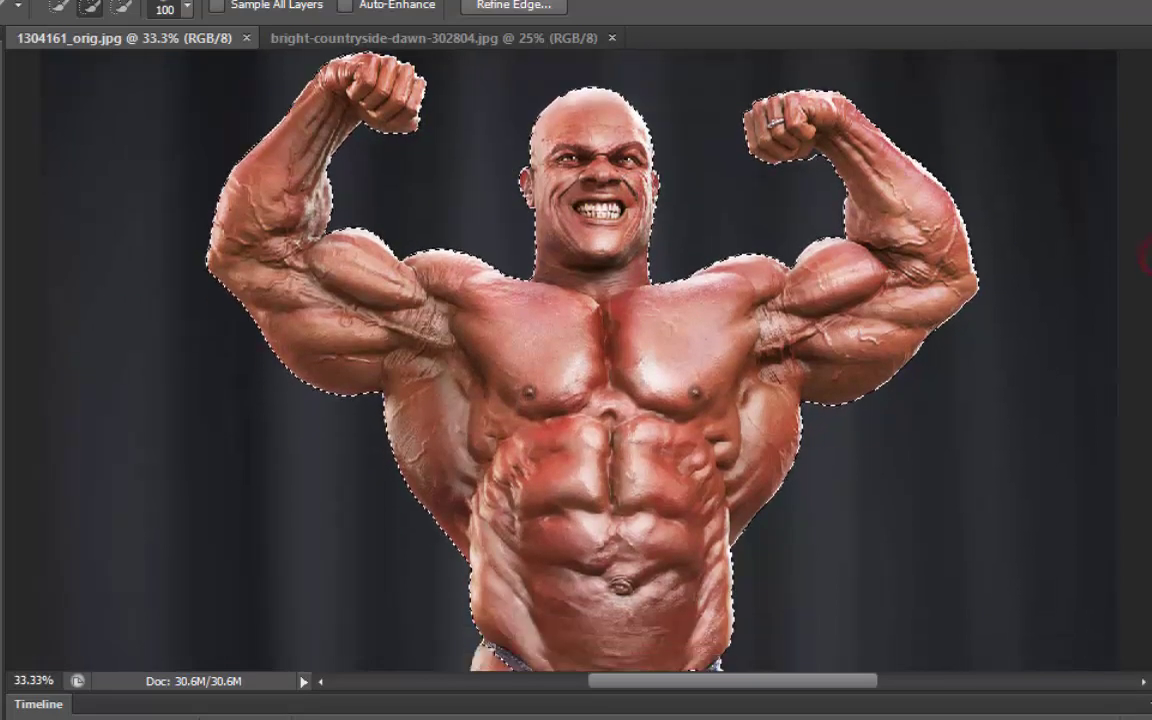
pyautogui.scroll(-1, 823, 336)
pyautogui.scroll(-2, 823, 336)
# - Zoom to 100% on the briefs and extend the selection along them
pyautogui.scroll(-5, 823, 336)
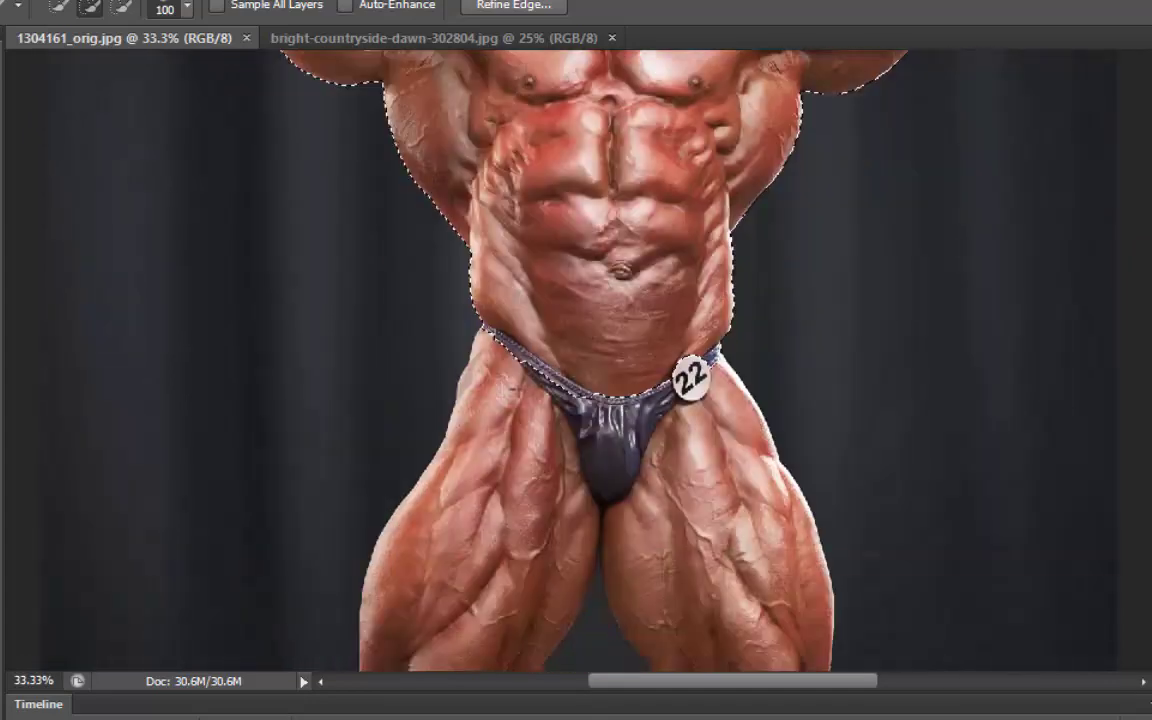
pyautogui.scroll(-1, 823, 336)
pyautogui.hotkey('ctrl', '+')
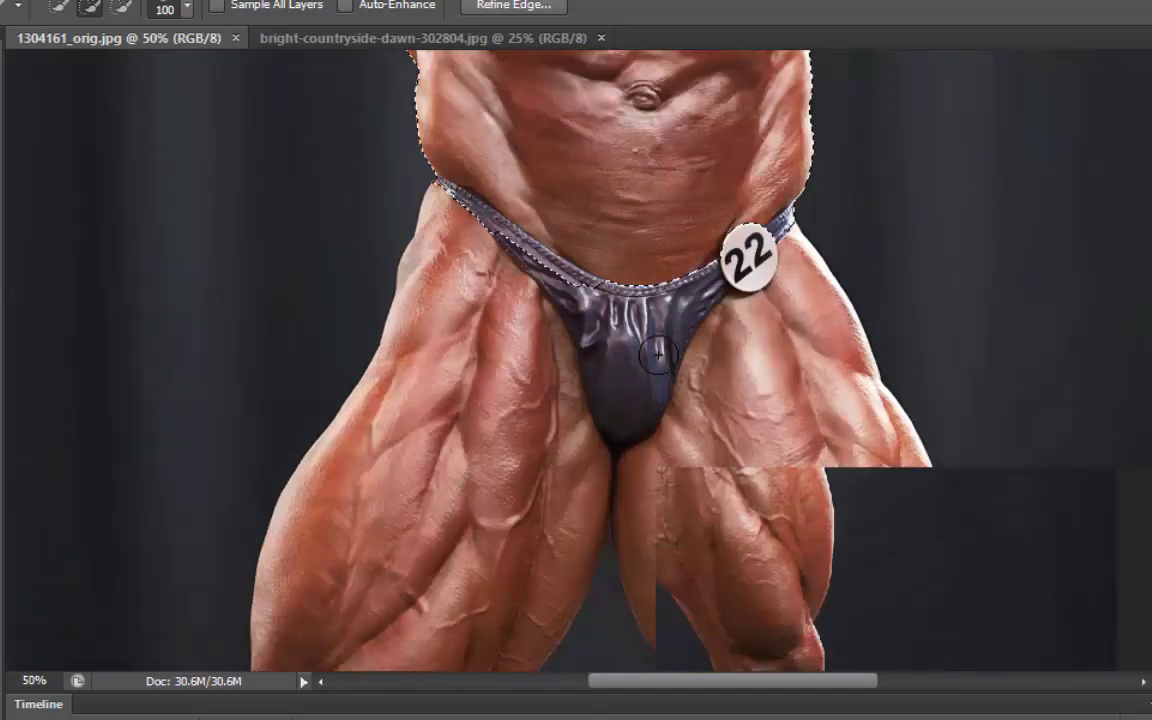
pyautogui.hotkey('ctrl', '+')
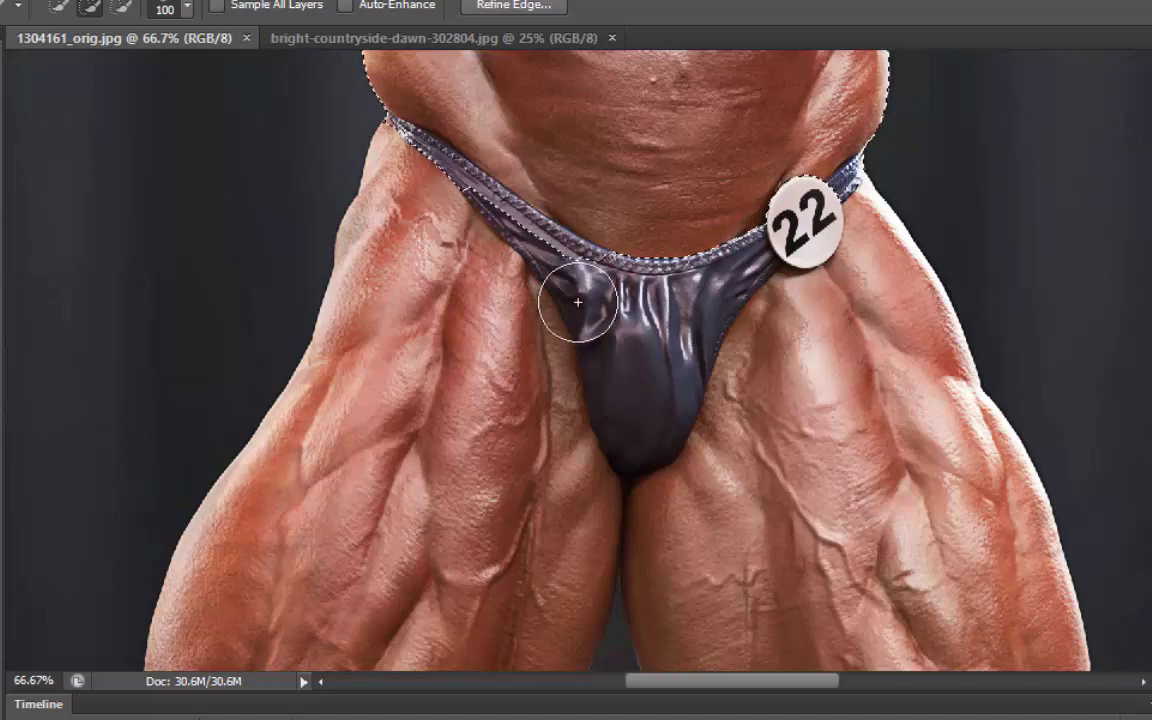
pyautogui.hotkey('ctrl', '-')
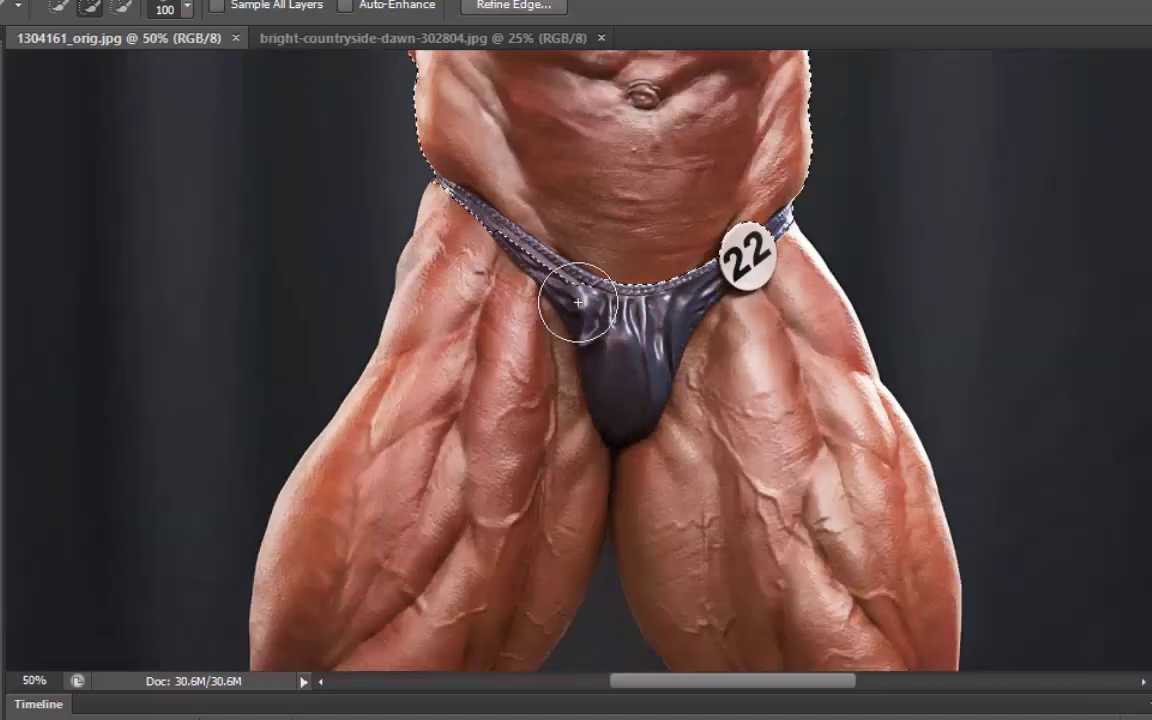
pyautogui.hotkey('ctrl', '+')
pyautogui.hotkey('ctrl', '+')
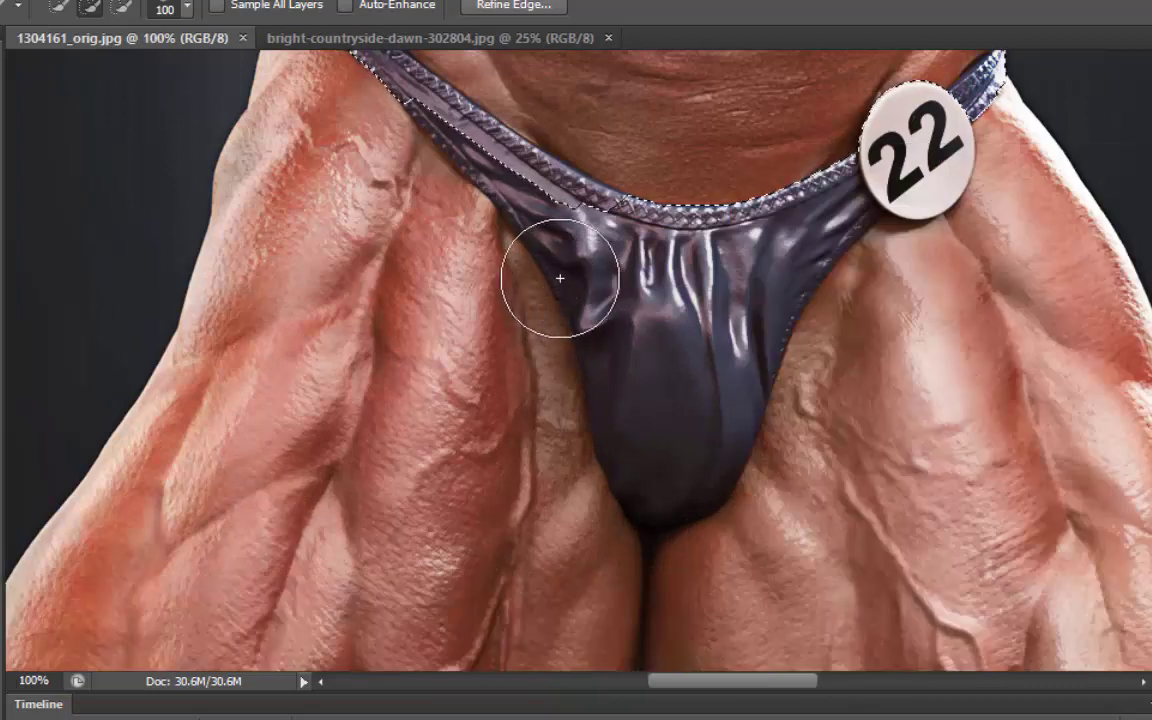
pyautogui.moveTo(560, 270)
pyautogui.mouseDown()
pyautogui.moveTo(558, 244)
pyautogui.moveTo(505, 213)
pyautogui.moveTo(481, 177)
pyautogui.moveTo(373, 116)
pyautogui.mouseUp()
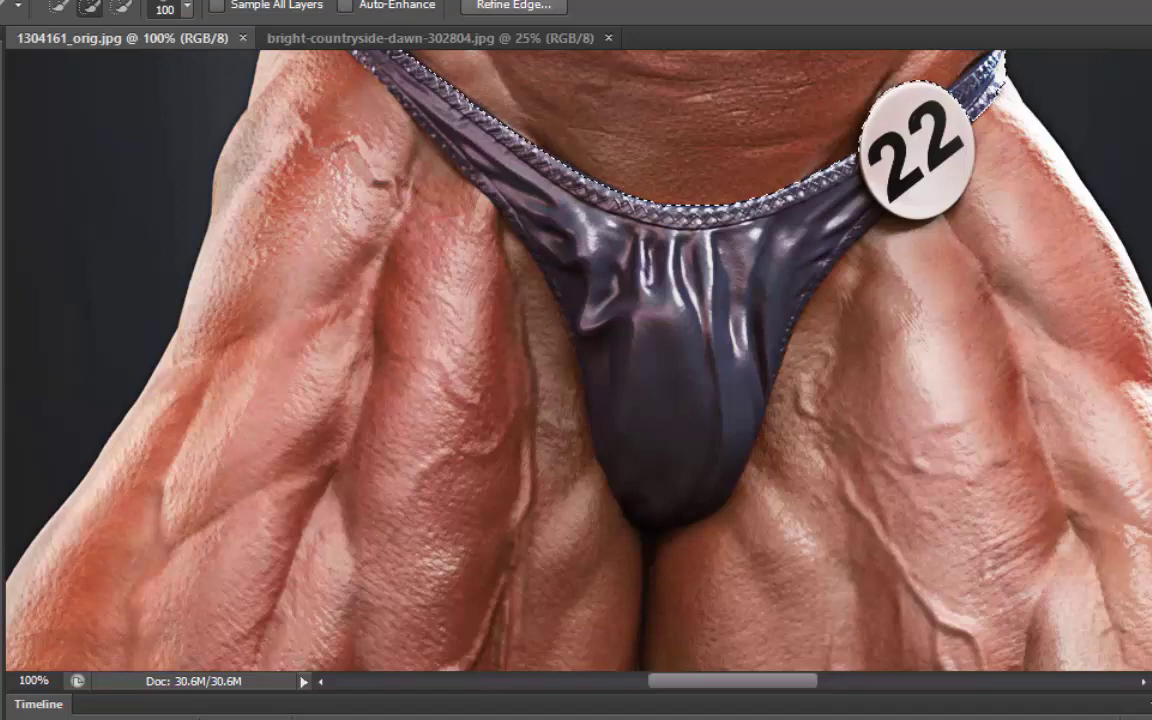
# - Add the number 22 badge, zoom out, and view the selection as a Quick Mask
pyautogui.scroll(5, 1007, 347)
pyautogui.scroll(-1, 1007, 360)
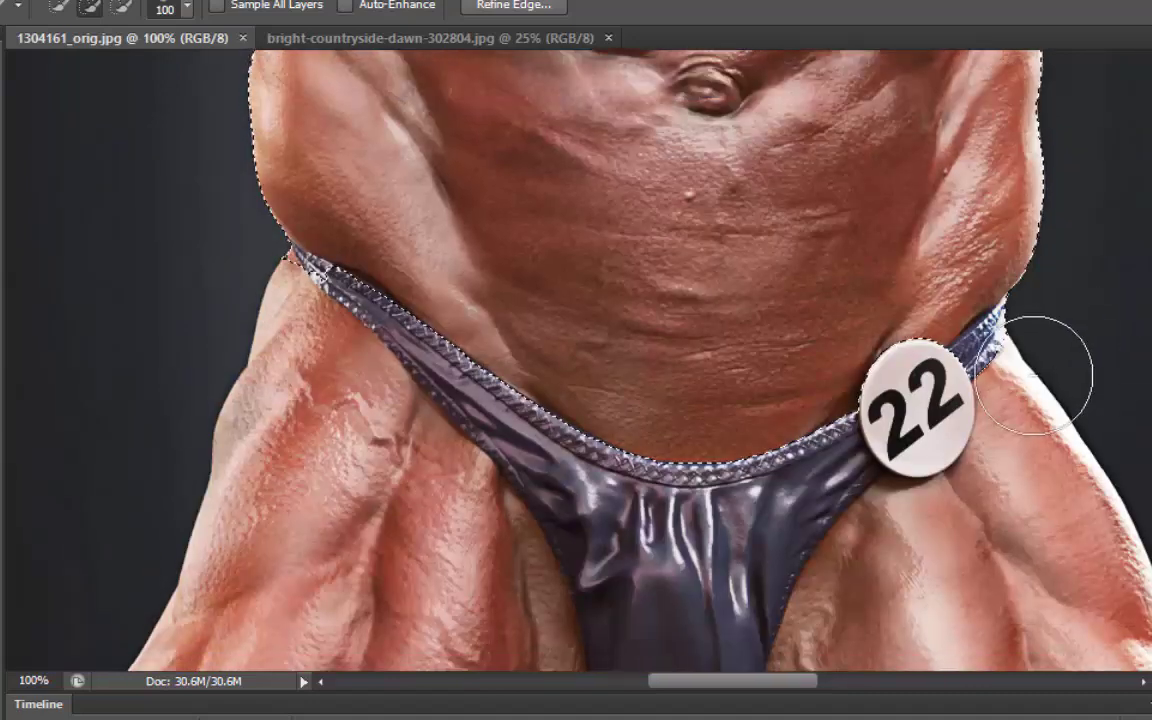
pyautogui.click(1001, 393)
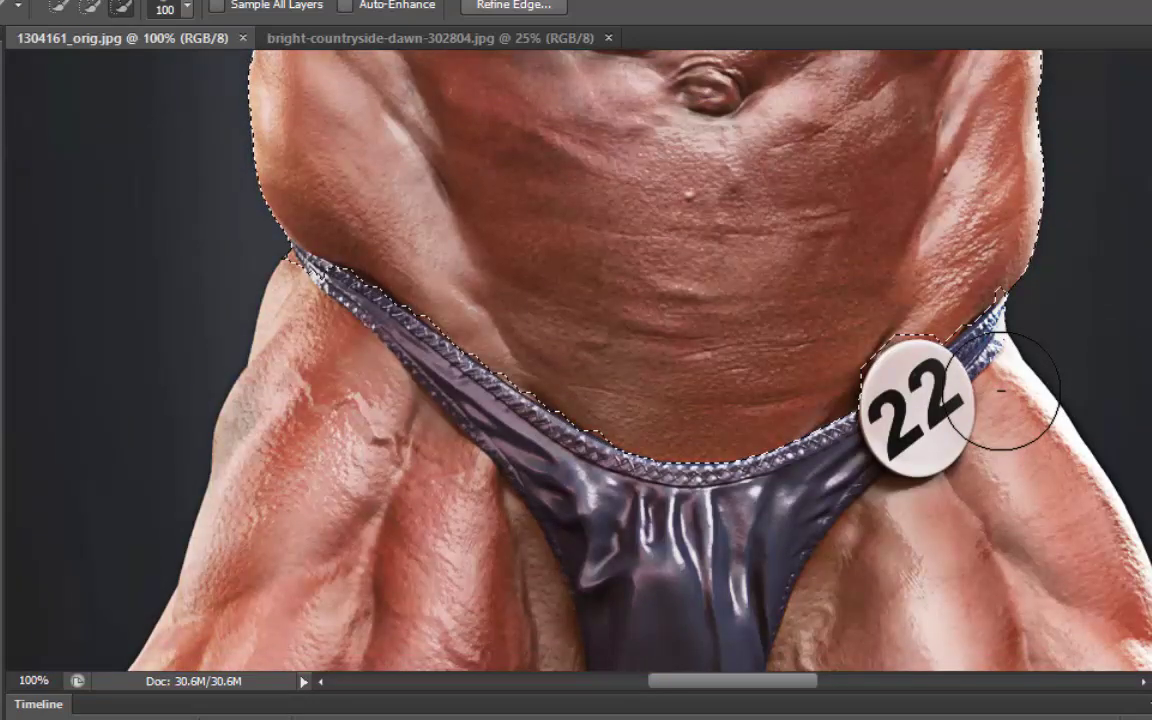
pyautogui.click(866, 382)
pyautogui.hotkey('ctrl', '-')
pyautogui.hotkey('ctrl', '-')
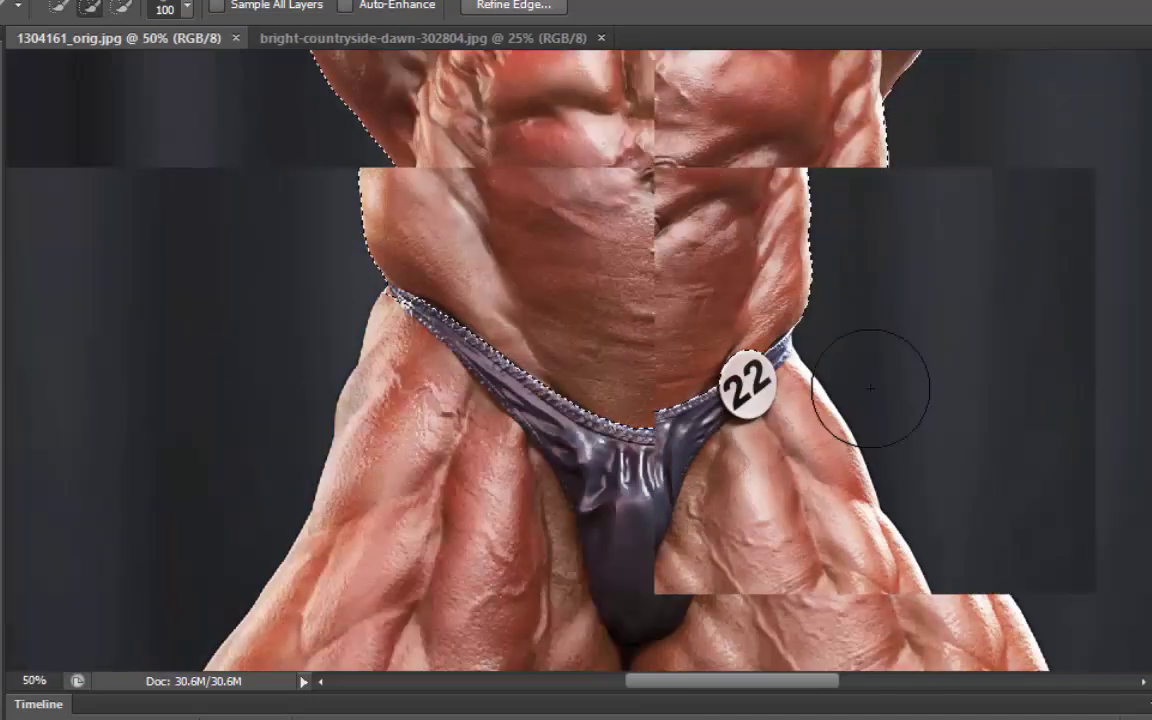
pyautogui.hotkey('ctrl', '-')
pyautogui.hotkey('ctrl', '-')
pyautogui.press('q')
pyautogui.hotkey('ctrl', '-')
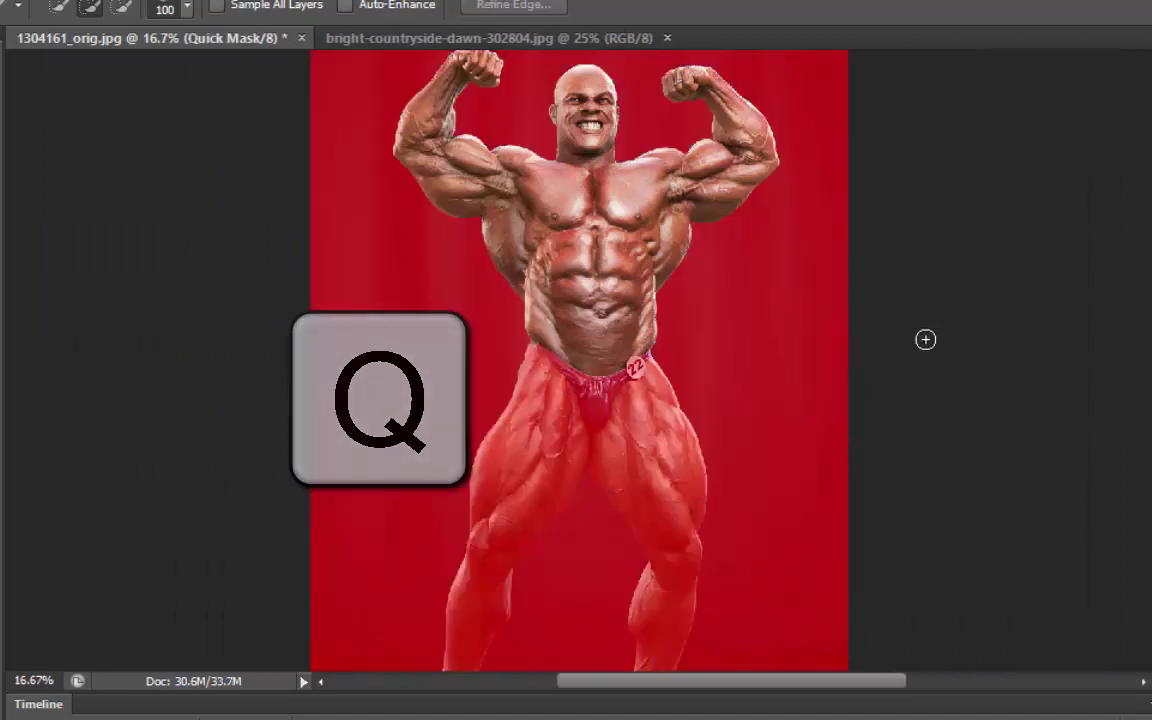
# - Zoom in on the chest and set up a 50 px brush at 100% hardness
pyautogui.scroll(3, 579, 360)
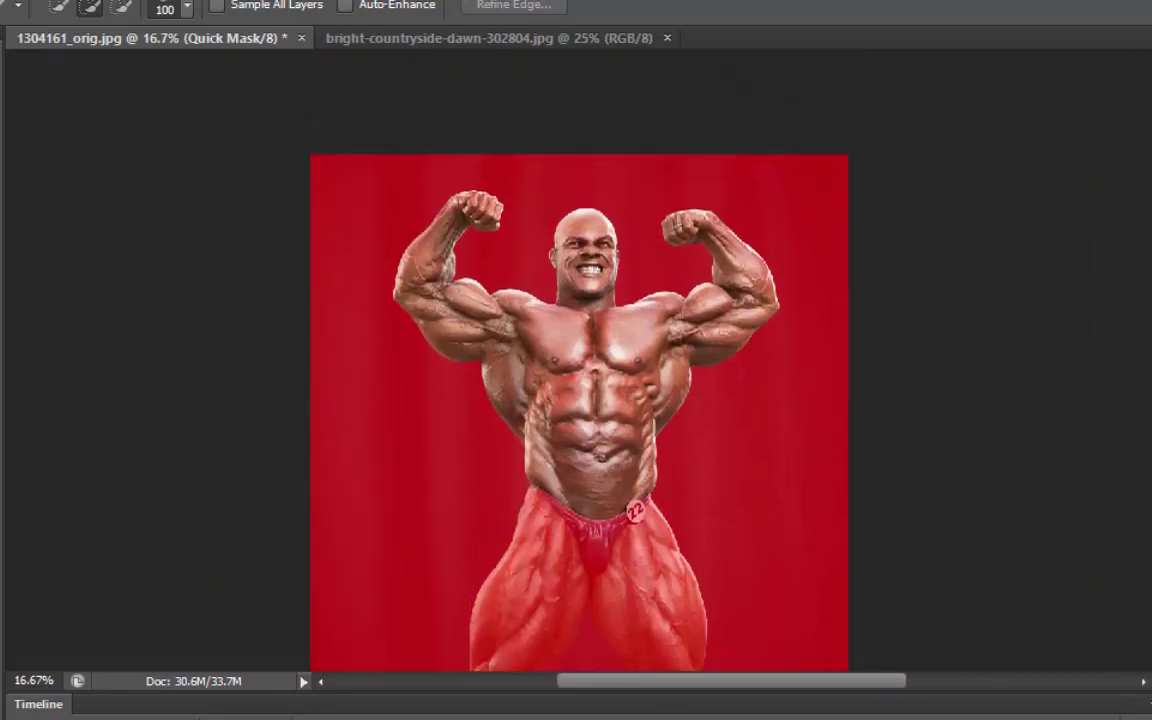
pyautogui.hotkey('ctrl', '+')
pyautogui.hotkey('ctrl', '+')
pyautogui.hotkey('ctrl', '+')
pyautogui.hotkey('ctrl', '+')
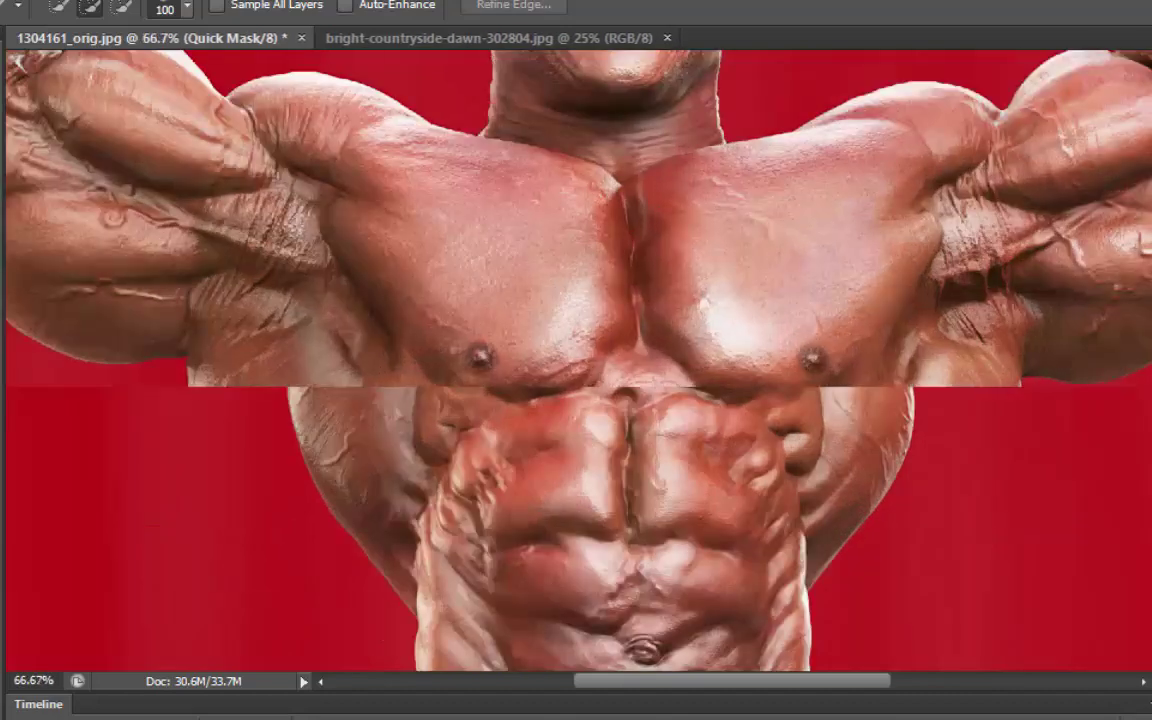
pyautogui.scroll(5, 600, 360)
pyautogui.scroll(1, 600, 360)
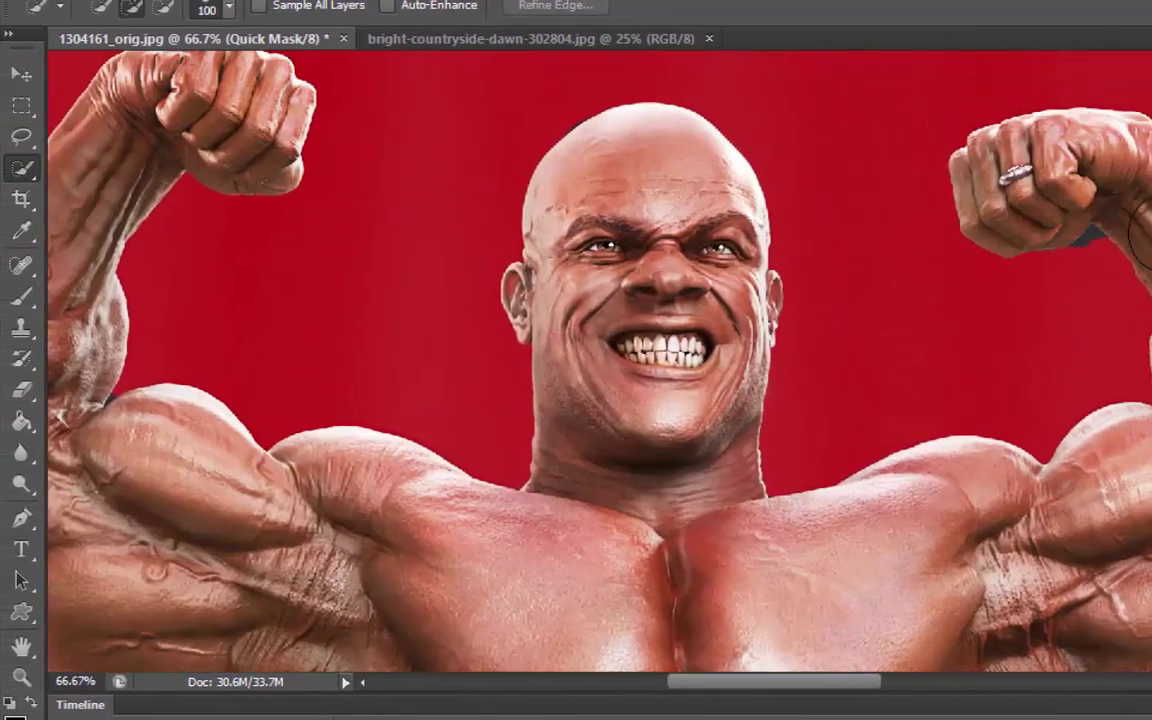
pyautogui.click(21, 300)
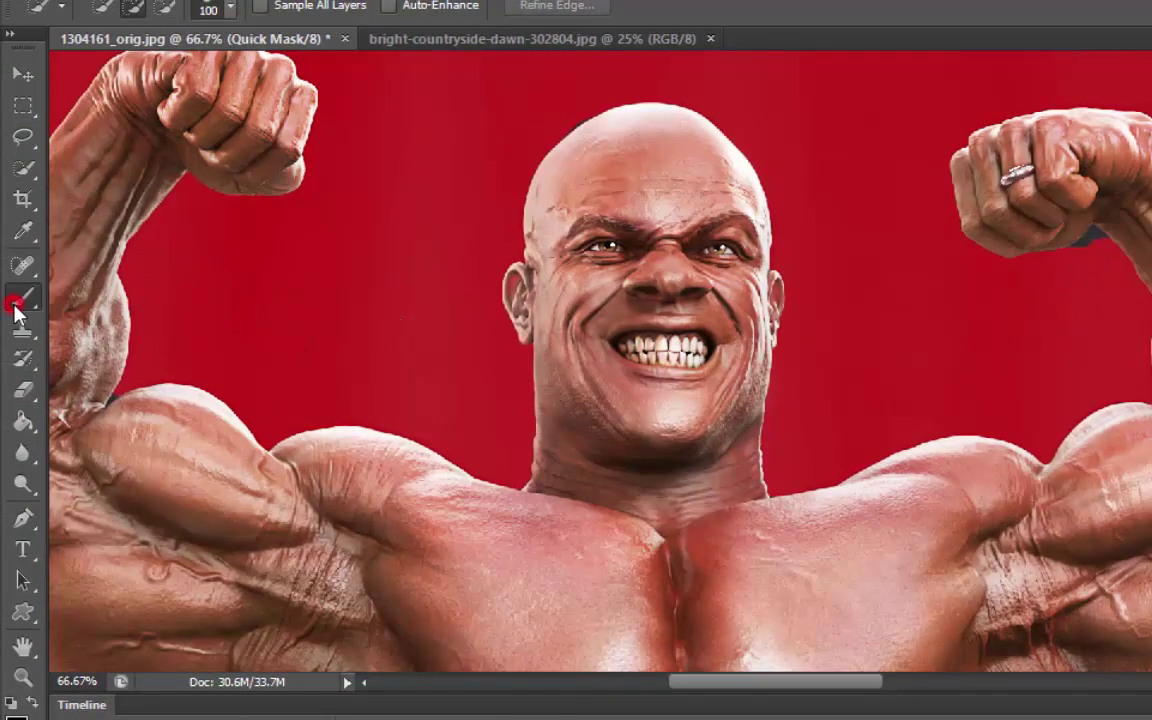
pyautogui.click(122, 8)
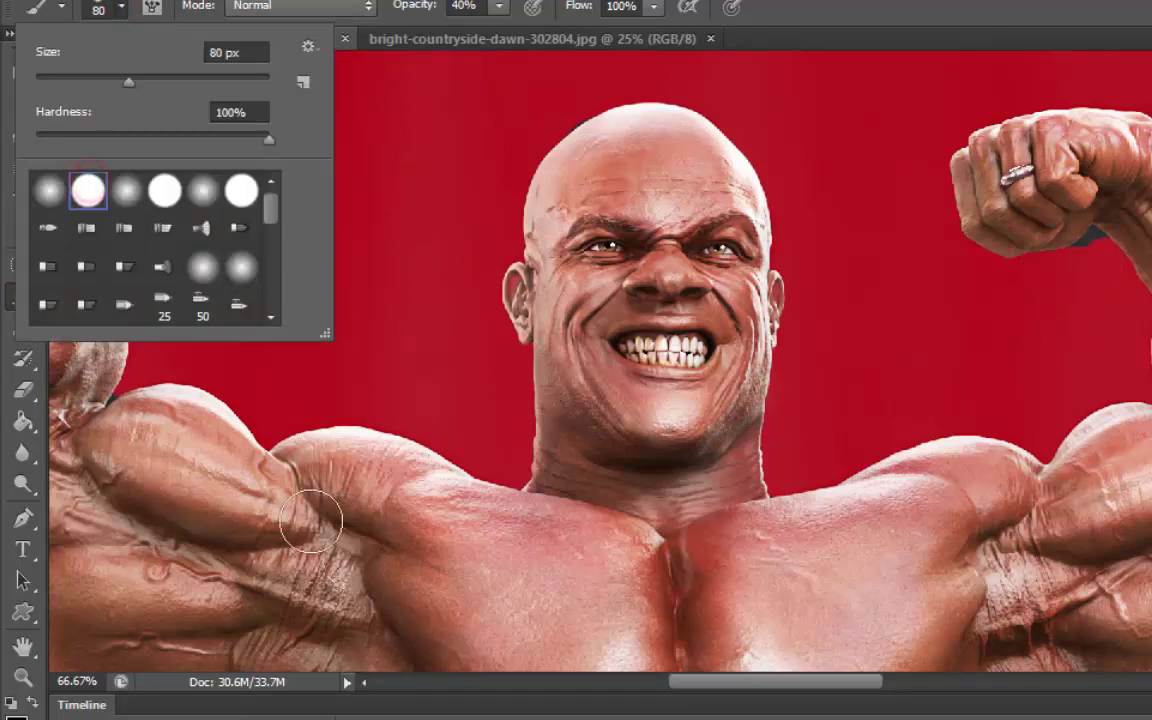
pyautogui.click(724, 690)
# - Zoom to 200% and pan around the flexed arm to inspect the mask edges
pyautogui.moveTo(722, 684); pyautogui.dragTo(835, 684)
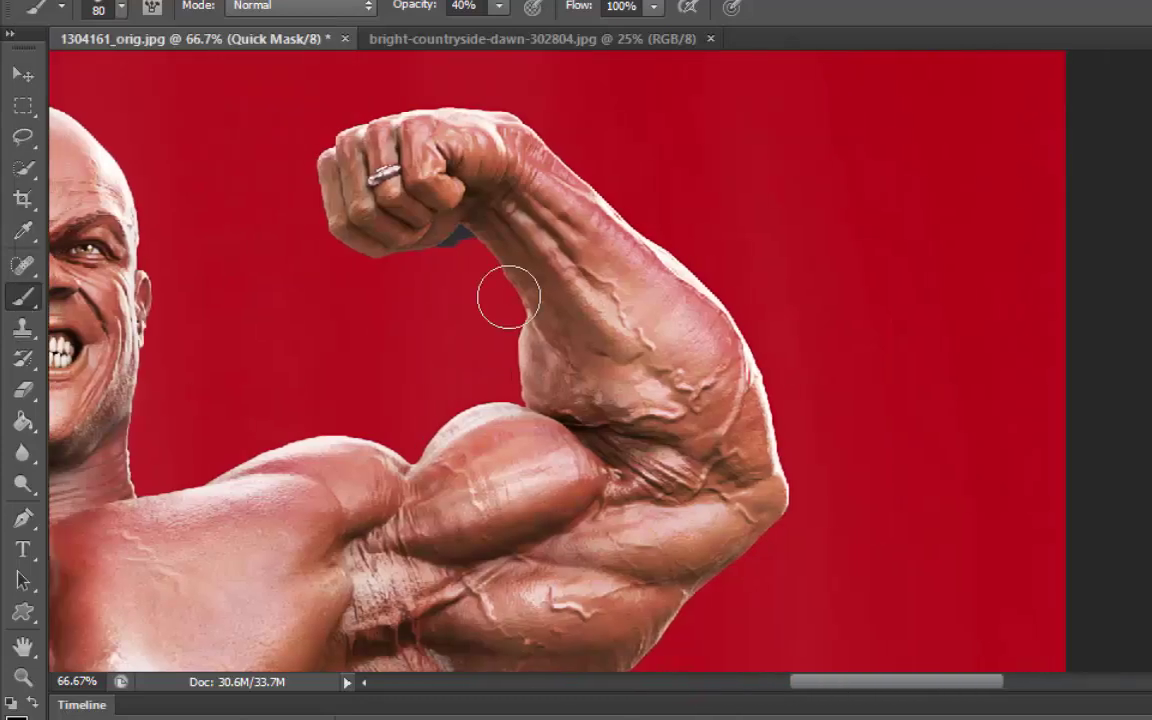
pyautogui.hotkey('ctrl', '+')
pyautogui.hotkey('ctrl', '+')
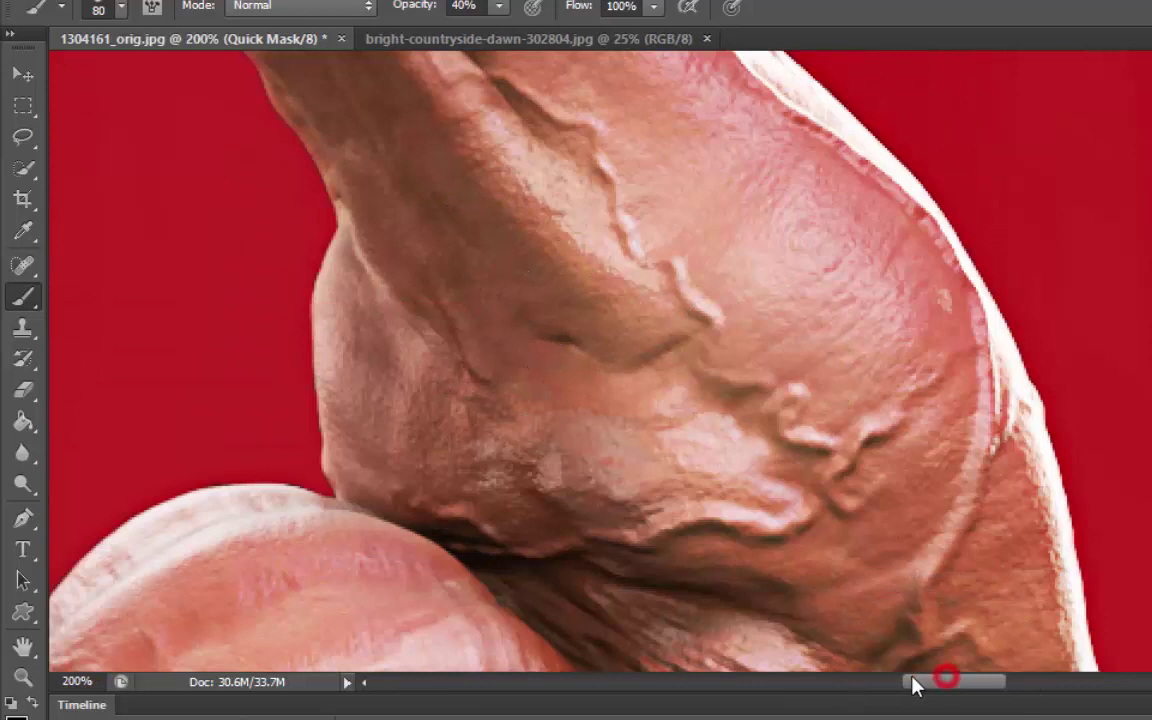
pyautogui.moveTo(913, 684); pyautogui.dragTo(838, 684)
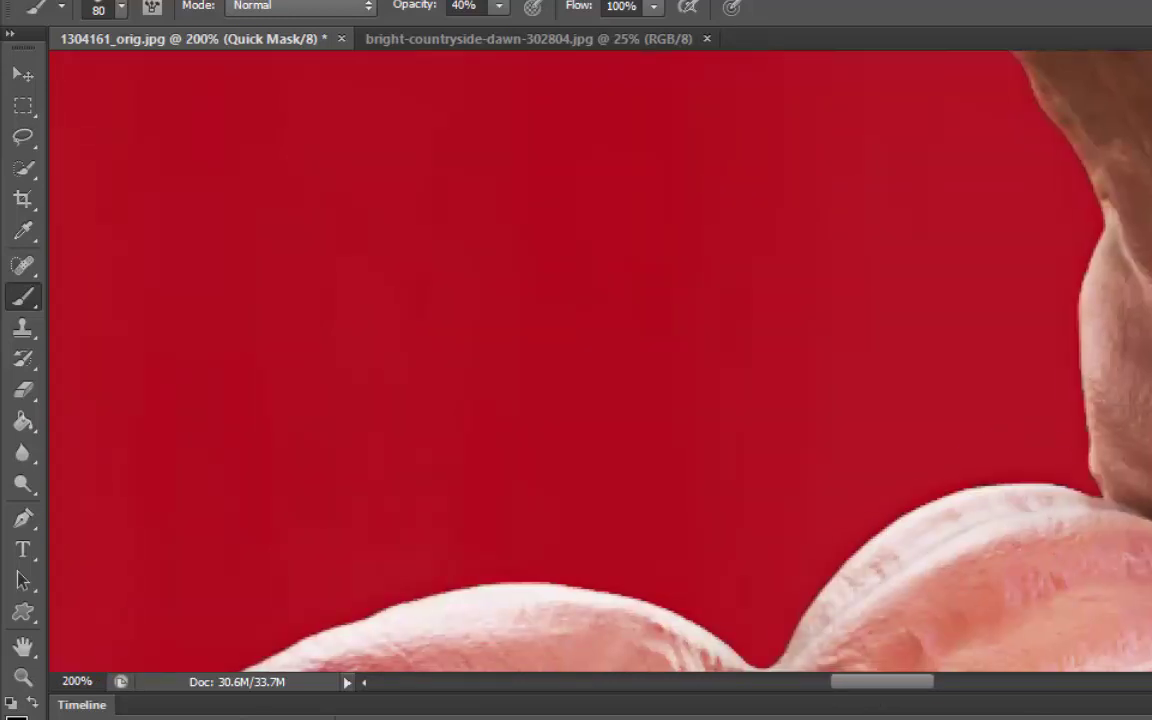
pyautogui.scroll(5, 1041, 257)
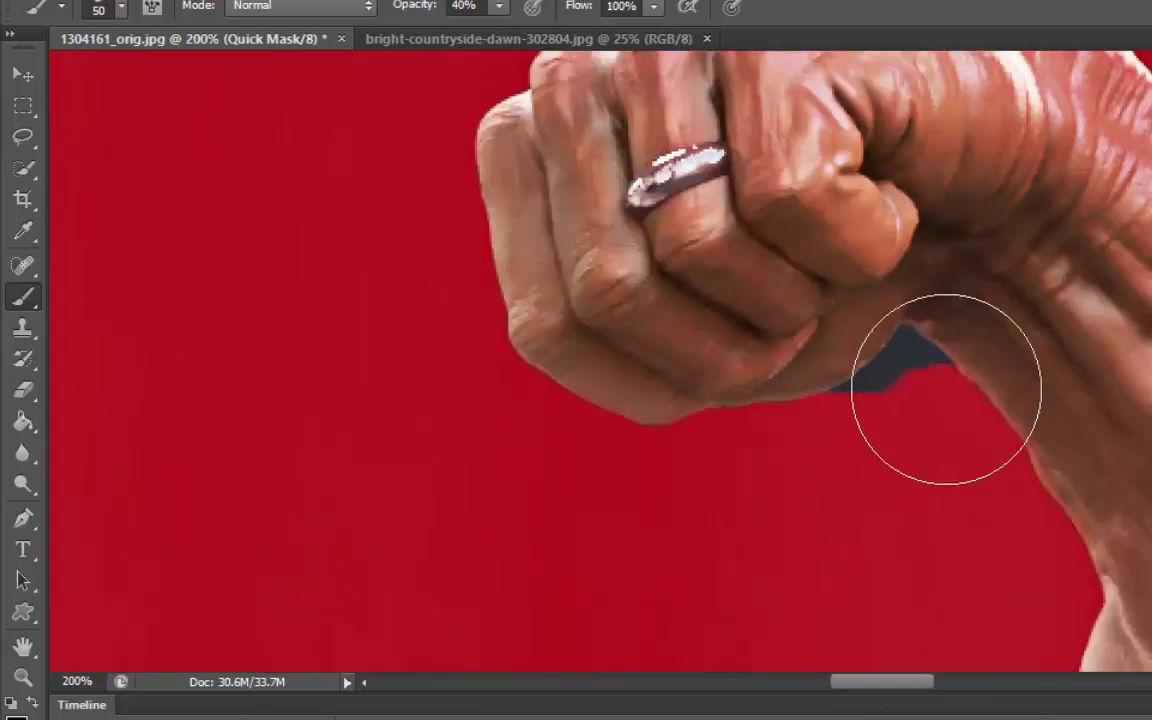
# - Shrink the brush and mask the gaps below the fist and between shoulder and bicep
pyautogui.press('[')
pyautogui.press('[')
pyautogui.press('[')
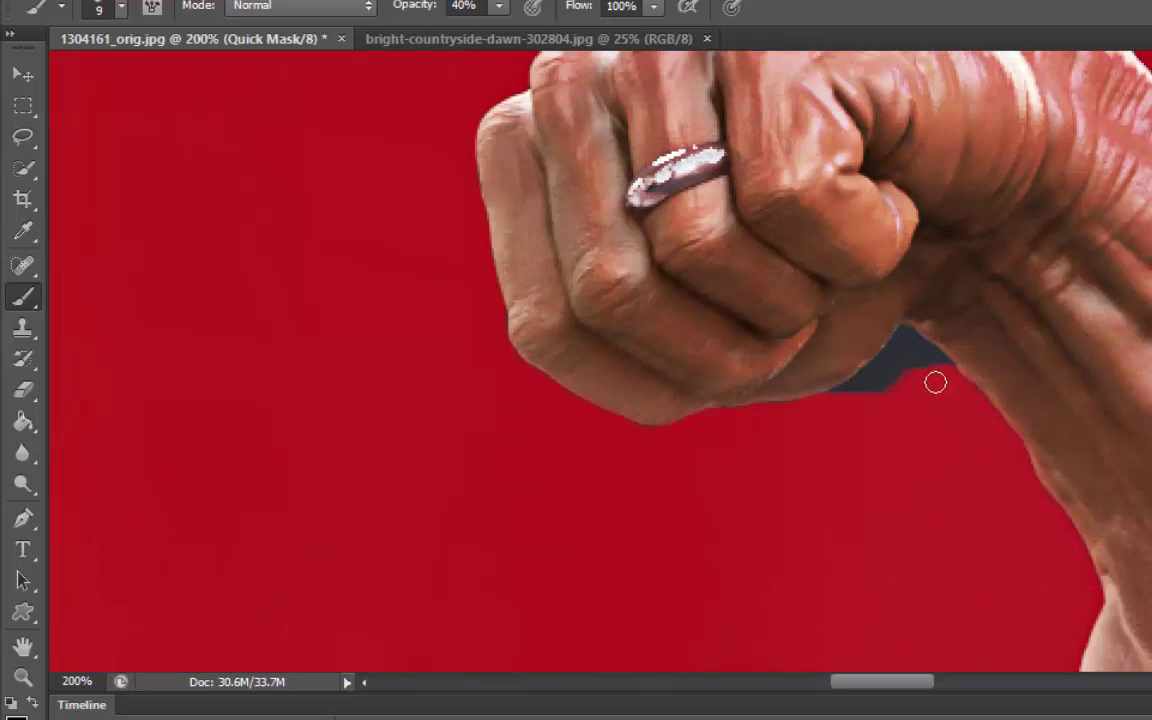
pyautogui.moveTo(945, 370)
pyautogui.mouseDown()
pyautogui.moveTo(907, 334)
pyautogui.moveTo(861, 387)
pyautogui.moveTo(905, 376)
pyautogui.mouseUp()
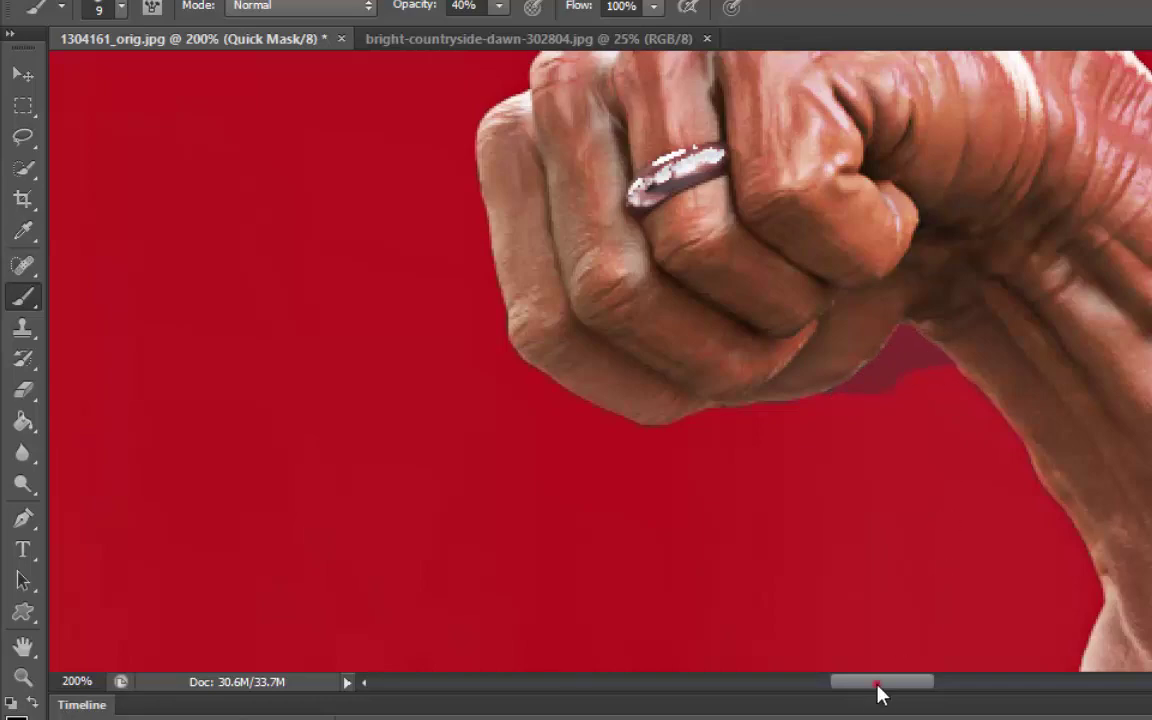
pyautogui.moveTo(876, 692)
pyautogui.mouseDown()
pyautogui.moveTo(600, 697)
pyautogui.moveTo(645, 698)
pyautogui.mouseUp()
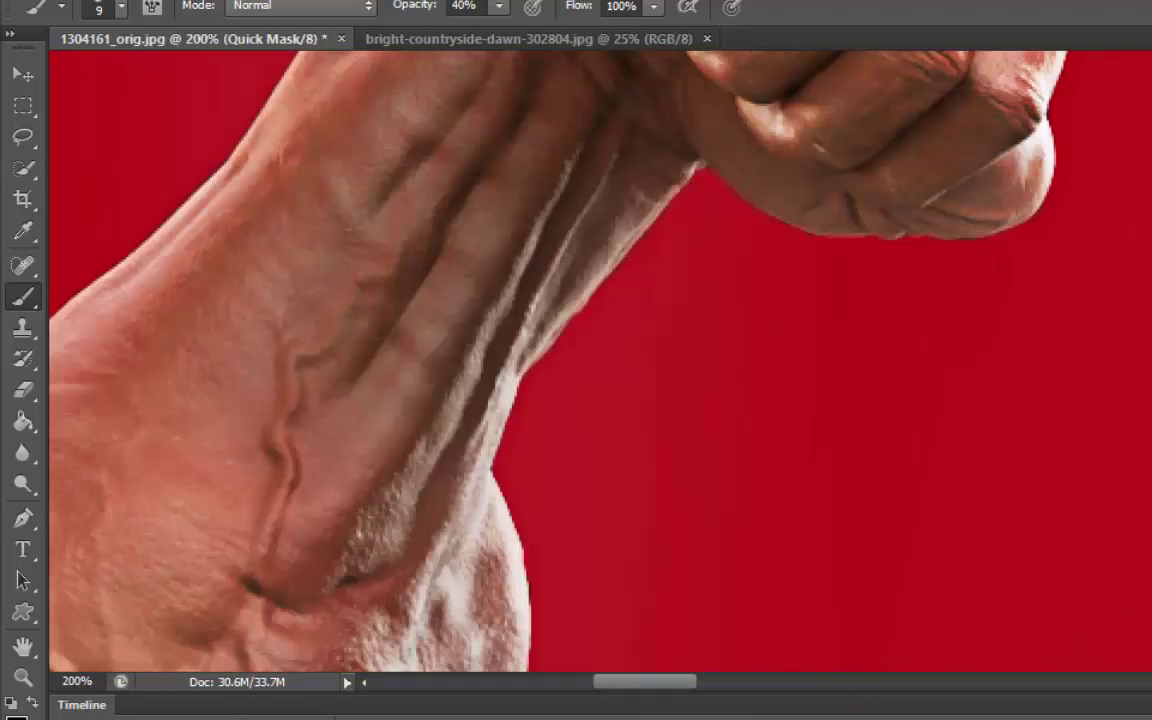
pyautogui.scroll(-5, 517, 370)
pyautogui.scroll(2, 517, 370)
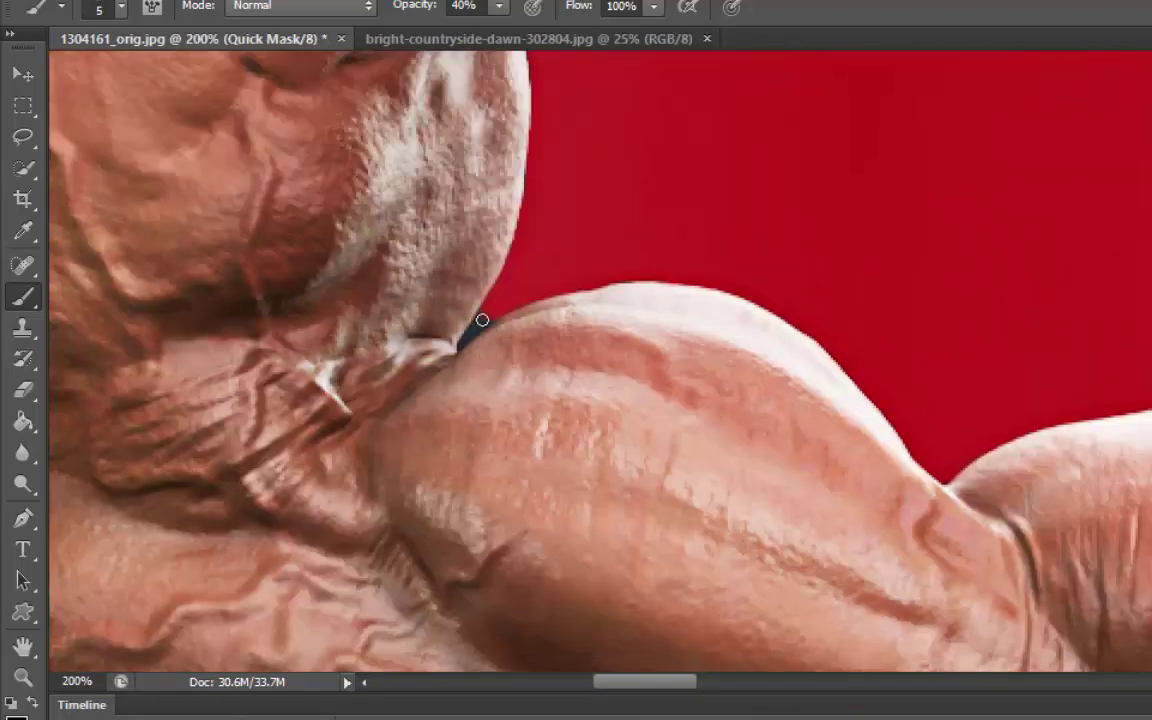
pyautogui.moveTo(487, 318); pyautogui.dragTo(464, 340)
# - Exit Quick Mask and zoom out to see the whole bodybuilder
pyautogui.scroll(-1, 523, 296)
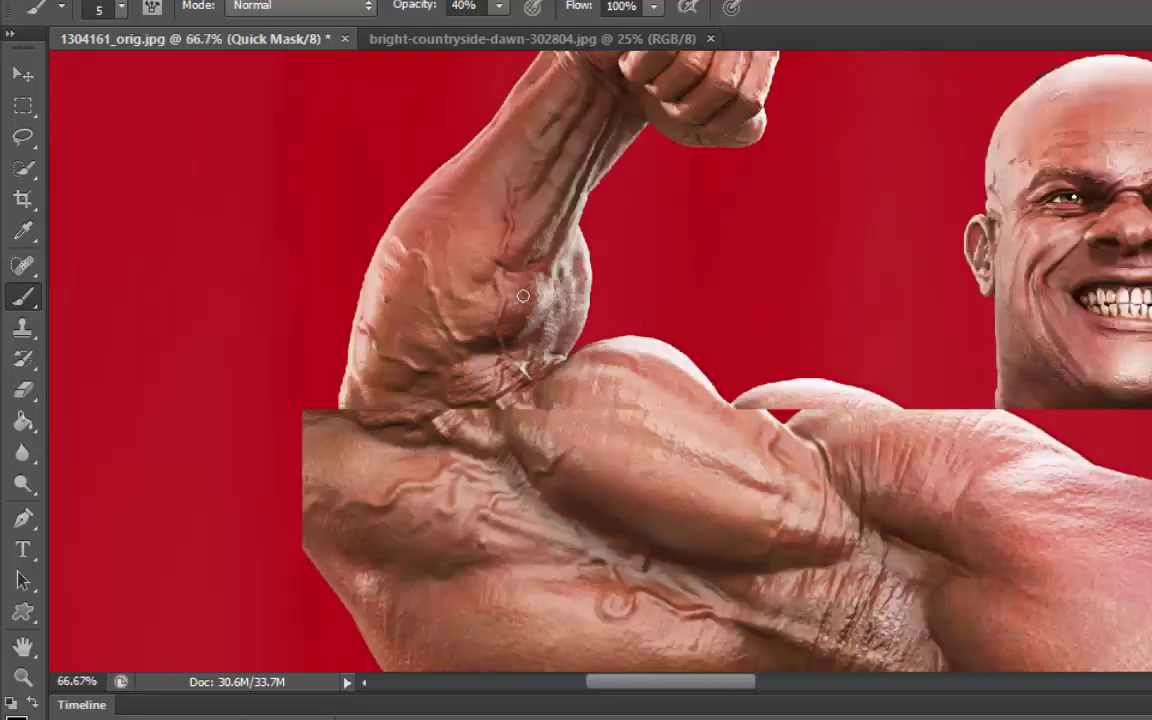
pyautogui.press('q')
pyautogui.scroll(-2, 523, 296)
pyautogui.scroll(-1, 523, 296)
pyautogui.scroll(-1, 523, 296)
pyautogui.scroll(-1, 523, 296)
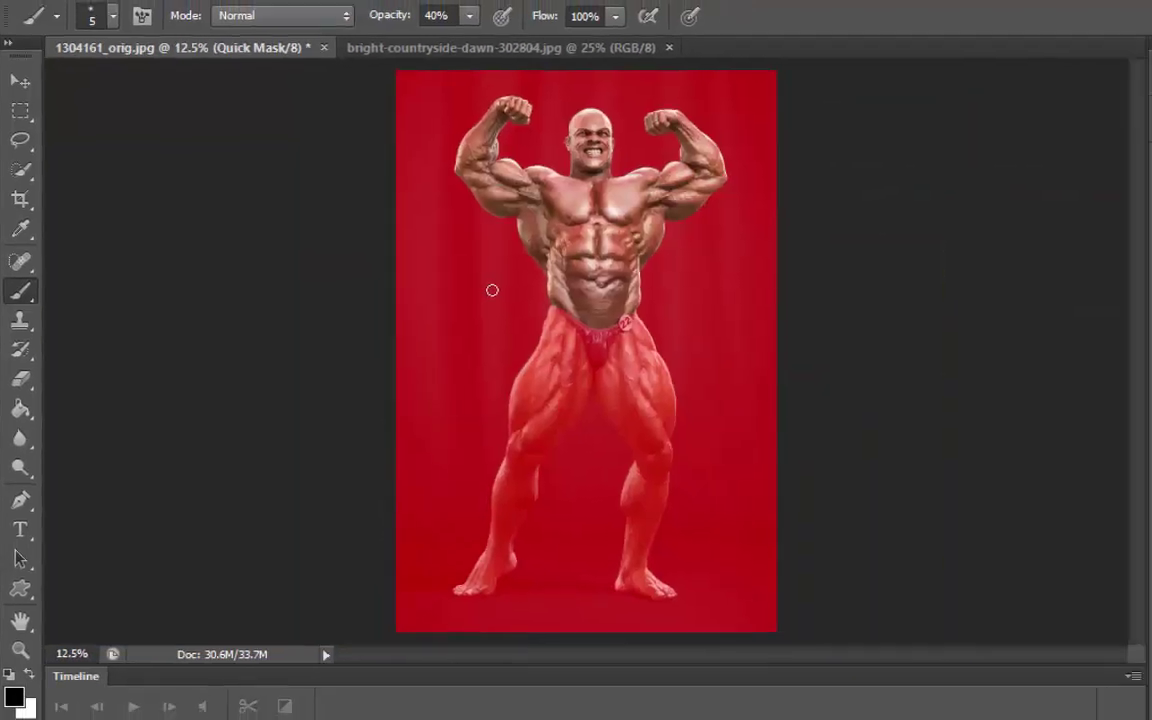
# - Restore the upper-body selection, copy it to Layer 1, and desaturate that layer to grey
pyautogui.press('q')
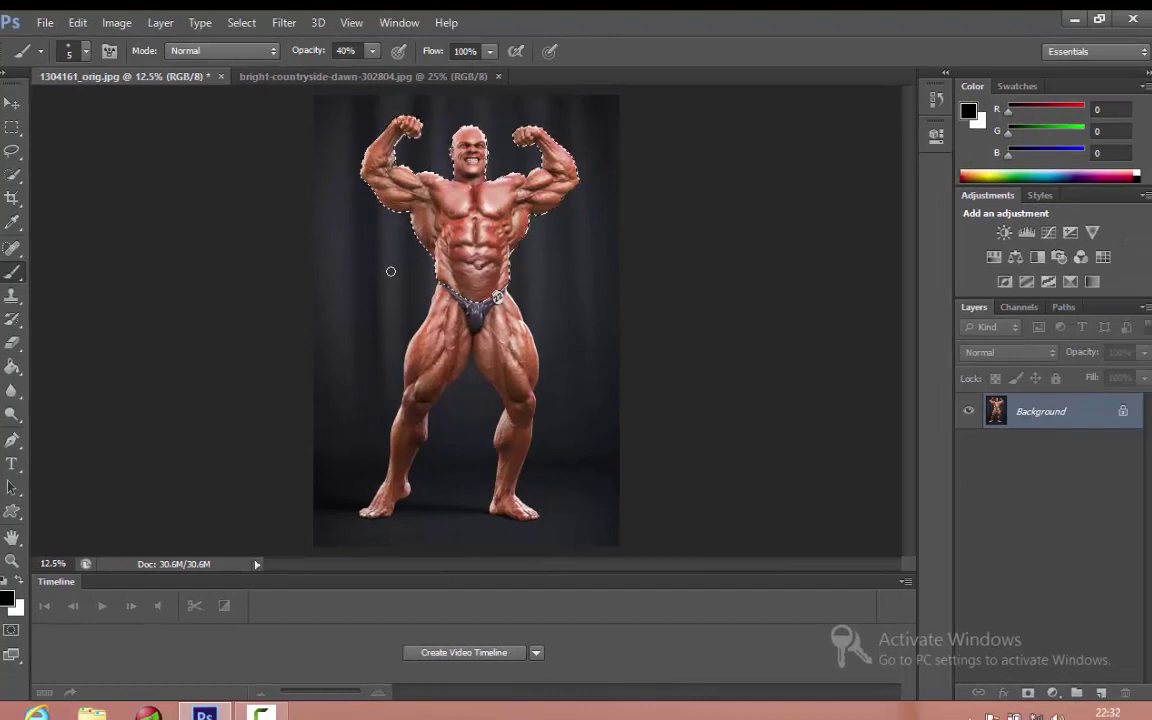
pyautogui.hotkey('ctrl', 'j')
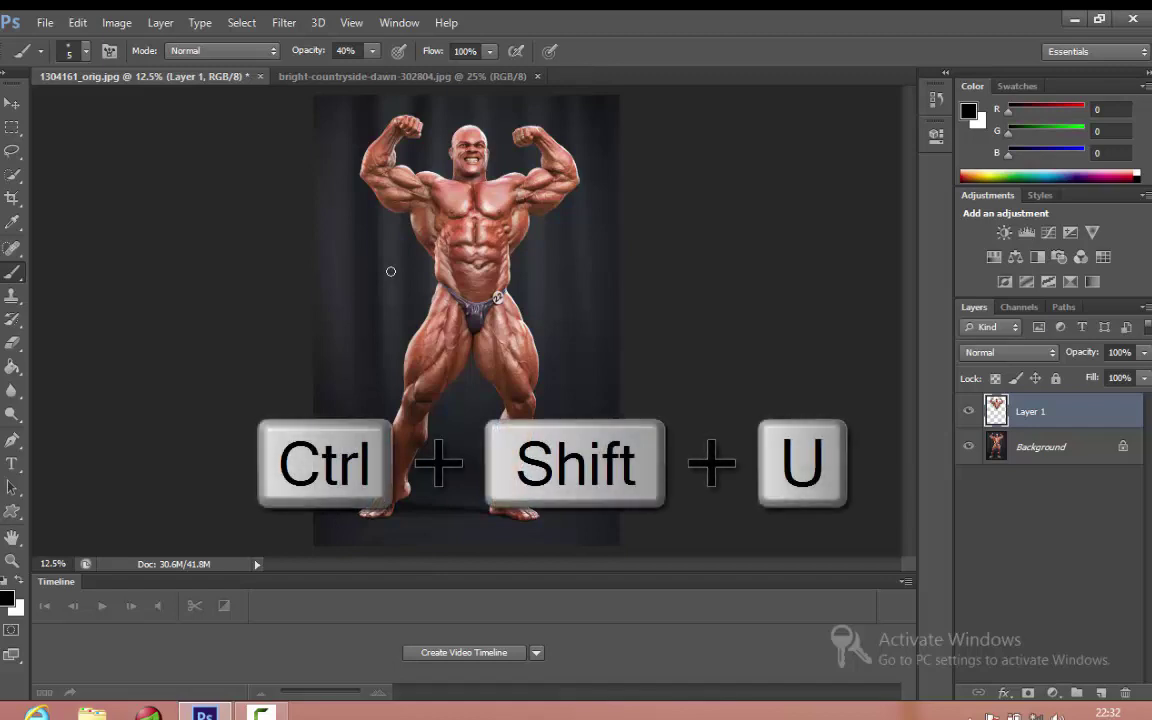
pyautogui.hotkey('ctrl', 'shift', 'u')
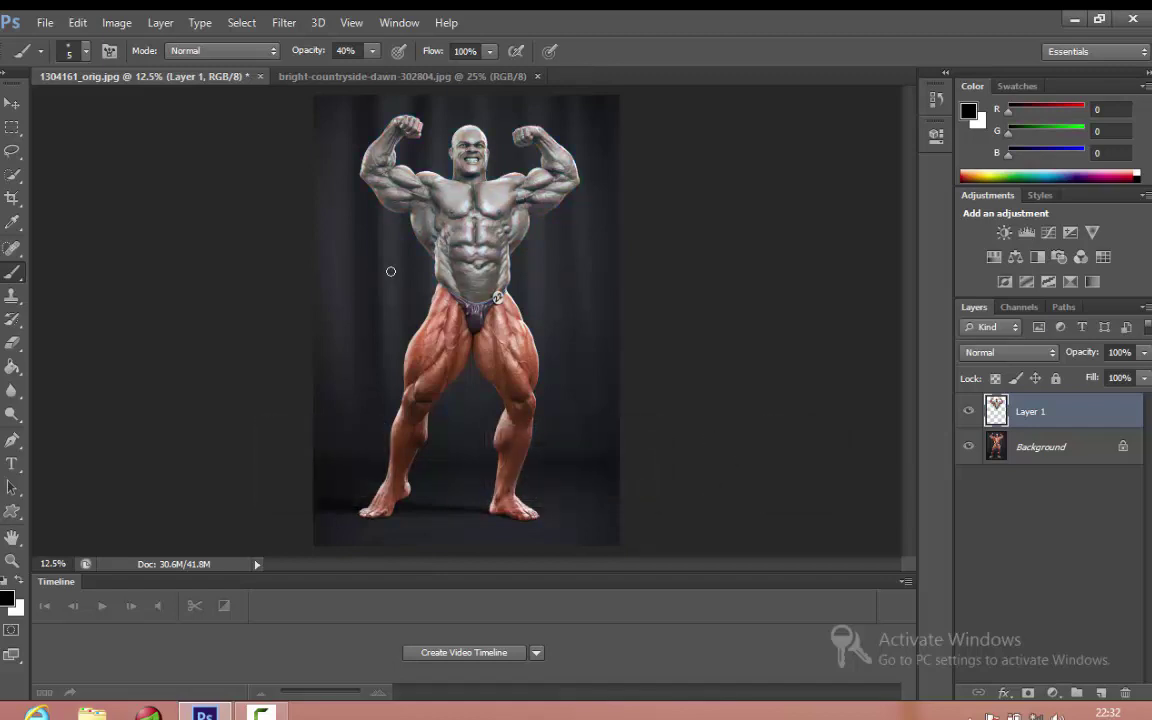
# - Move the grey upper body into the forest photo, scaled to about 104% and lowered
pyautogui.click(8, 106)
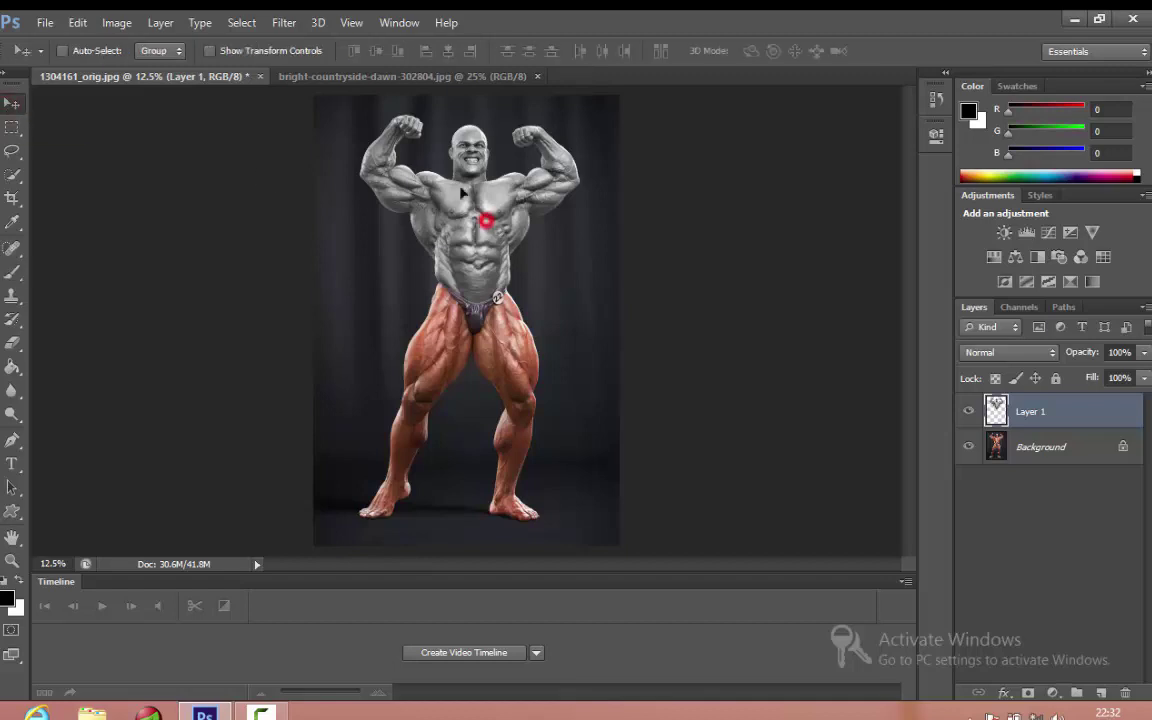
pyautogui.moveTo(445, 200)
pyautogui.mouseDown()
pyautogui.moveTo(412, 88)
pyautogui.moveTo(476, 312)
pyautogui.moveTo(521, 364)
pyautogui.mouseUp()
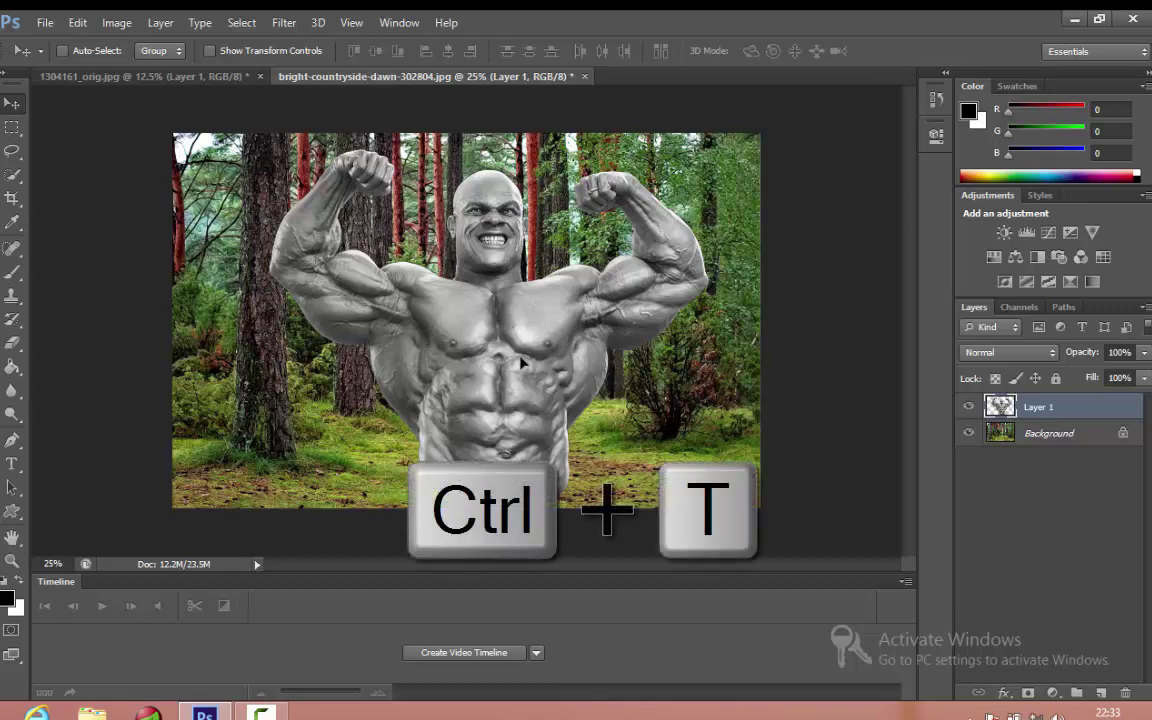
pyautogui.hotkey('ctrl', 't')
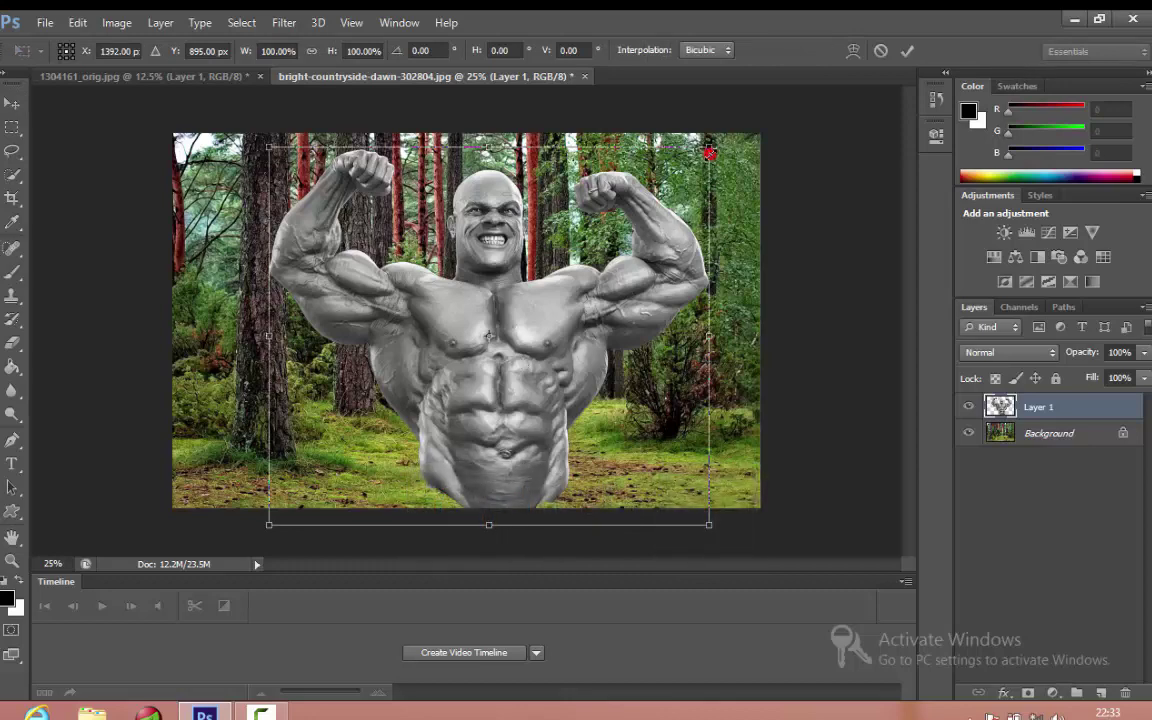
pyautogui.moveTo(709, 153)
pyautogui.mouseDown()
pyautogui.moveTo(761, 152)
pyautogui.moveTo(731, 185)
pyautogui.mouseUp()
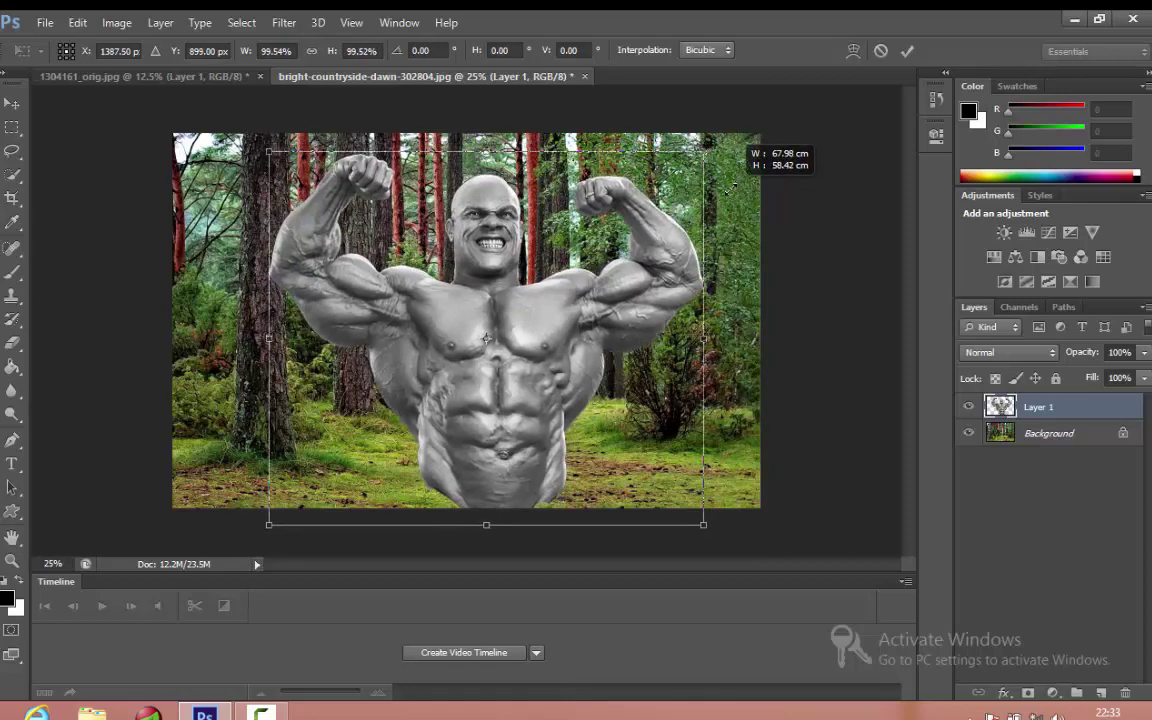
pyautogui.moveTo(733, 185); pyautogui.dragTo(724, 190)
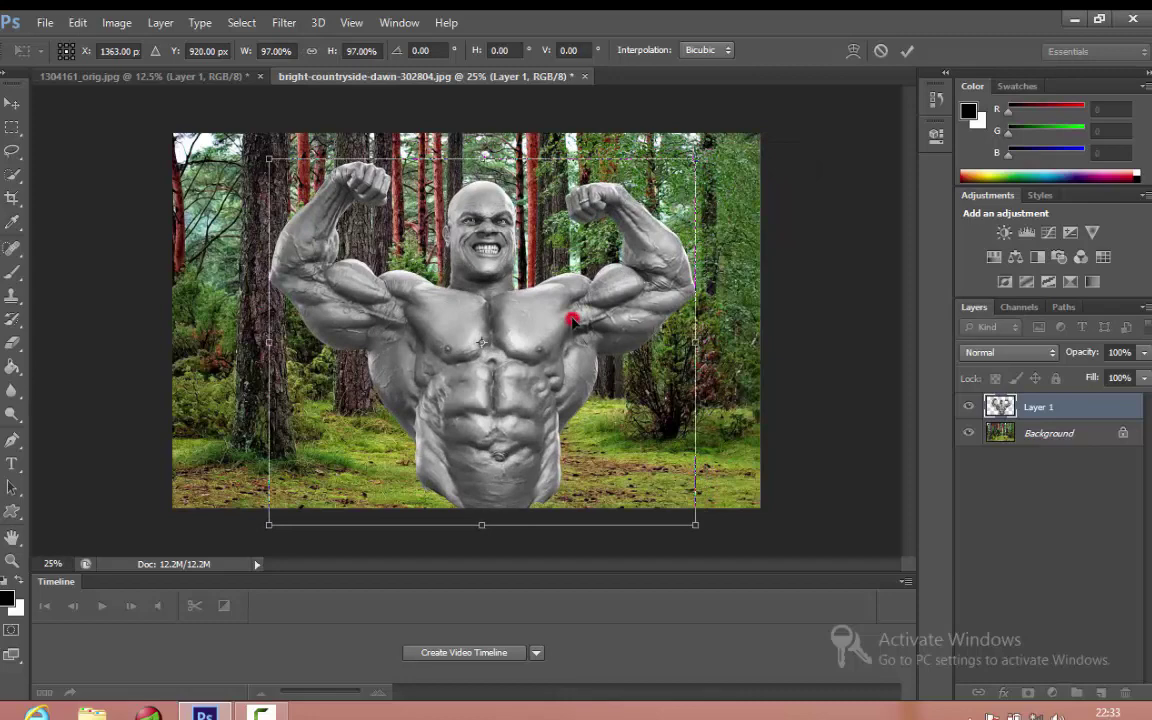
pyautogui.moveTo(573, 320); pyautogui.dragTo(573, 347)
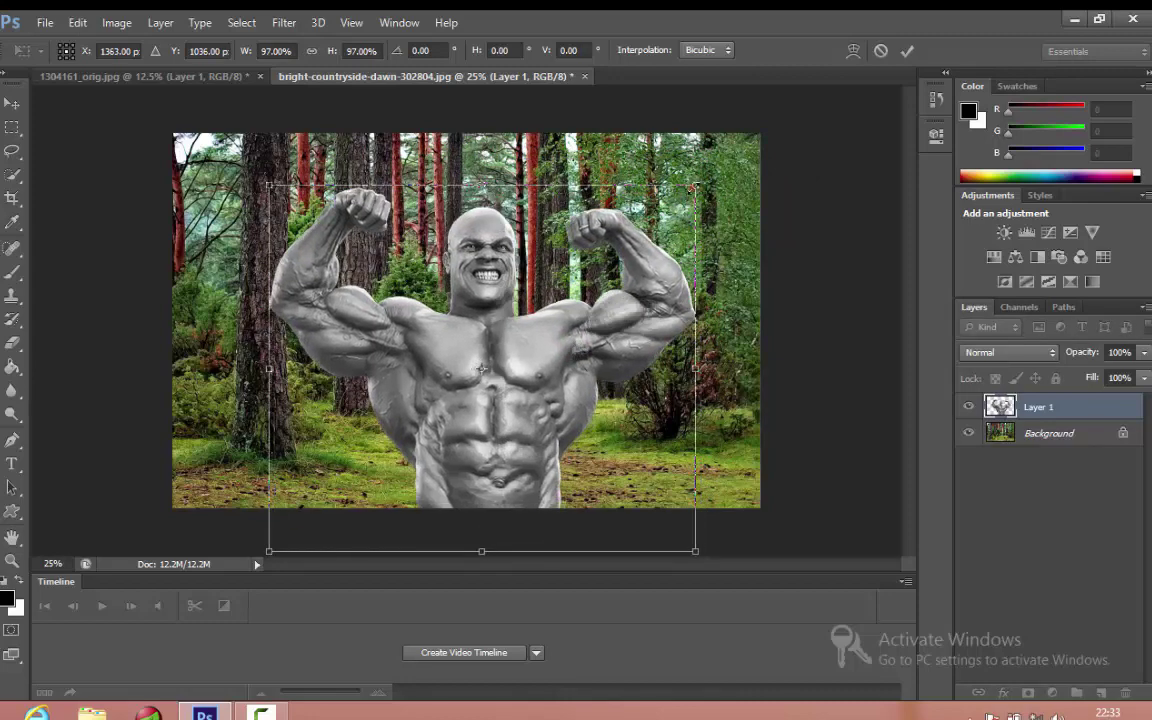
pyautogui.moveTo(692, 186); pyautogui.dragTo(714, 171)
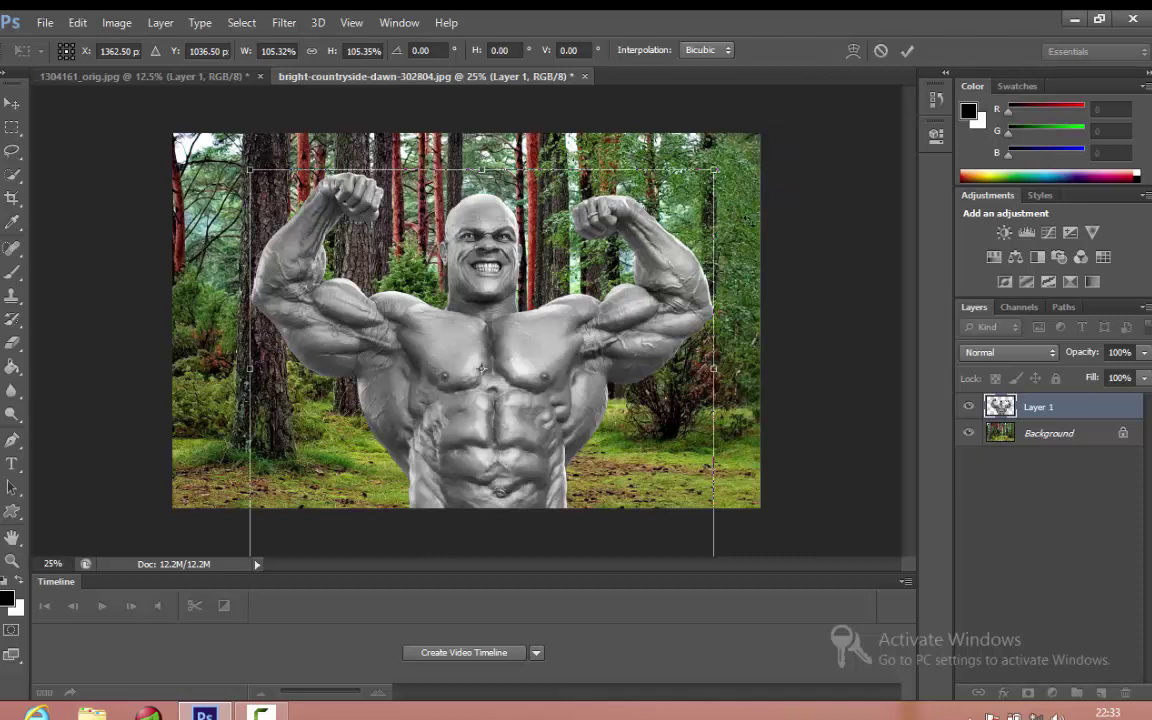
pyautogui.click(910, 50)
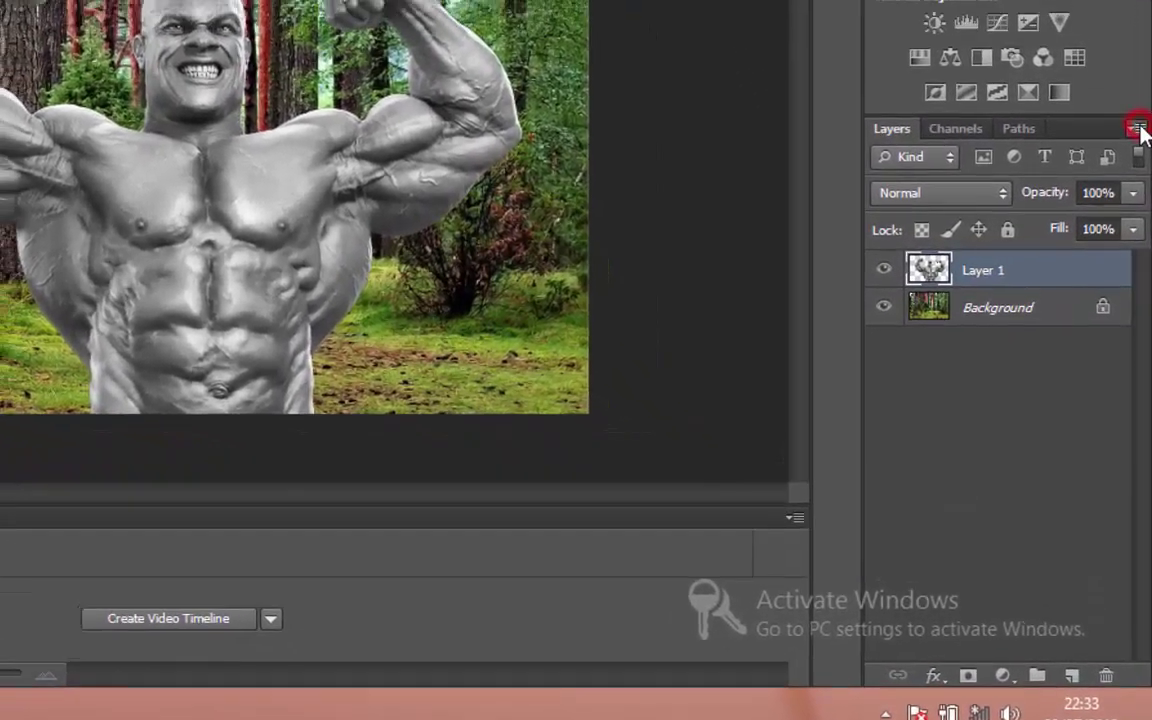
# - Duplicate Layer 1 into a new document named displacemap
pyautogui.click(1137, 97)
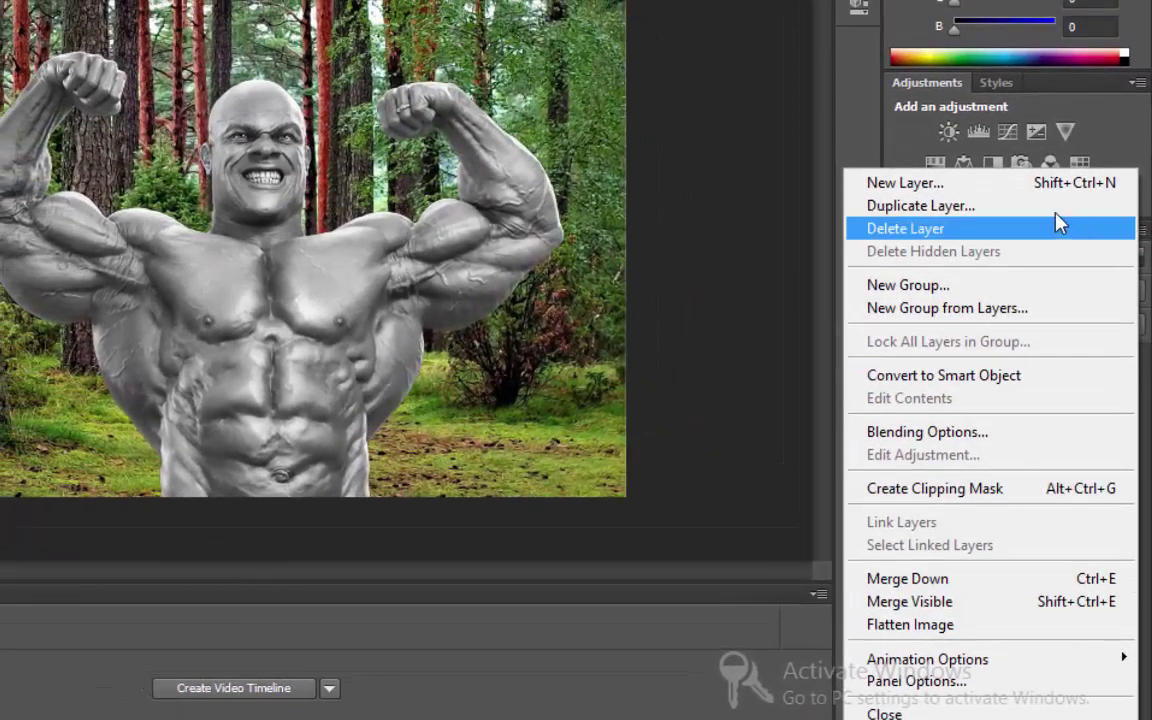
pyautogui.click(1037, 212)
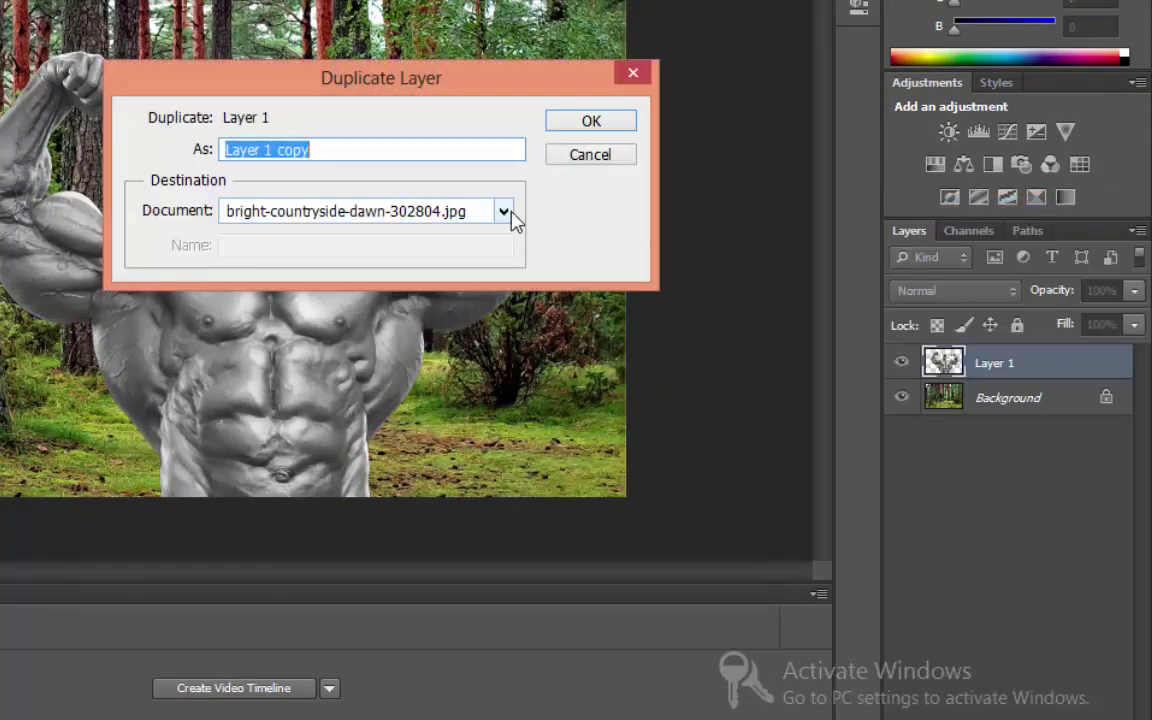
pyautogui.click(505, 212)
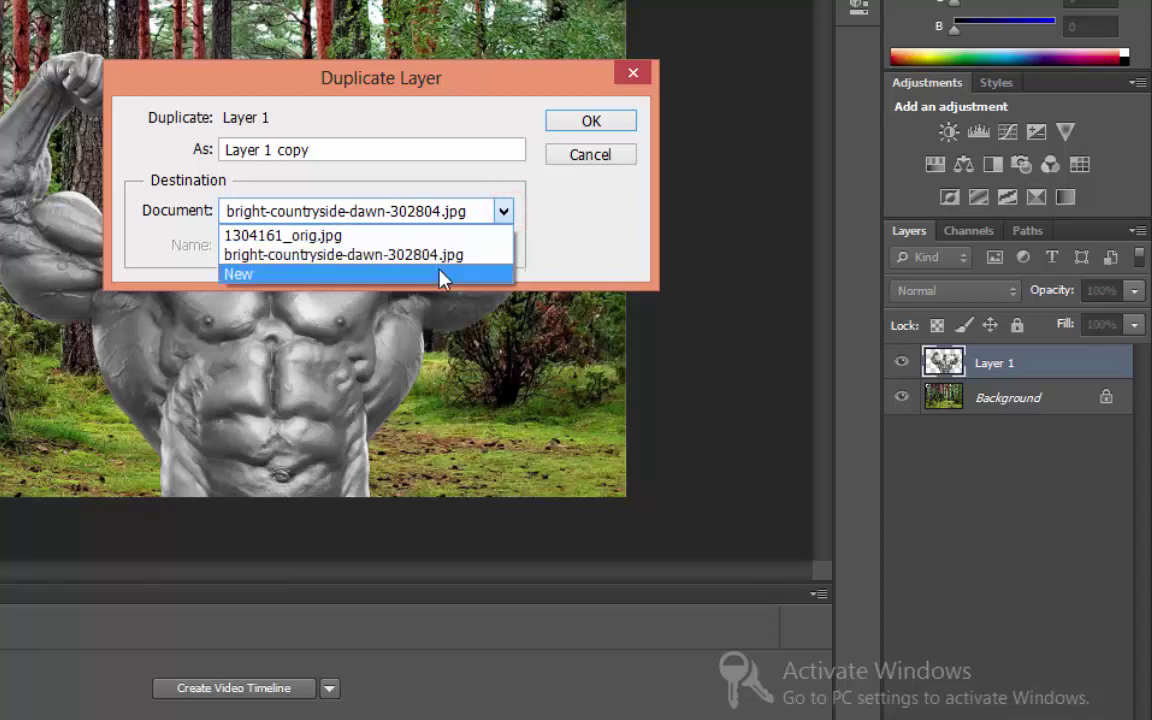
pyautogui.click(441, 275)
pyautogui.click(393, 245)
pyautogui.write('displacemap')
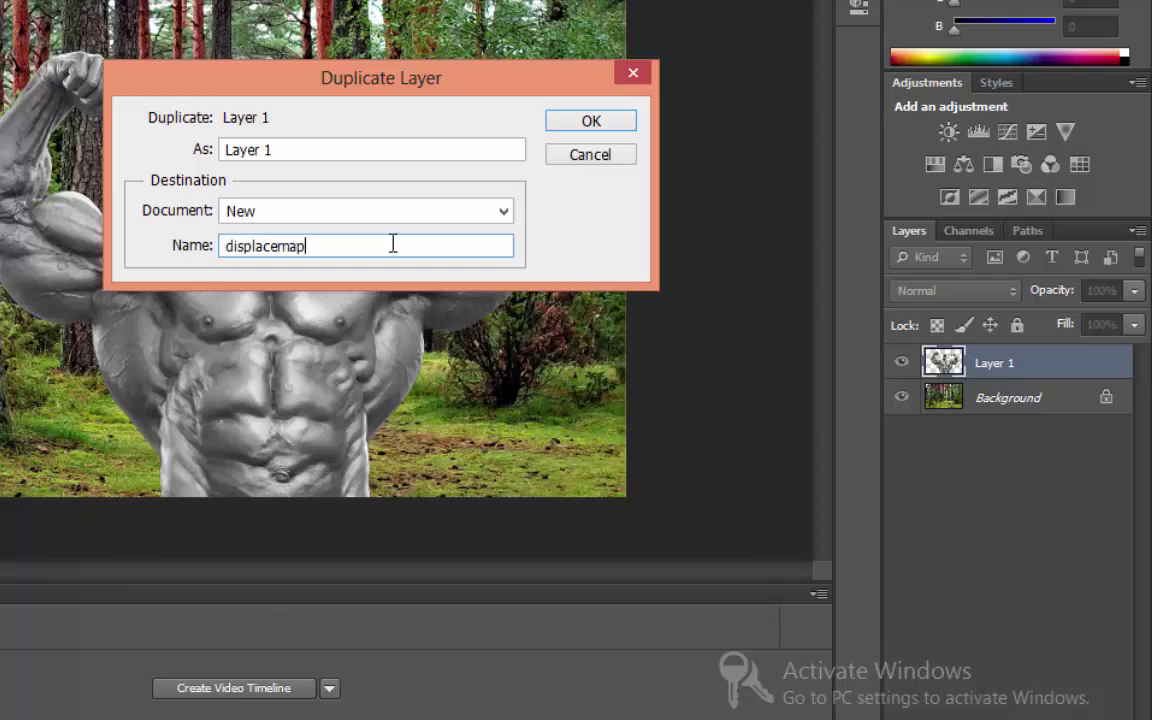
pyautogui.click(585, 122)
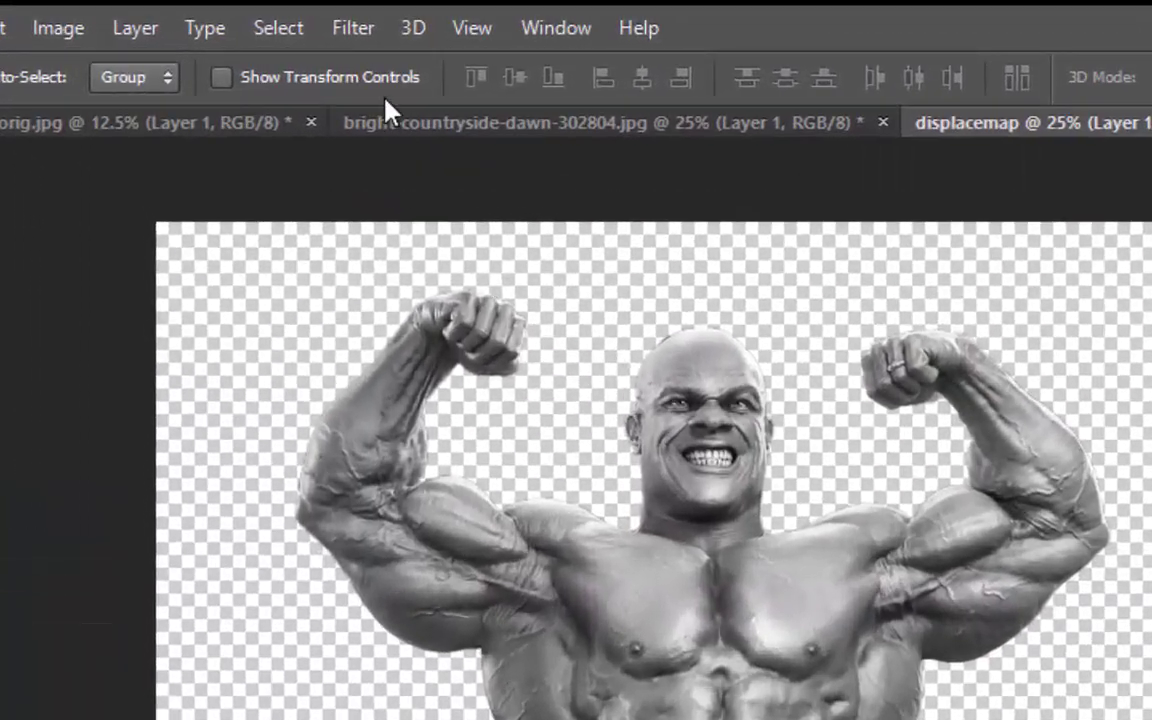
# - Apply a 2.0 pixel Gaussian Blur to the displacemap image
pyautogui.click(355, 32)
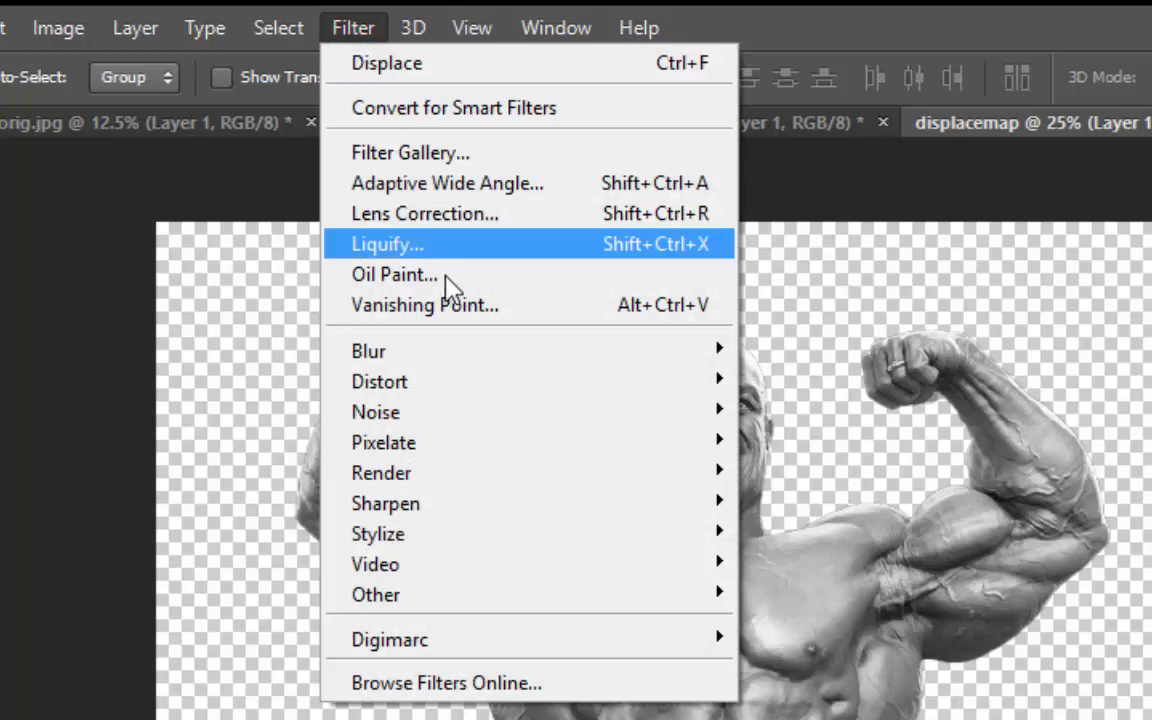
pyautogui.moveTo(420, 350)
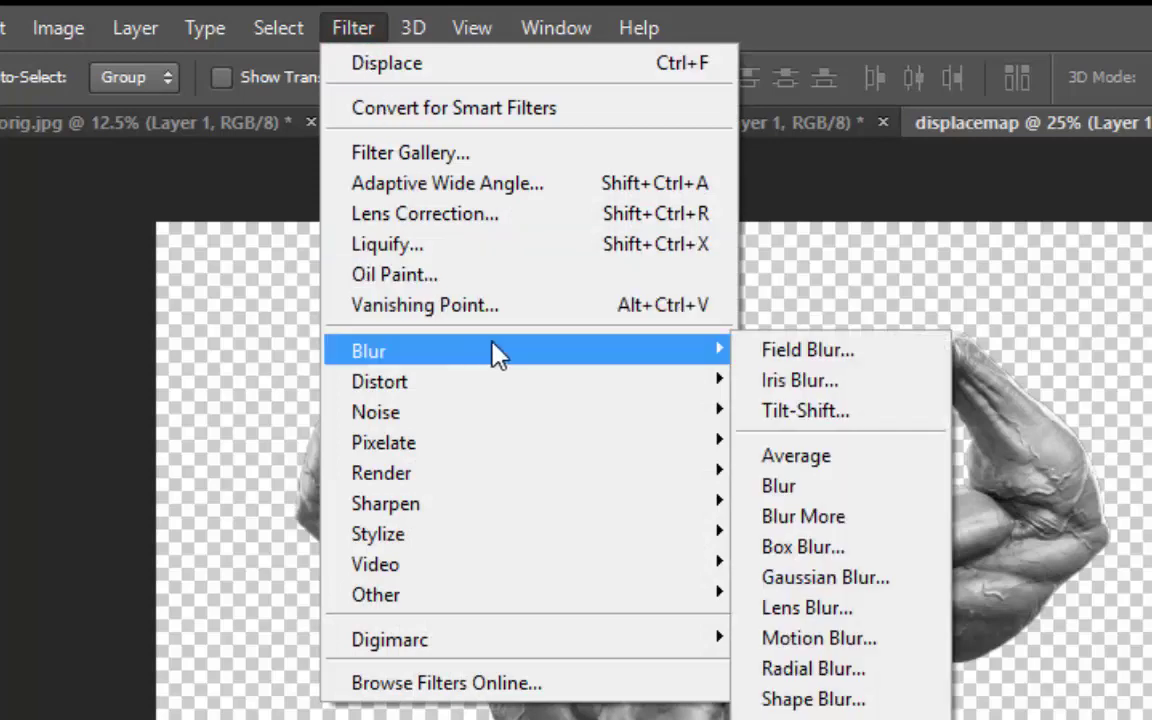
pyautogui.click(797, 580)
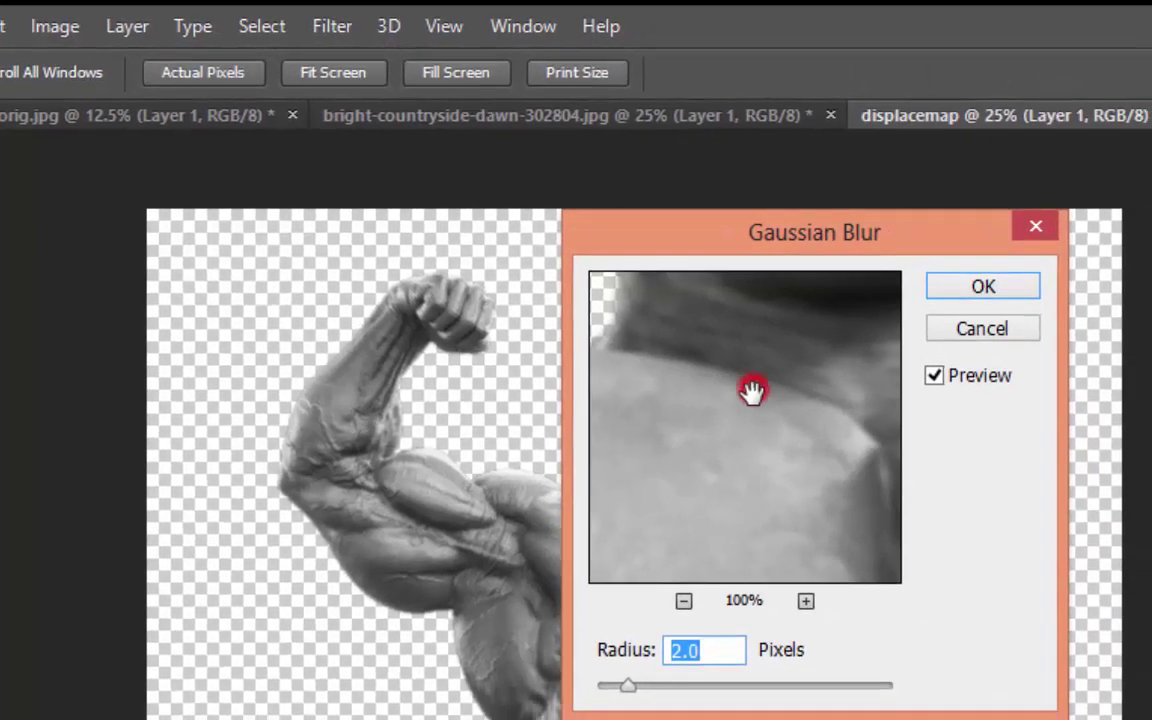
pyautogui.moveTo(748, 386); pyautogui.dragTo(717, 607)
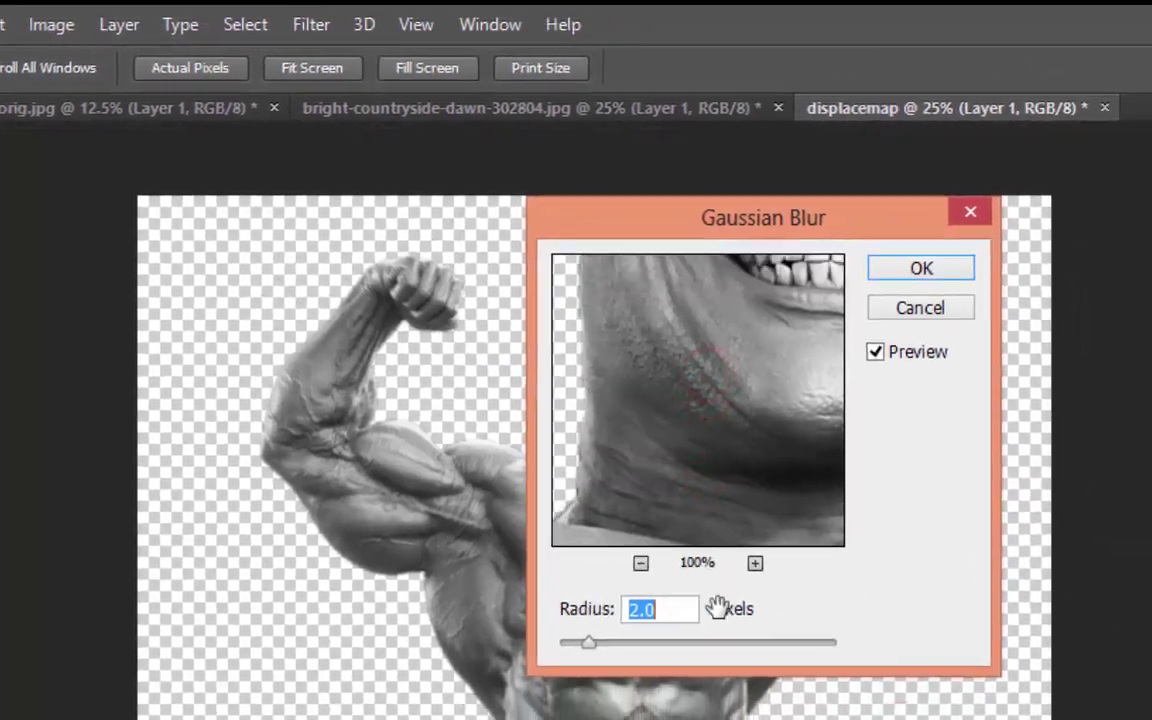
pyautogui.moveTo(710, 319); pyautogui.dragTo(721, 527)
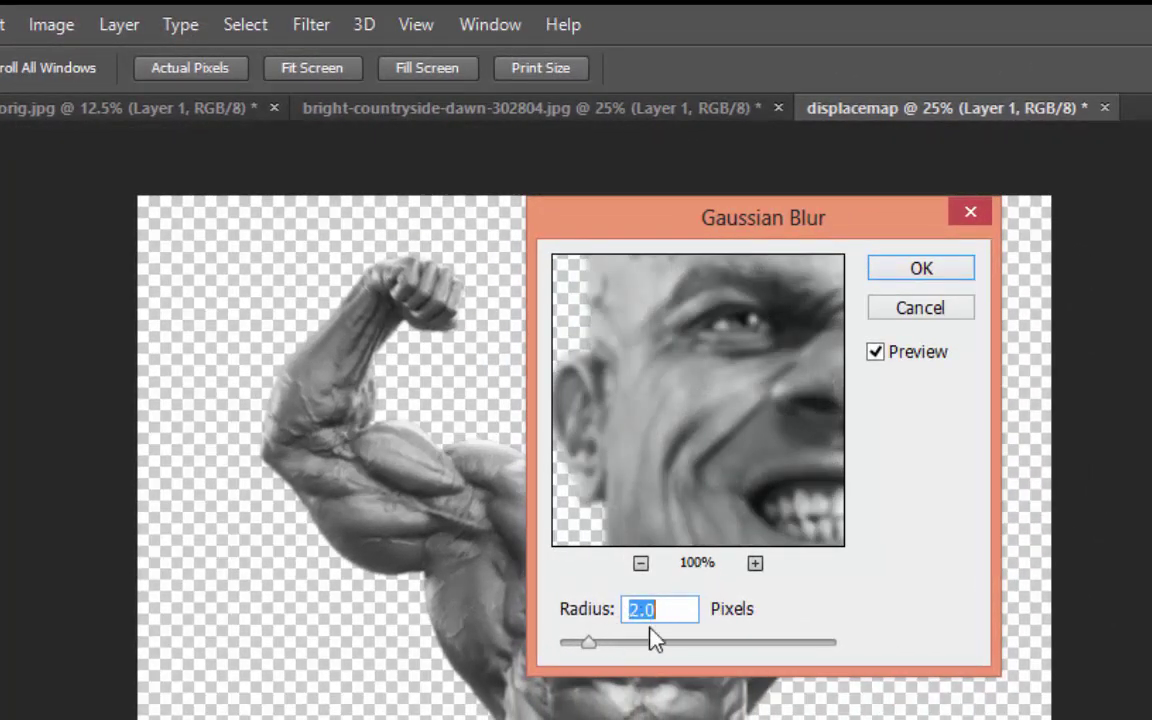
pyautogui.click(903, 267)
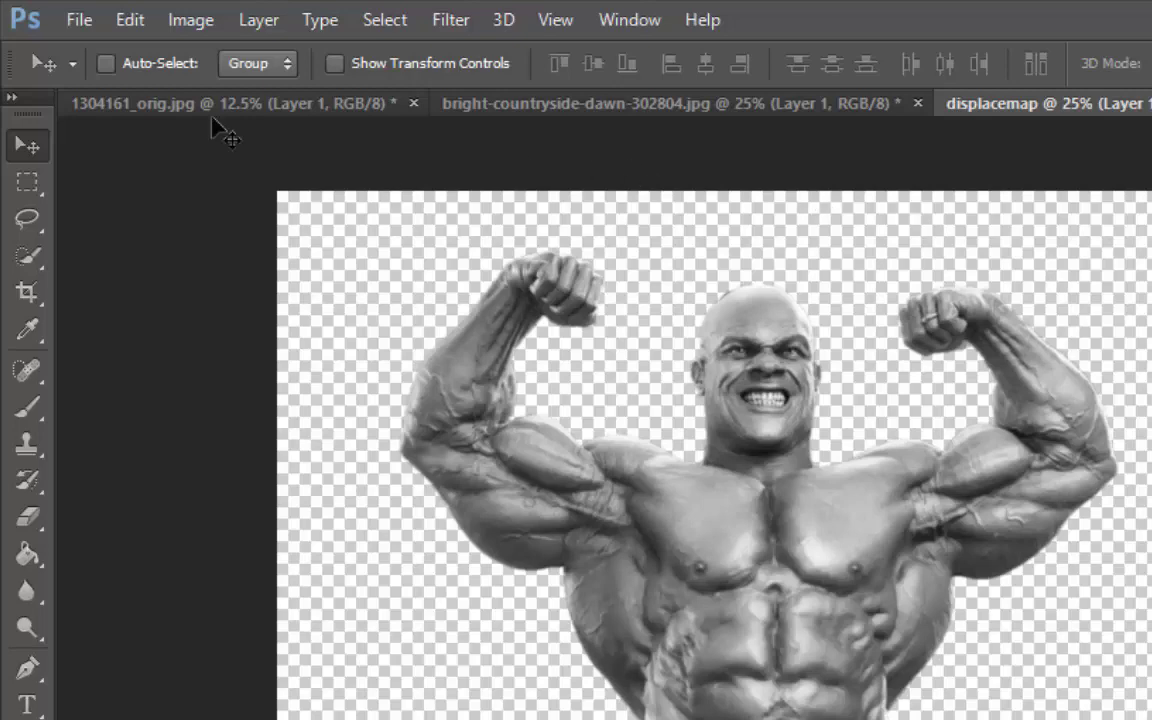
# - Save the image as displacemap.psd in Photoshop format to the Pictures library
pyautogui.click(81, 27)
pyautogui.click(119, 359)
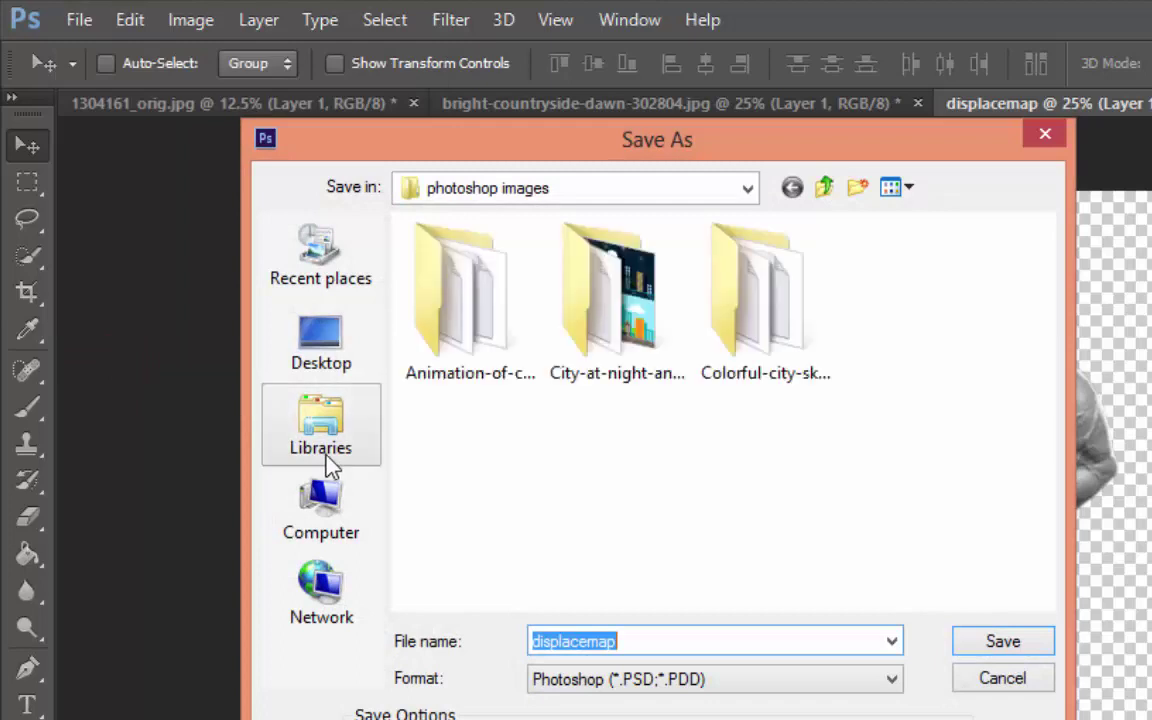
pyautogui.click(327, 455)
pyautogui.doubleClick(445, 334)
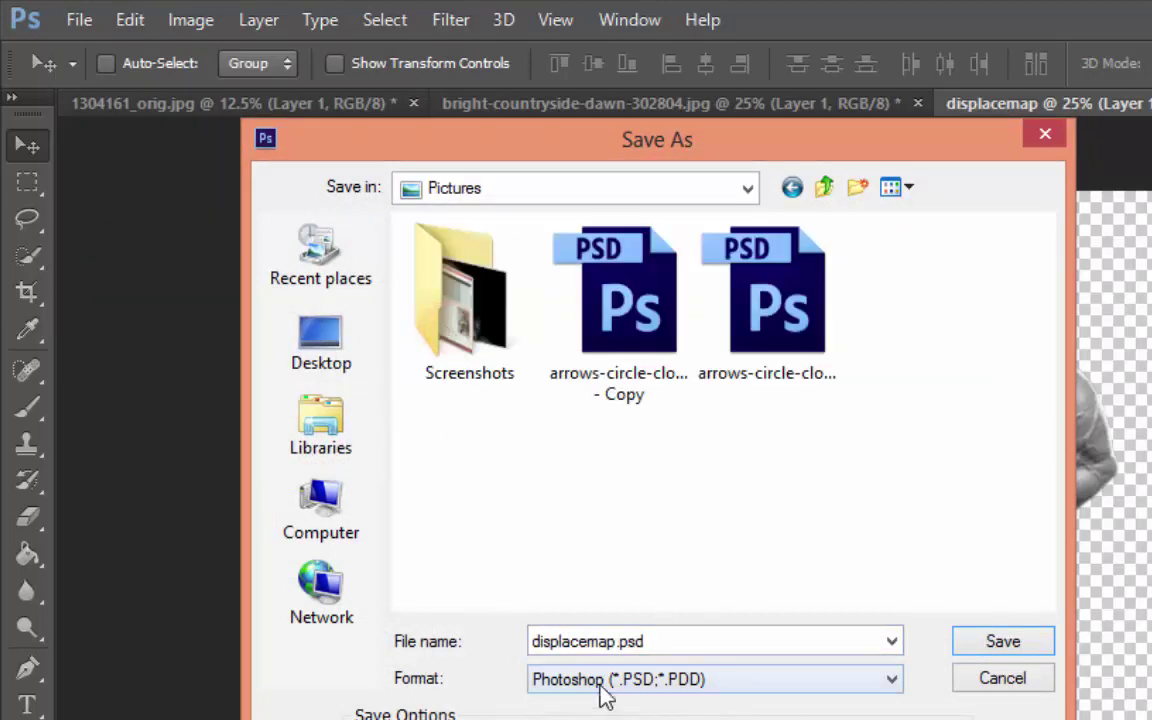
pyautogui.click(1000, 642)
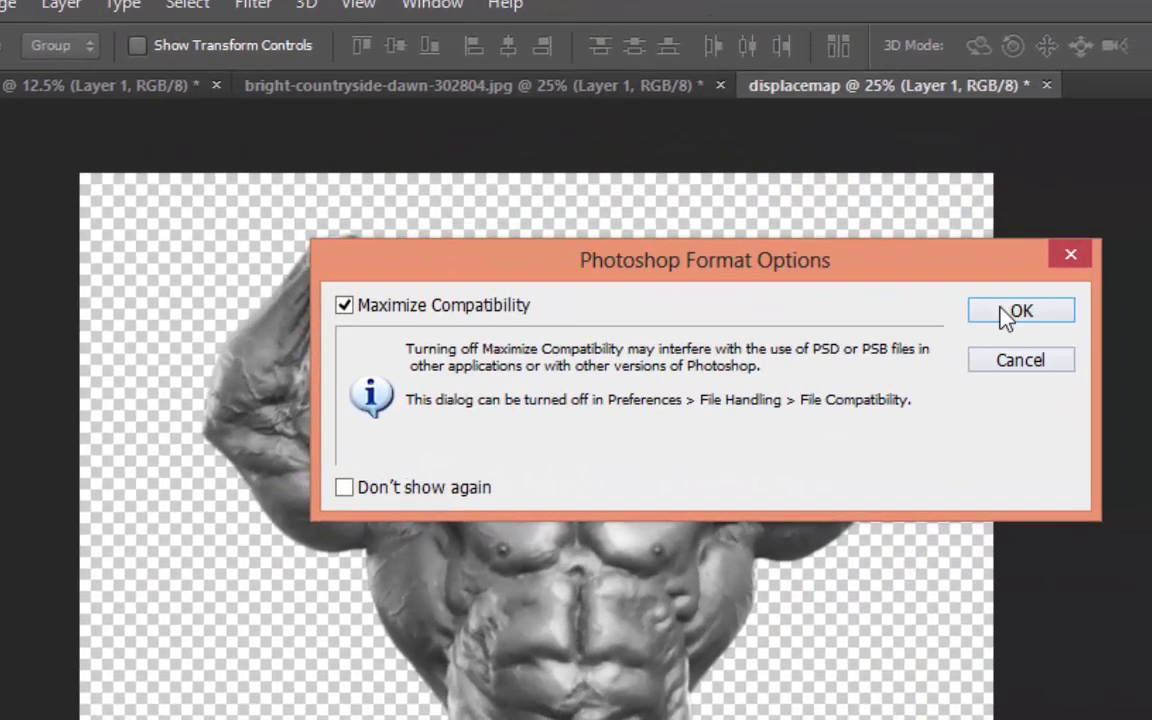
pyautogui.click(1003, 316)
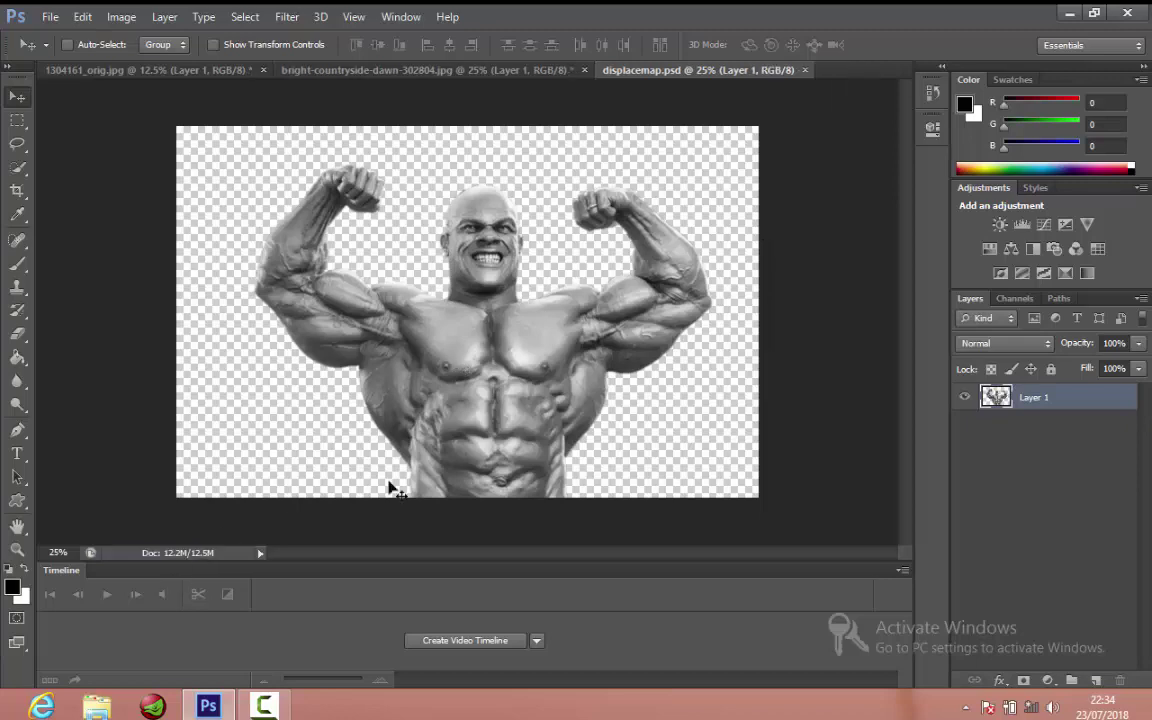
# - Close displacemap.psd, hide Layer 1, and duplicate the forest Background layer
pyautogui.click(804, 70)
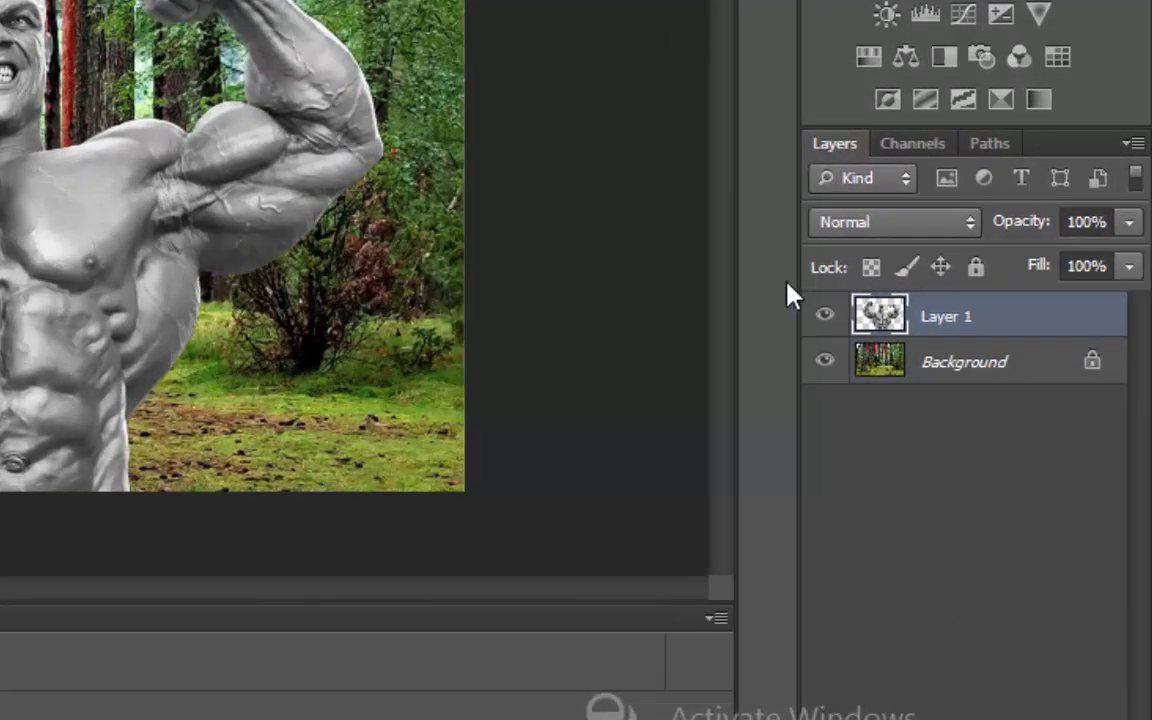
pyautogui.click(825, 318)
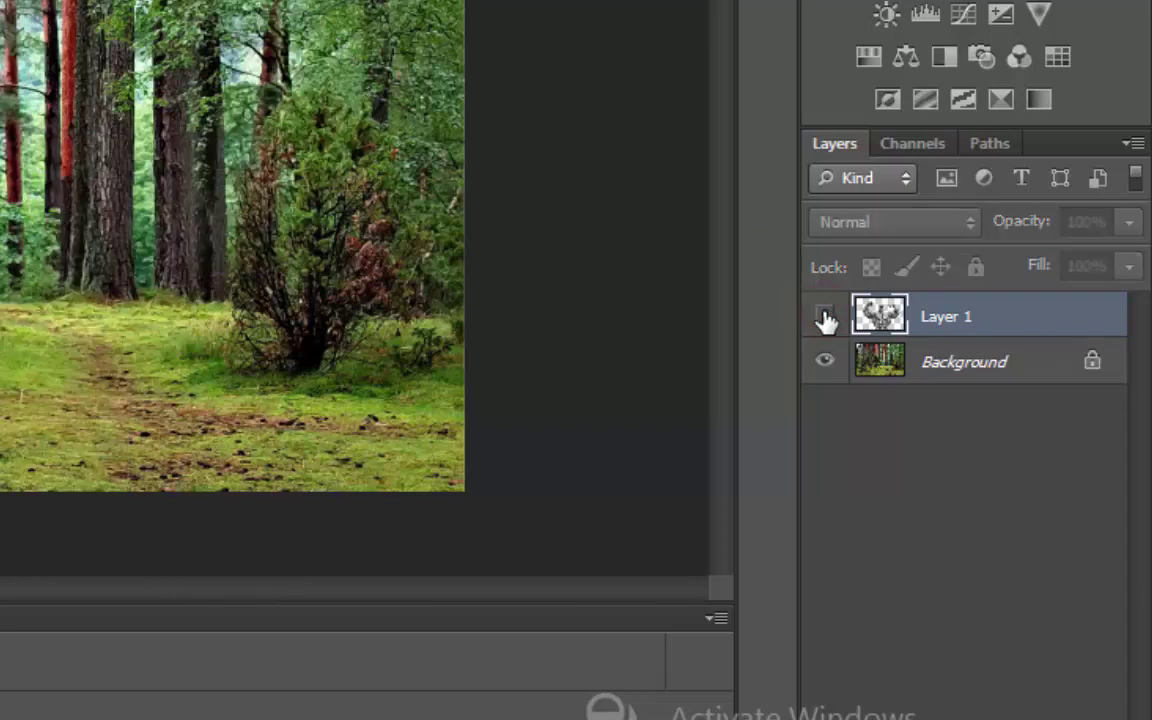
pyautogui.click(875, 368)
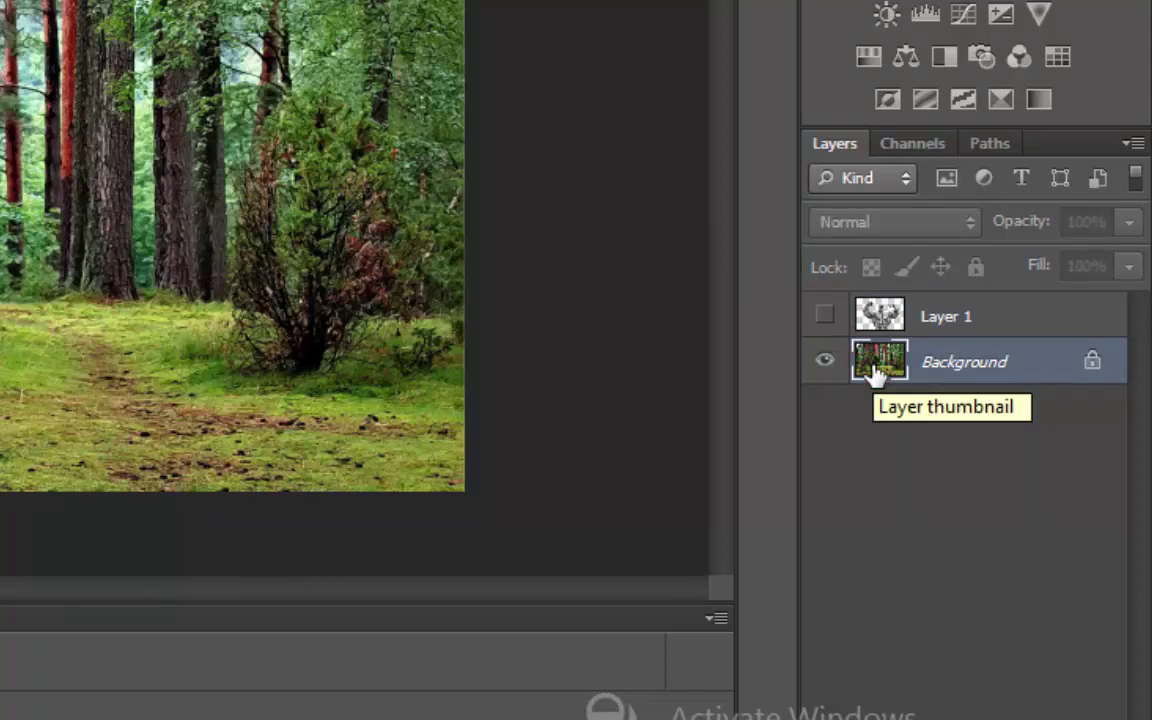
pyautogui.hotkey('ctrl', 'j')
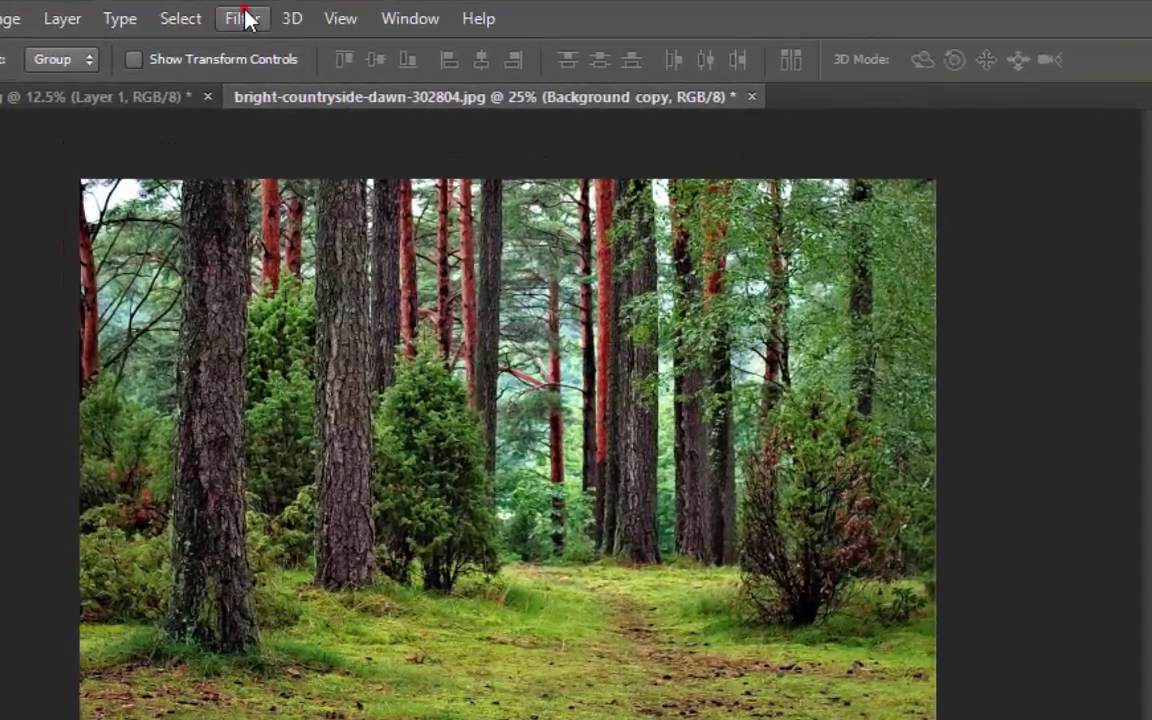
pyautogui.click(191, 14)
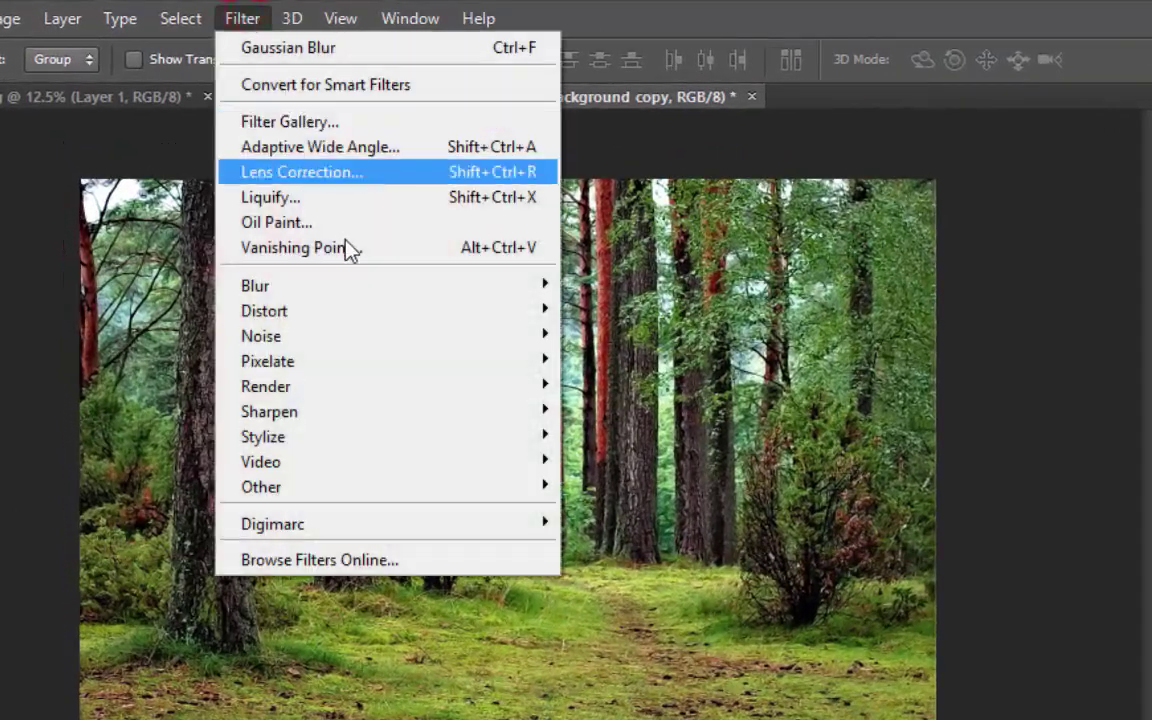
pyautogui.moveTo(300, 311)
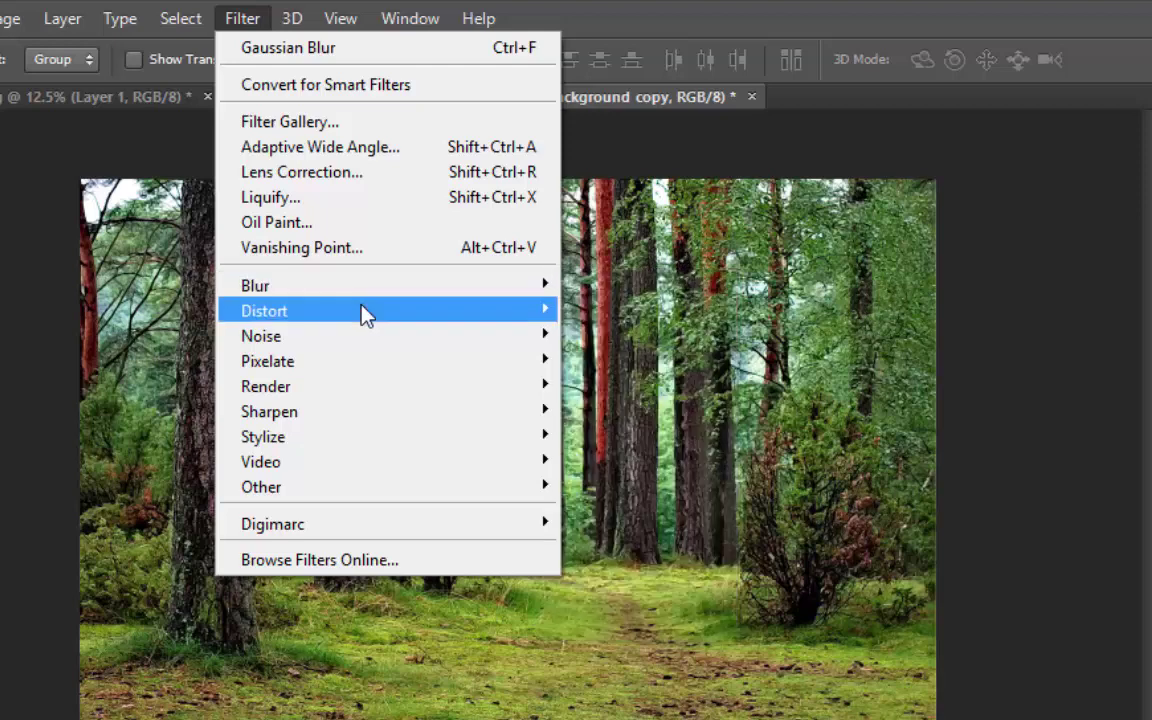
# - Ripple the forest copy with Displace at 30/30 scale, using displacemap.psd as the map
pyautogui.click(589, 313)
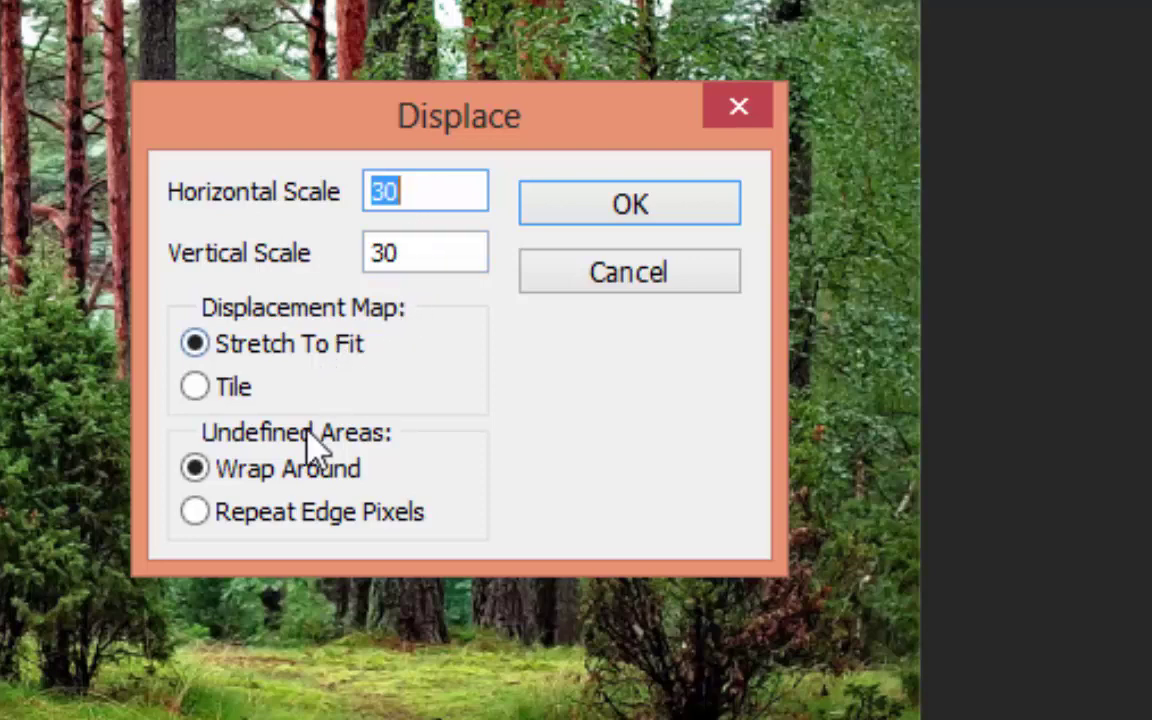
pyautogui.click(624, 206)
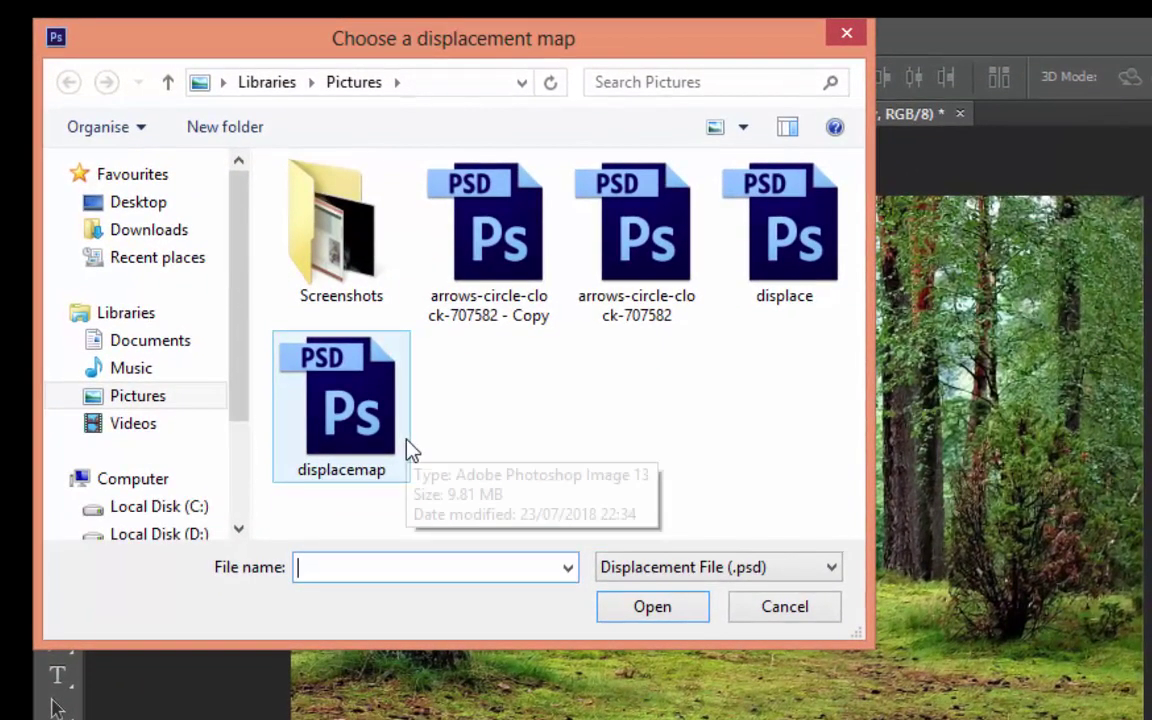
pyautogui.click(410, 450)
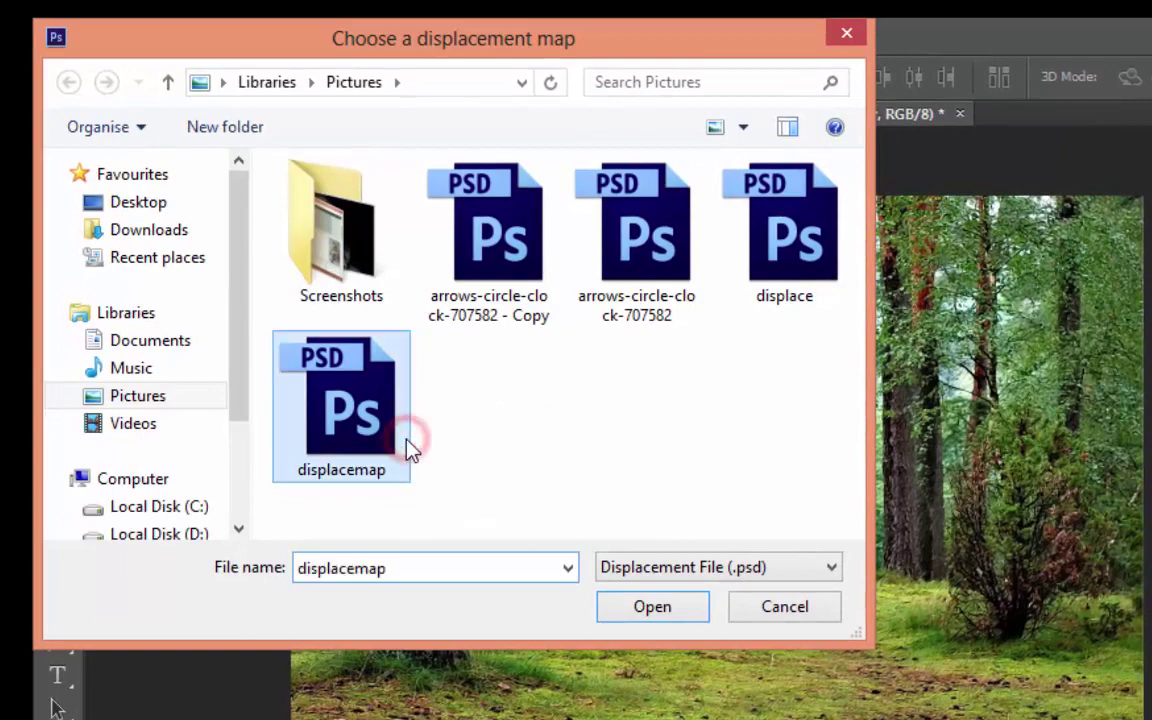
pyautogui.click(640, 612)
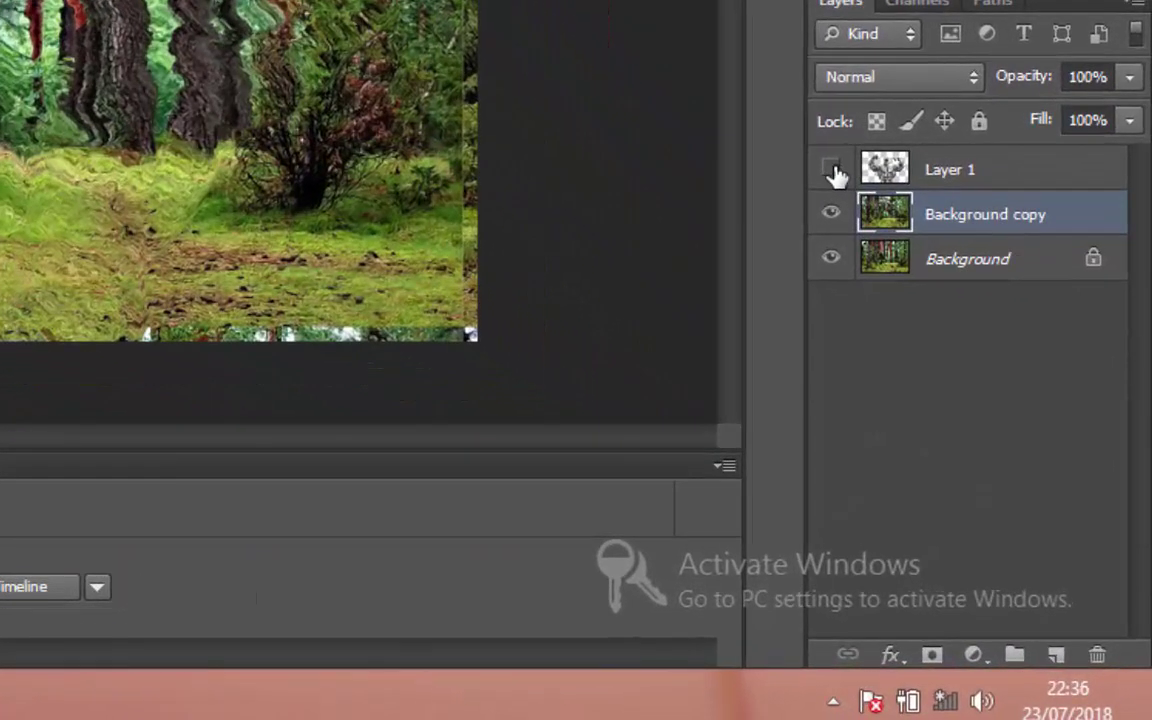
# - Show Layer 1 again and set it to Soft Light blending at 50% fill
pyautogui.click(832, 172)
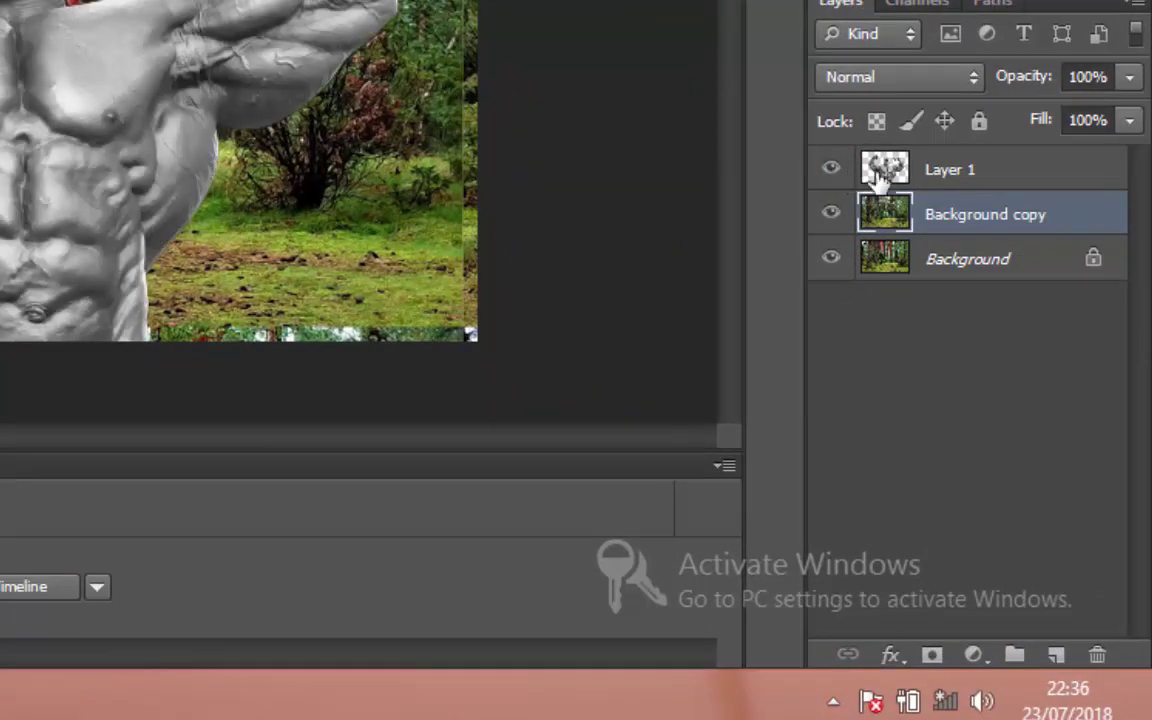
pyautogui.click(878, 173)
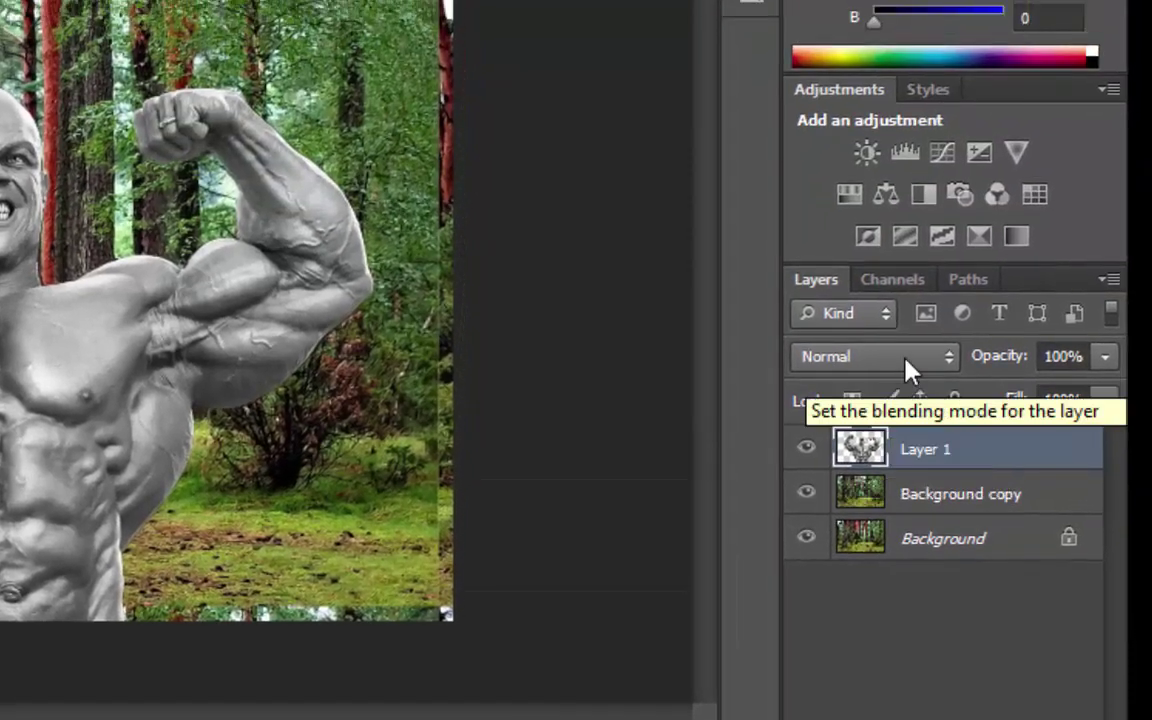
pyautogui.click(905, 360)
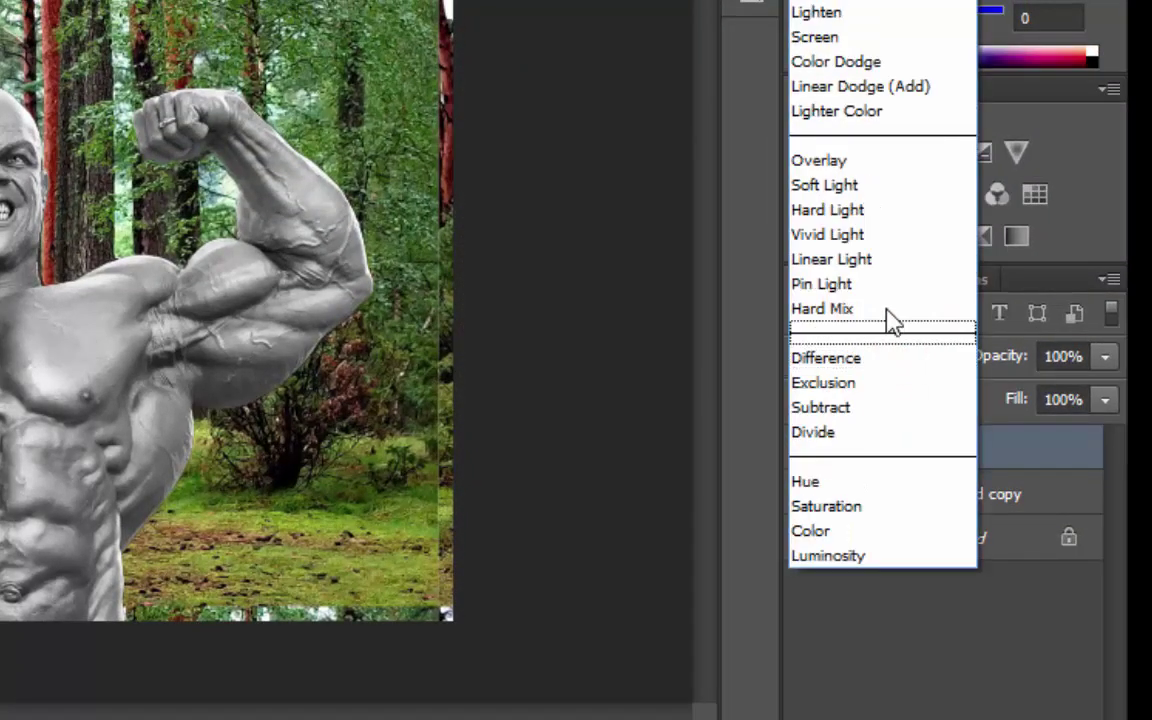
pyautogui.click(861, 192)
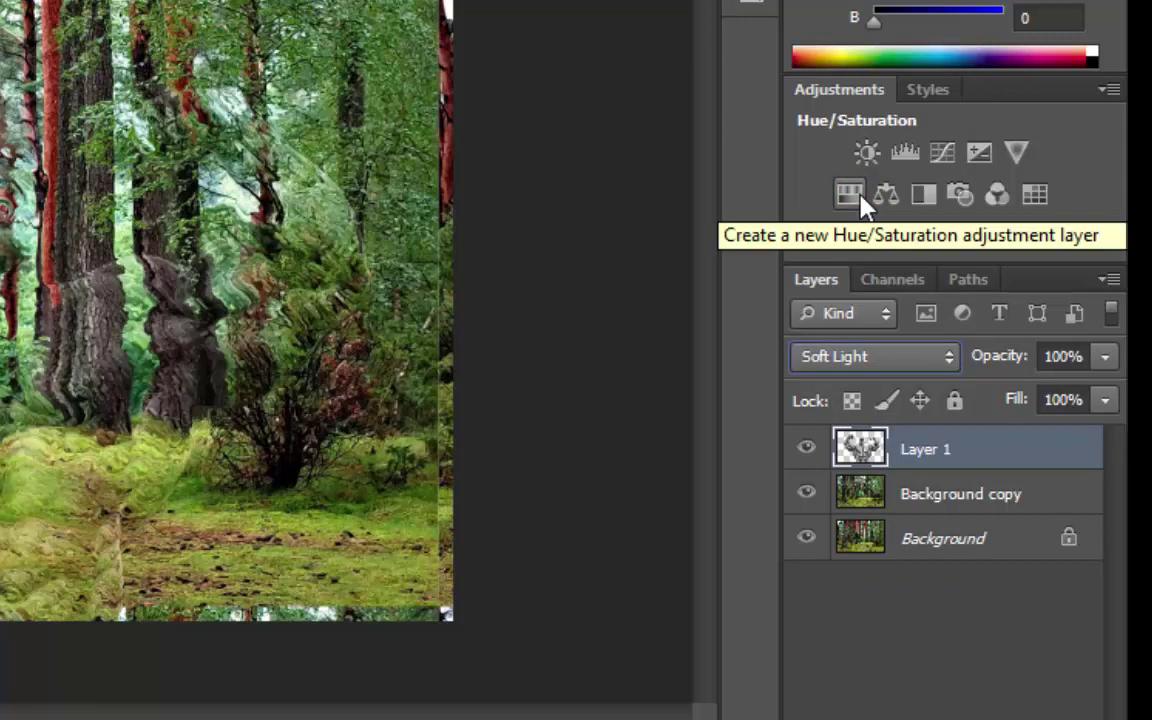
pyautogui.click(1105, 410)
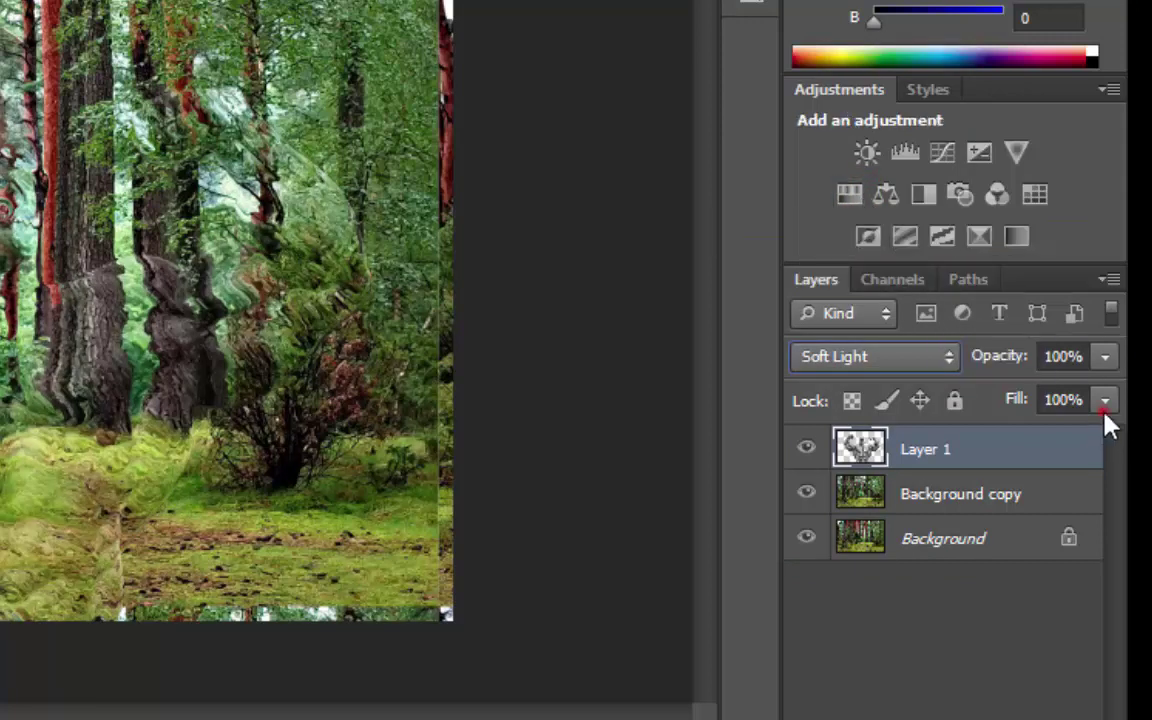
pyautogui.moveTo(1042, 440); pyautogui.dragTo(1037, 443)
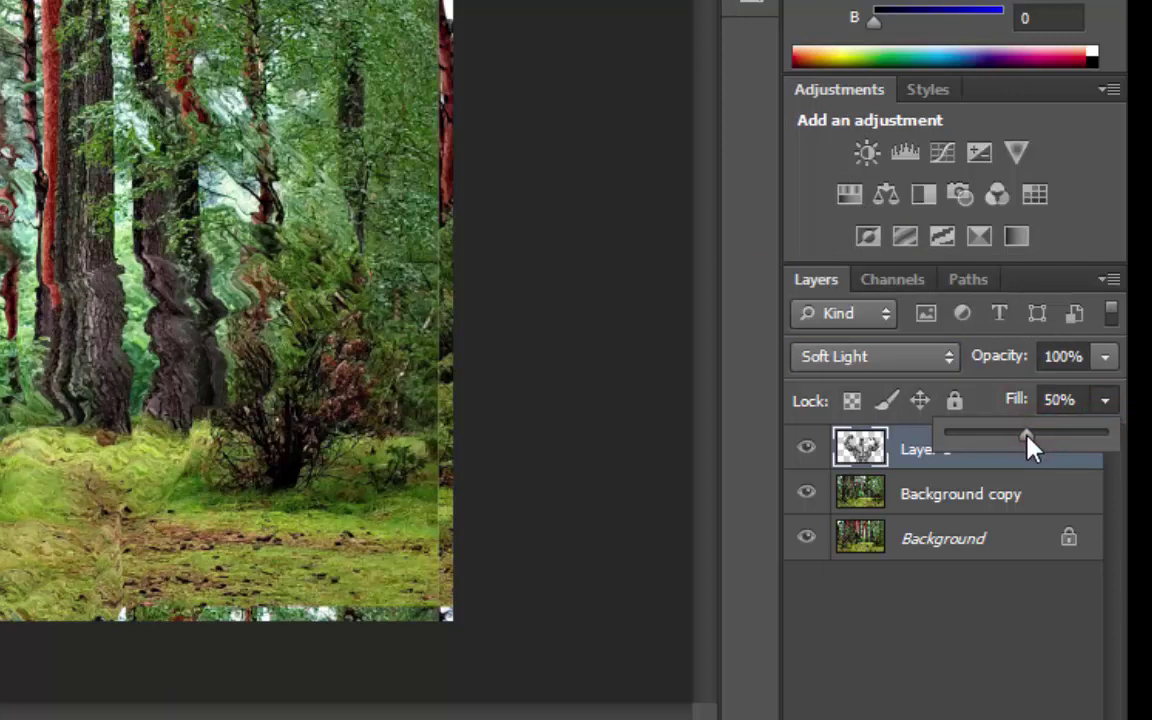
pyautogui.click(764, 438)
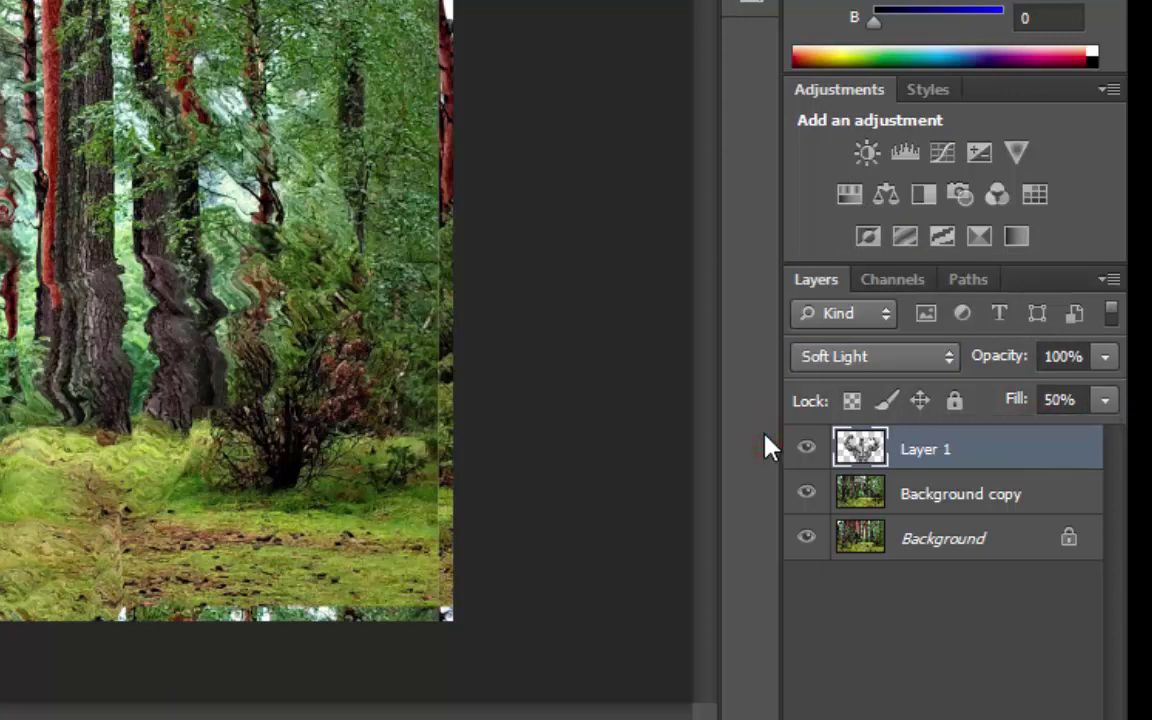
# - Enable Inner Glow on Layer 1 with Color Dodge blending at 20% opacity
pyautogui.click(860, 452)
pyautogui.doubleClick(860, 452)
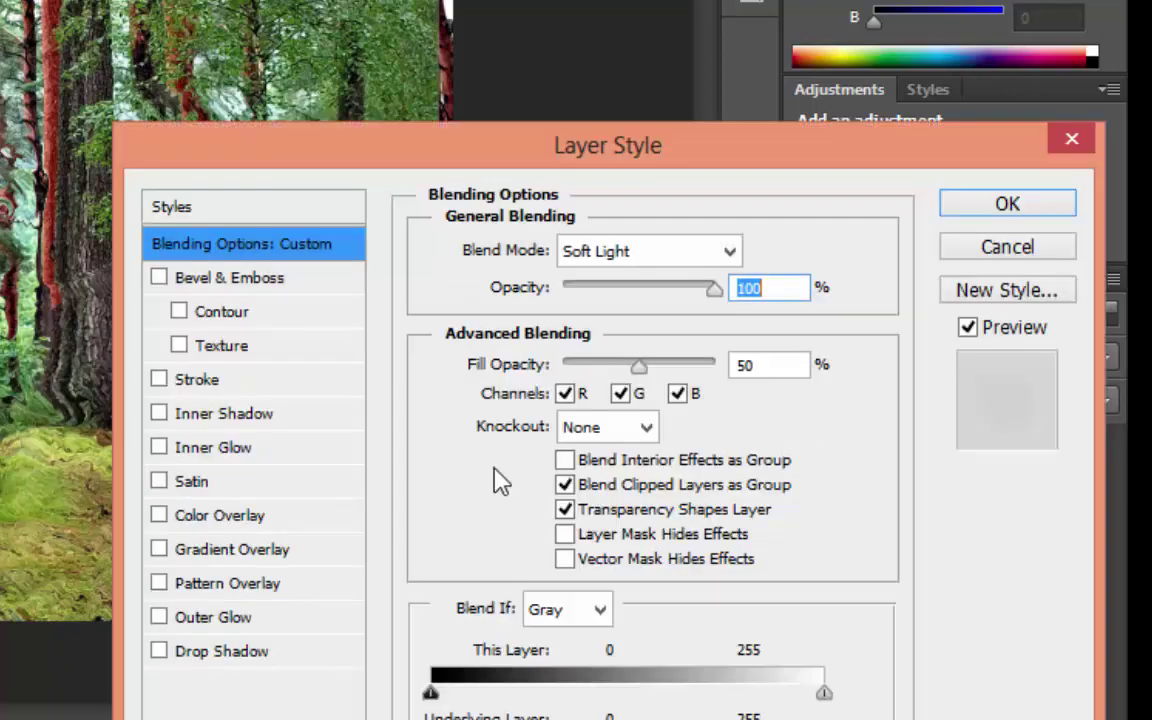
pyautogui.click(232, 450)
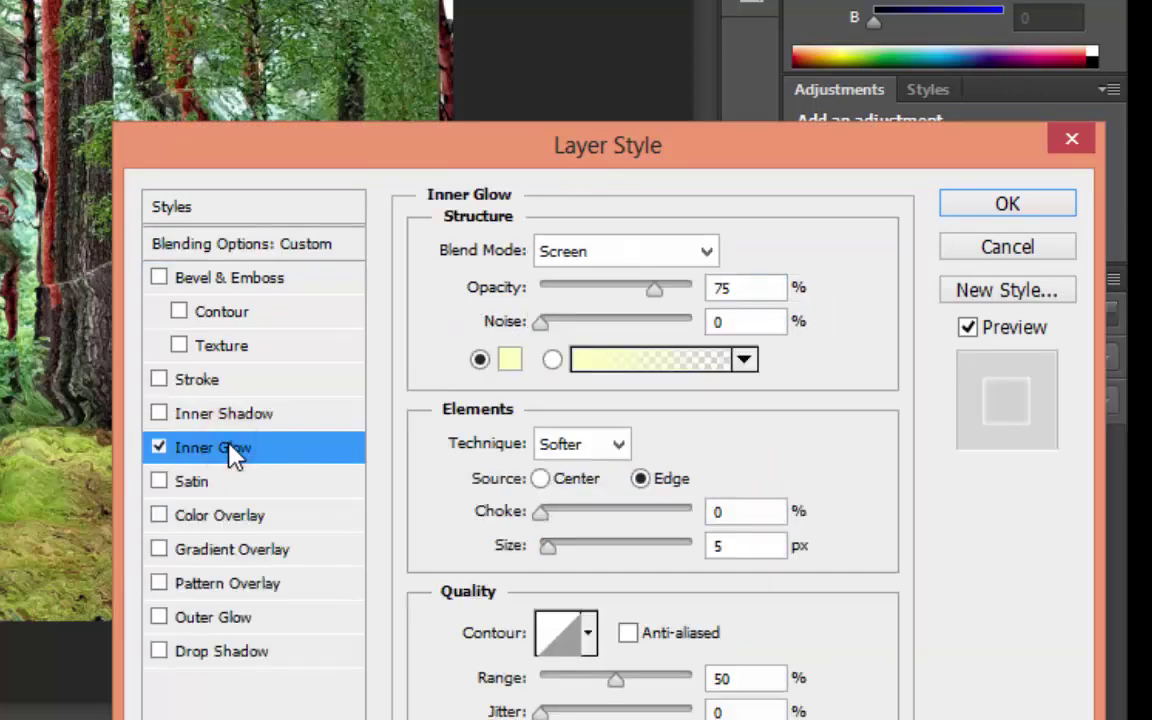
pyautogui.click(593, 255)
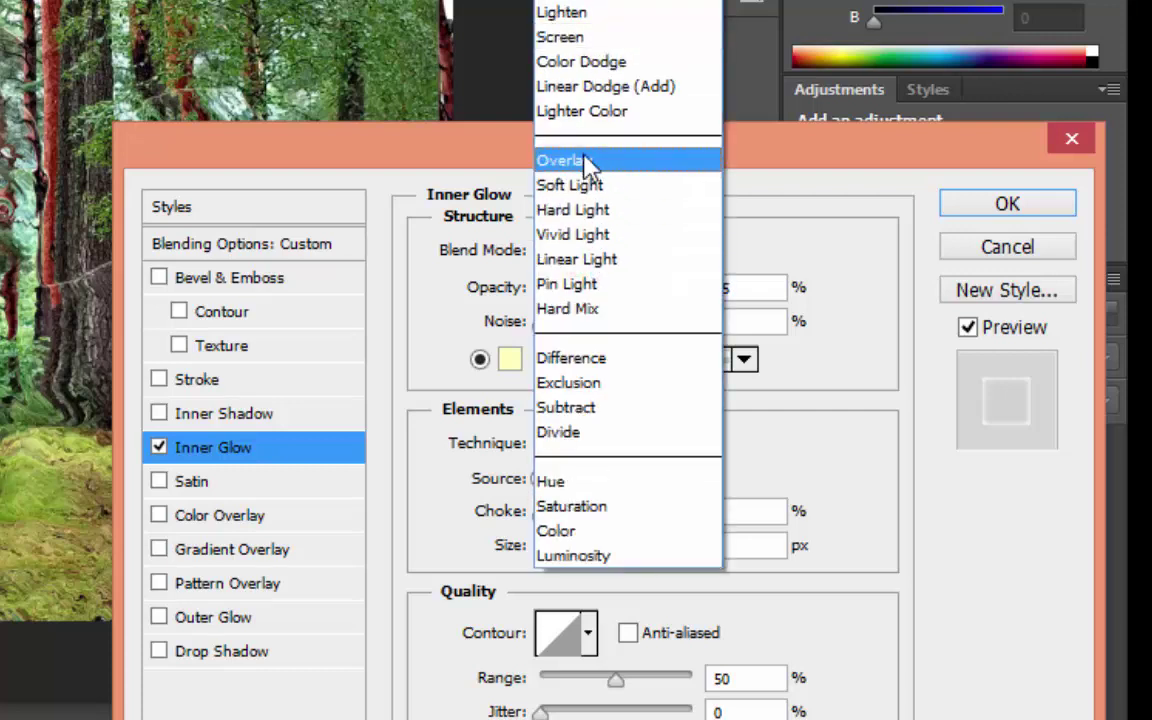
pyautogui.click(586, 62)
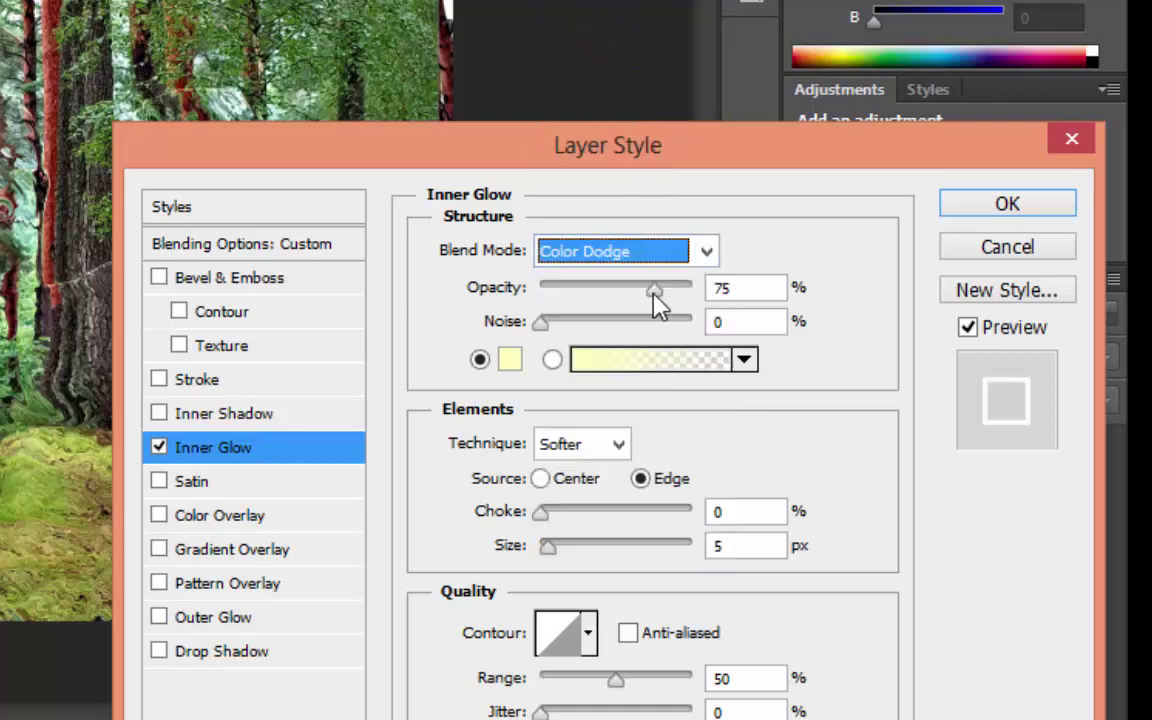
pyautogui.moveTo(654, 288); pyautogui.dragTo(574, 292)
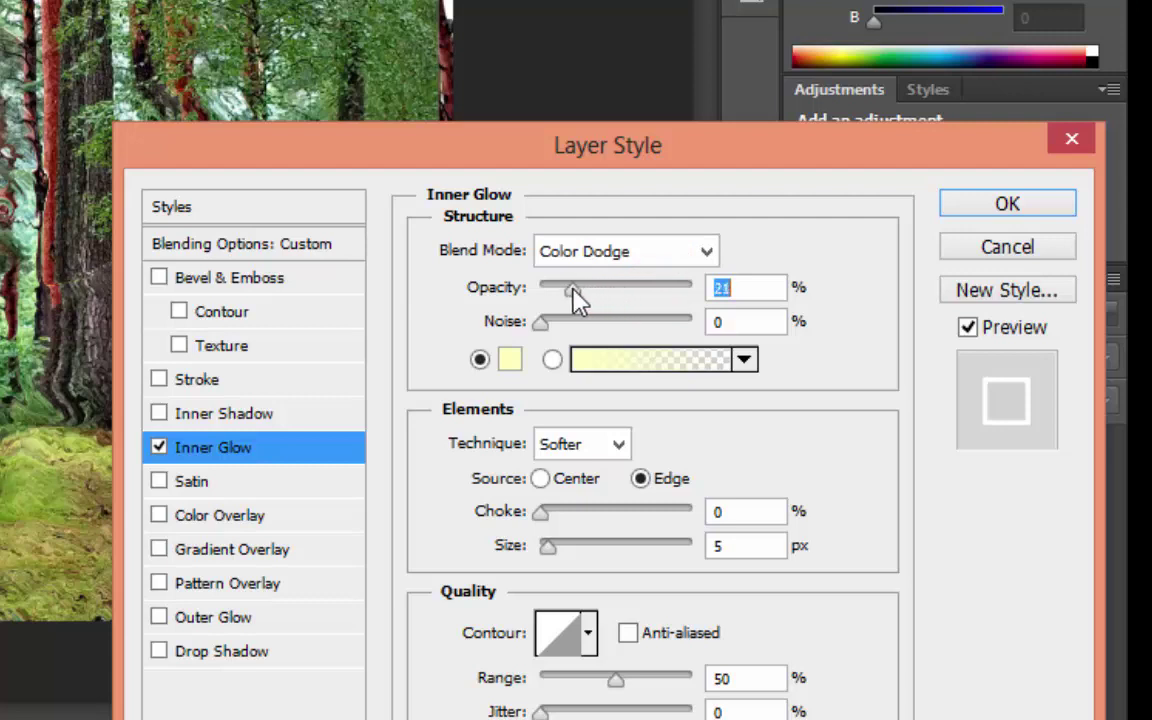
pyautogui.moveTo(574, 293); pyautogui.dragTo(572, 293)
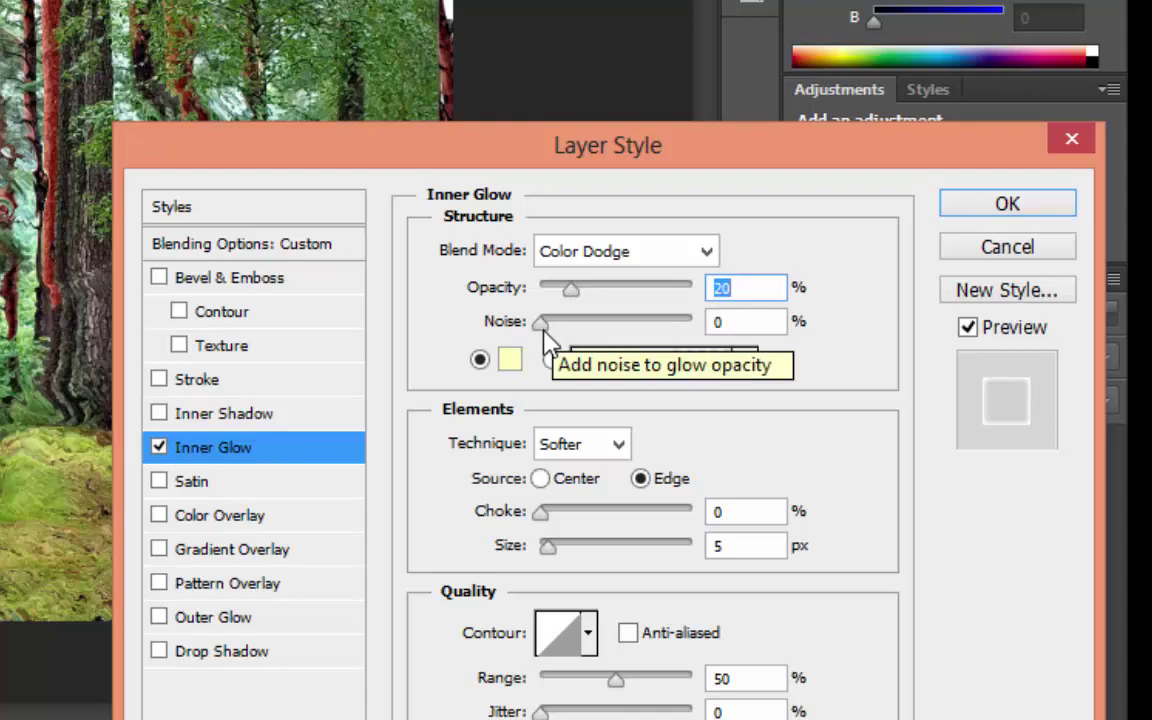
# - Make the glow white and Precise, with 100% choke and 250 px size
pyautogui.click(511, 360)
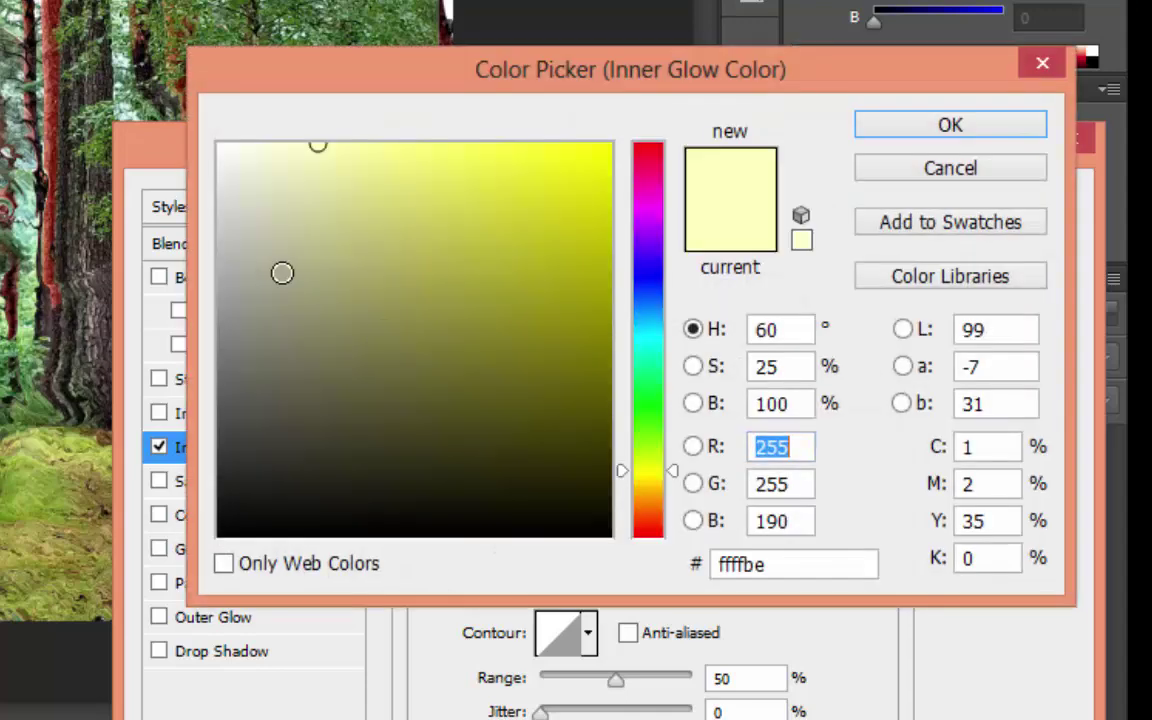
pyautogui.click(282, 273)
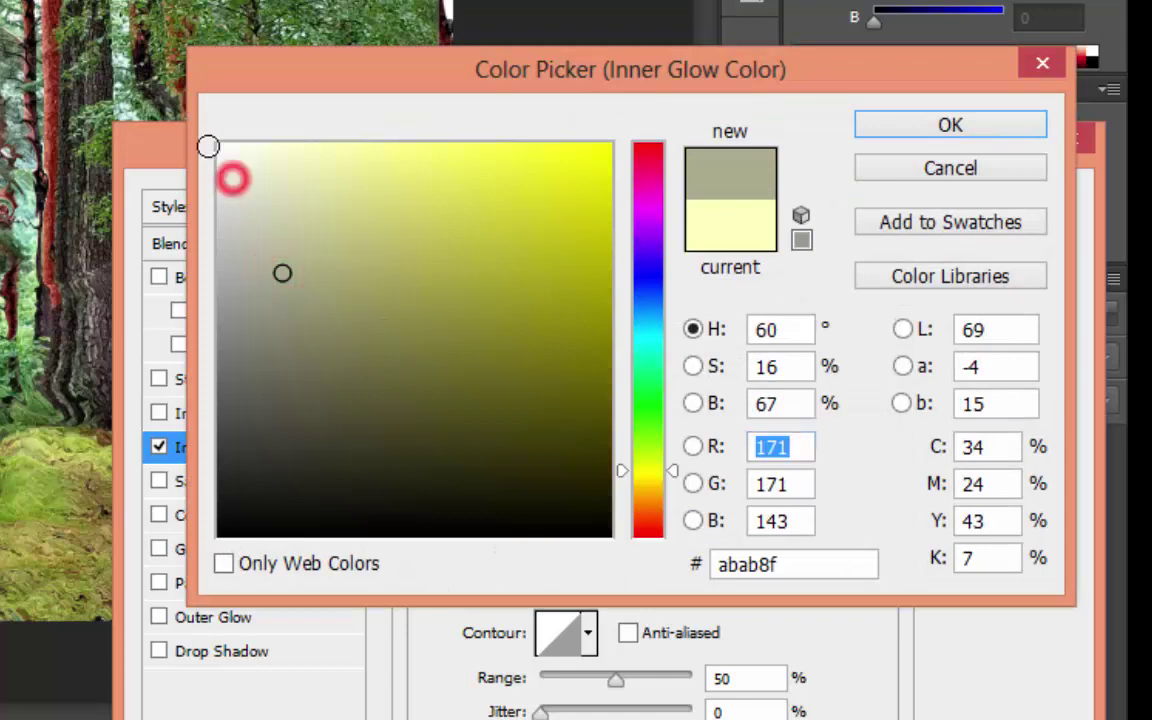
pyautogui.moveTo(232, 178); pyautogui.dragTo(208, 146)
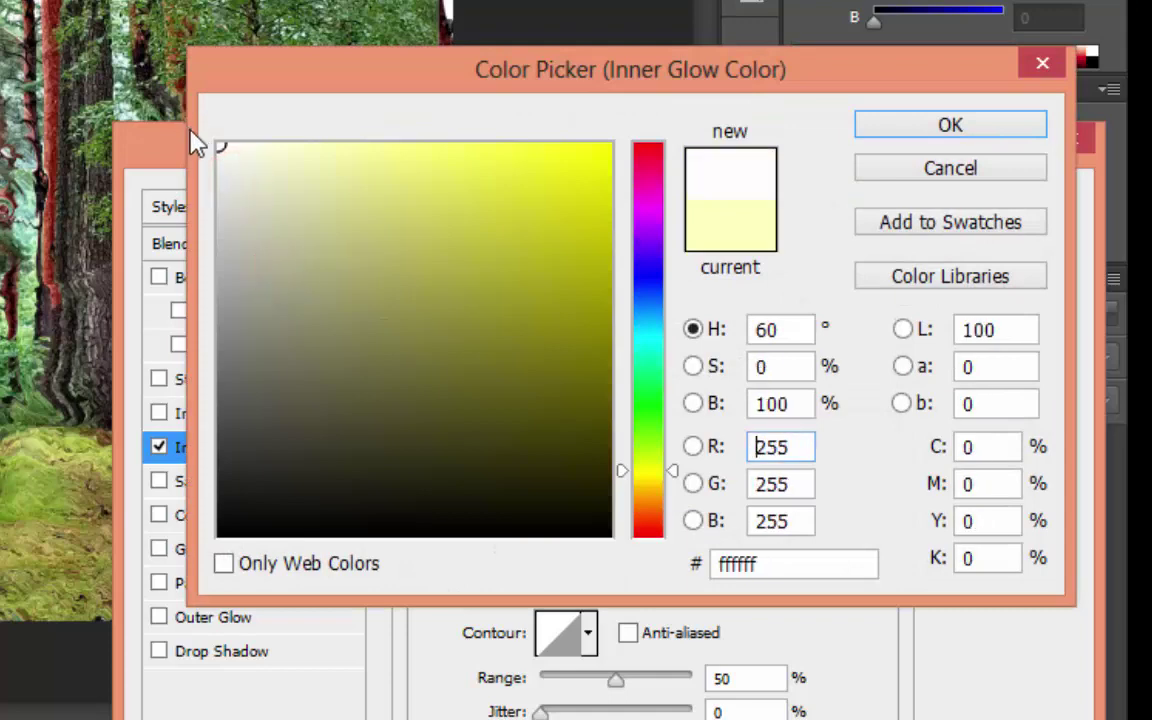
pyautogui.click(925, 129)
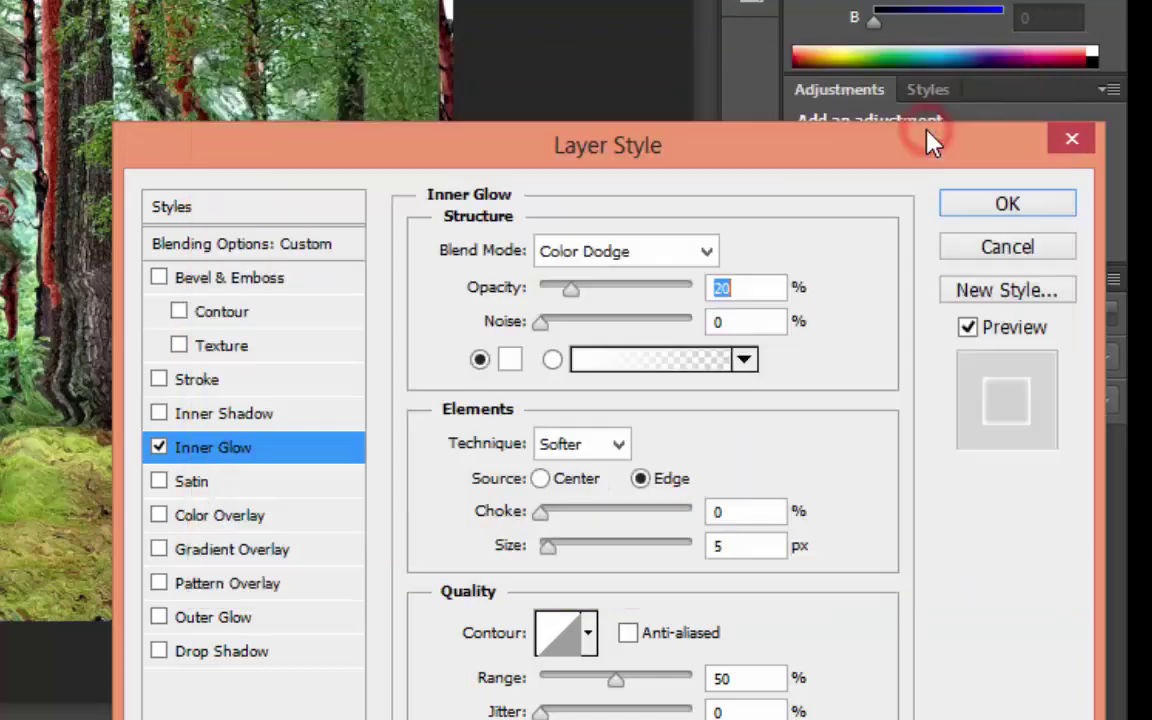
pyautogui.click(614, 445)
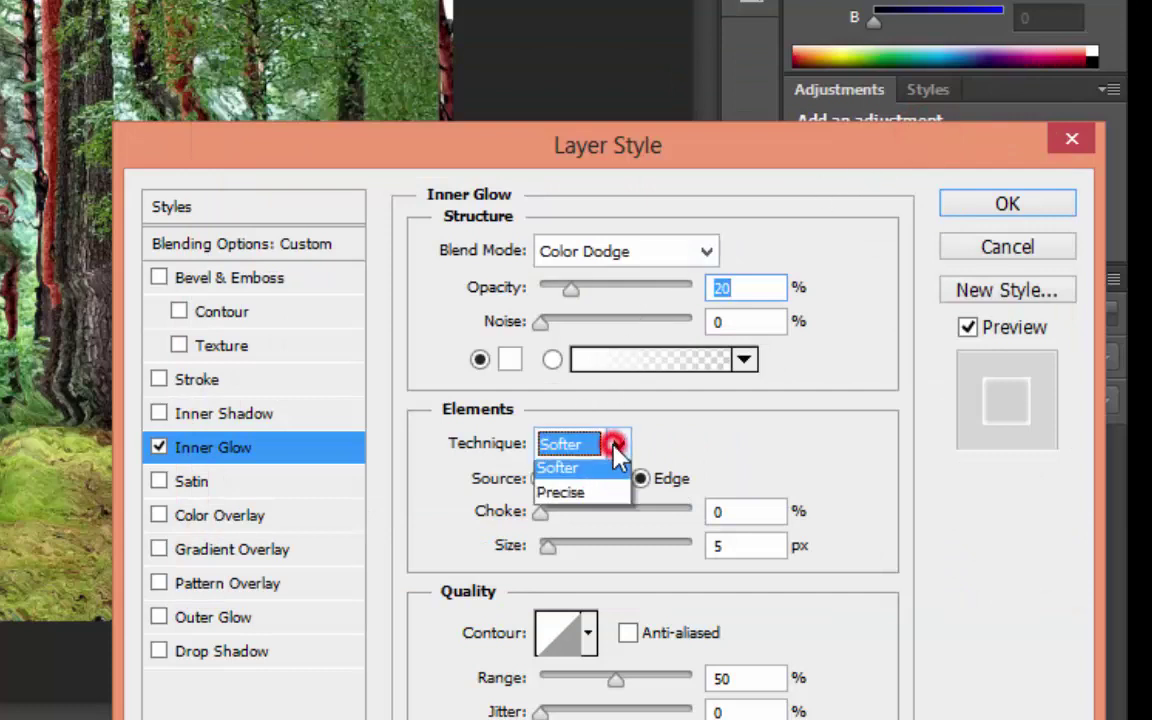
pyautogui.click(592, 494)
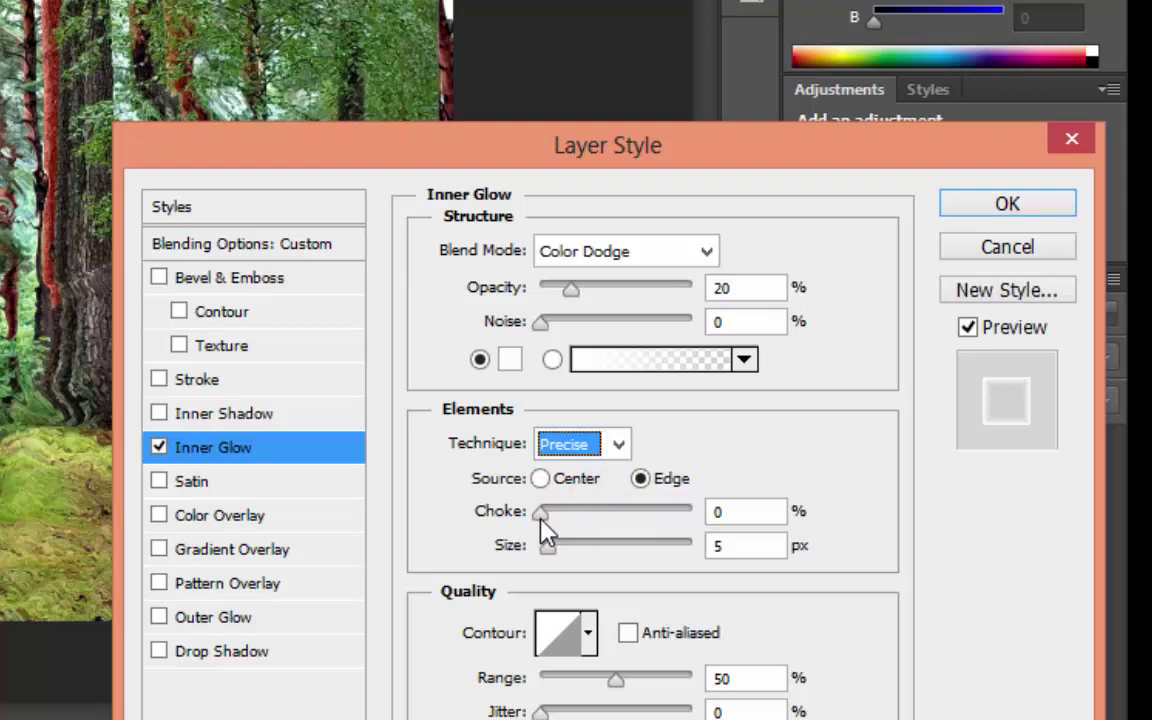
pyautogui.moveTo(540, 512); pyautogui.dragTo(770, 522)
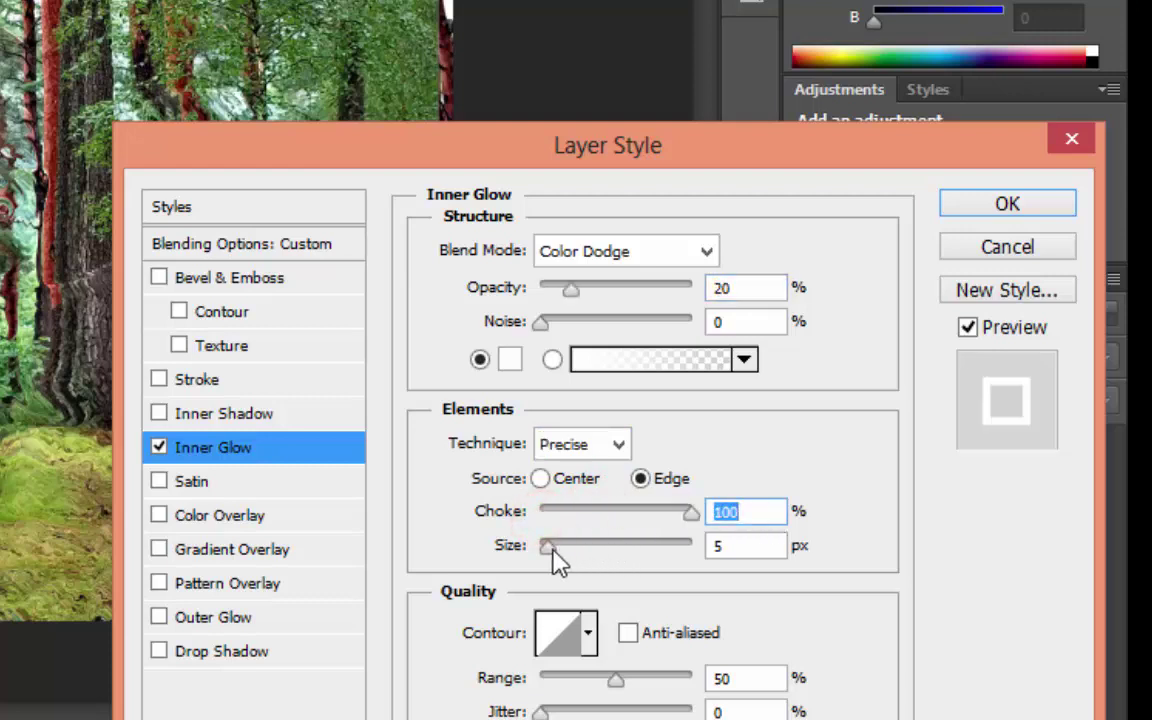
pyautogui.moveTo(549, 553); pyautogui.dragTo(777, 565)
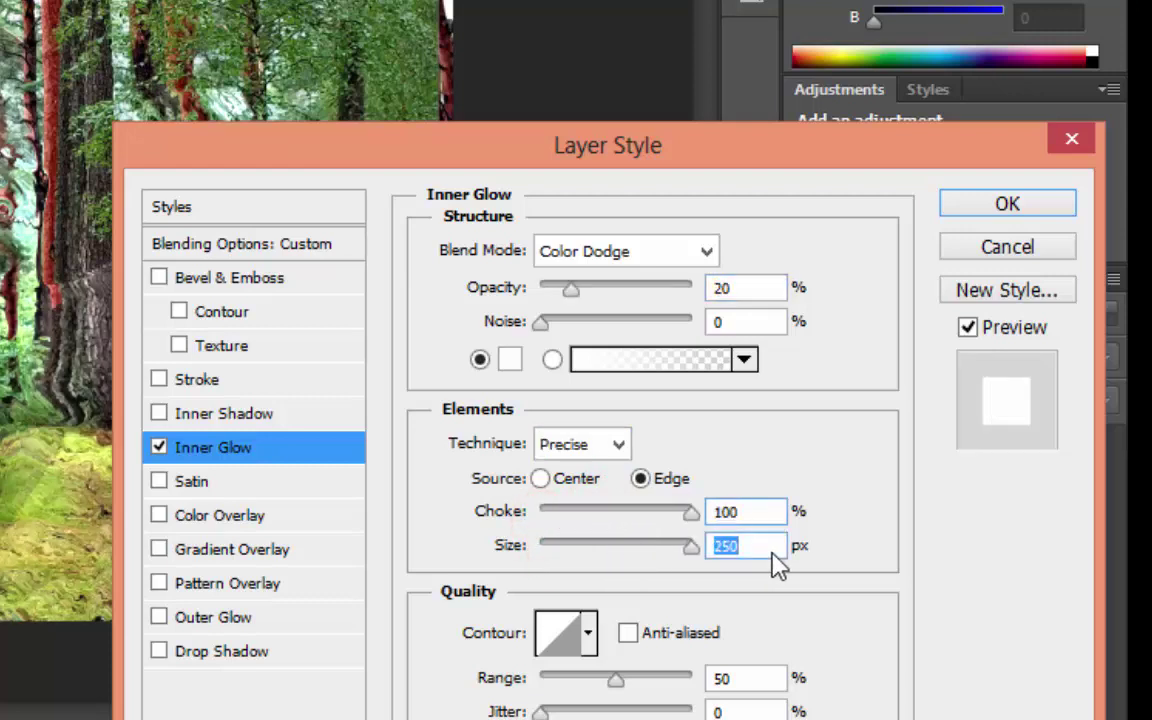
pyautogui.click(1013, 205)
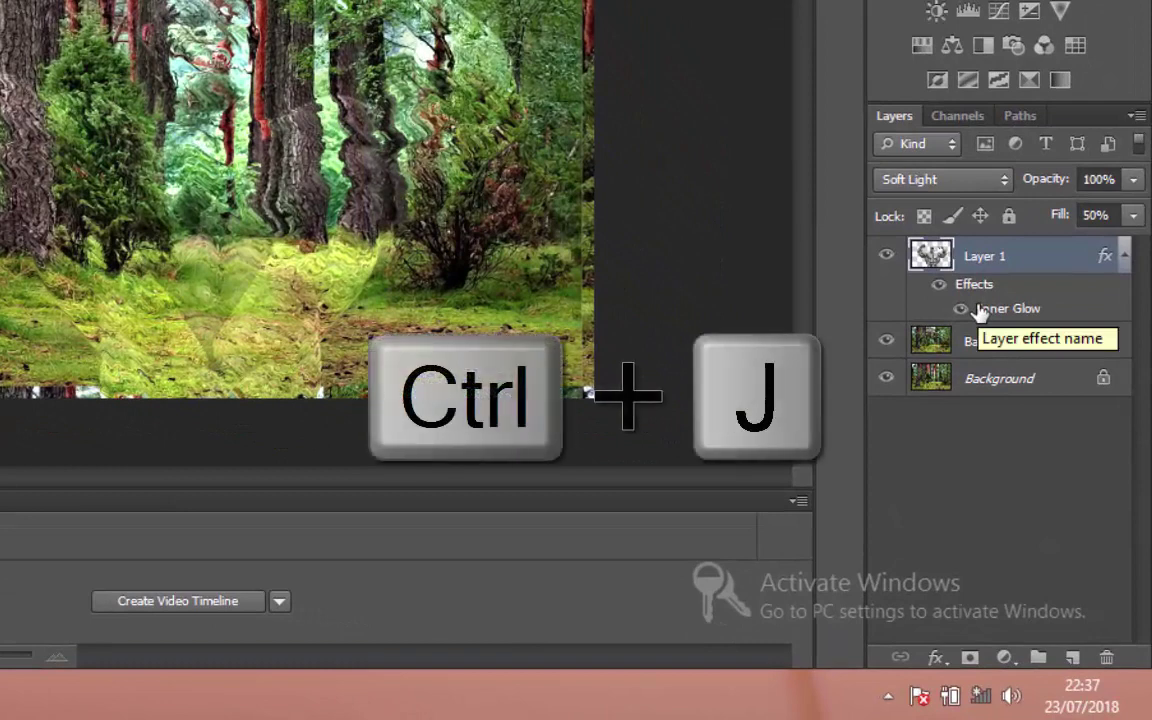
# - Duplicate Layer 1, then change the copy's glow to Soft Light, 100% opacity, 0% choke, 21 px
pyautogui.hotkey('ctrl', 'j')
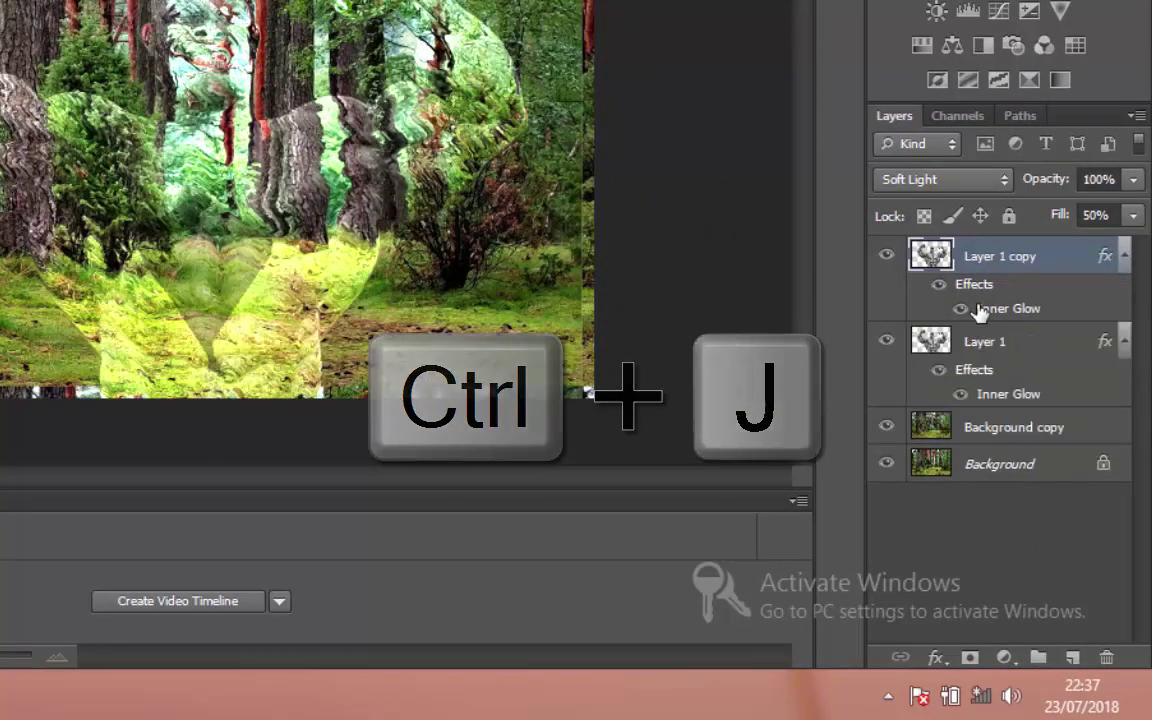
pyautogui.doubleClick(997, 311)
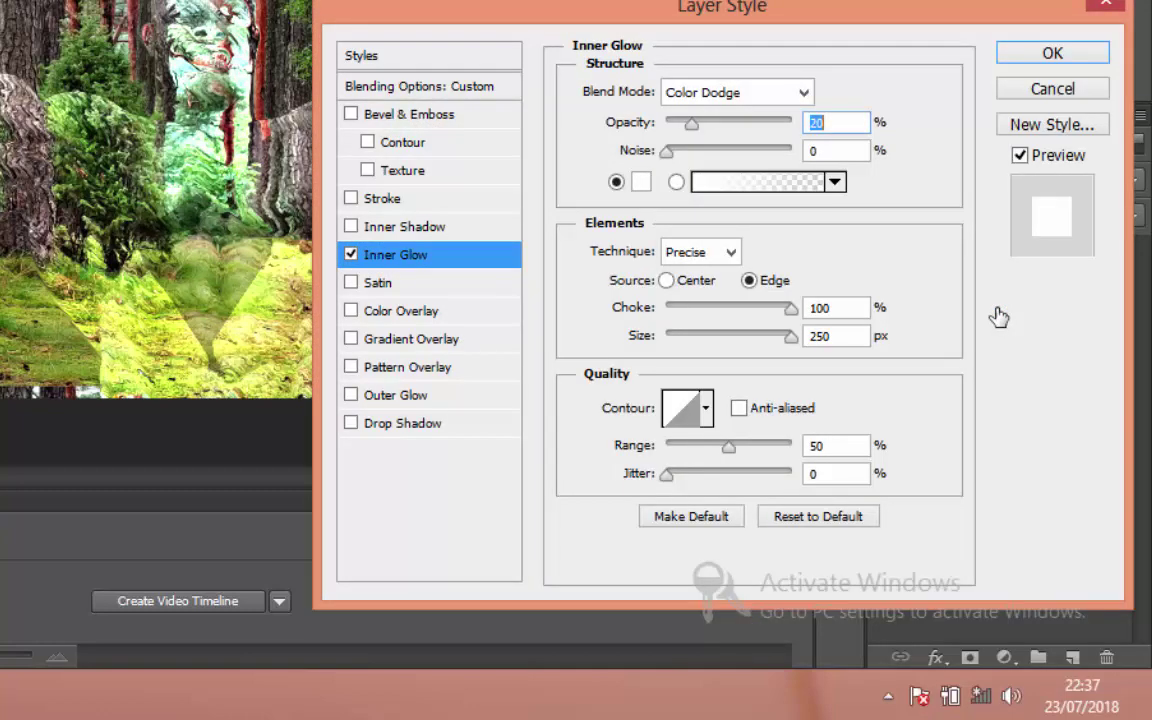
pyautogui.click(800, 92)
pyautogui.scroll(-2, 780, 98)
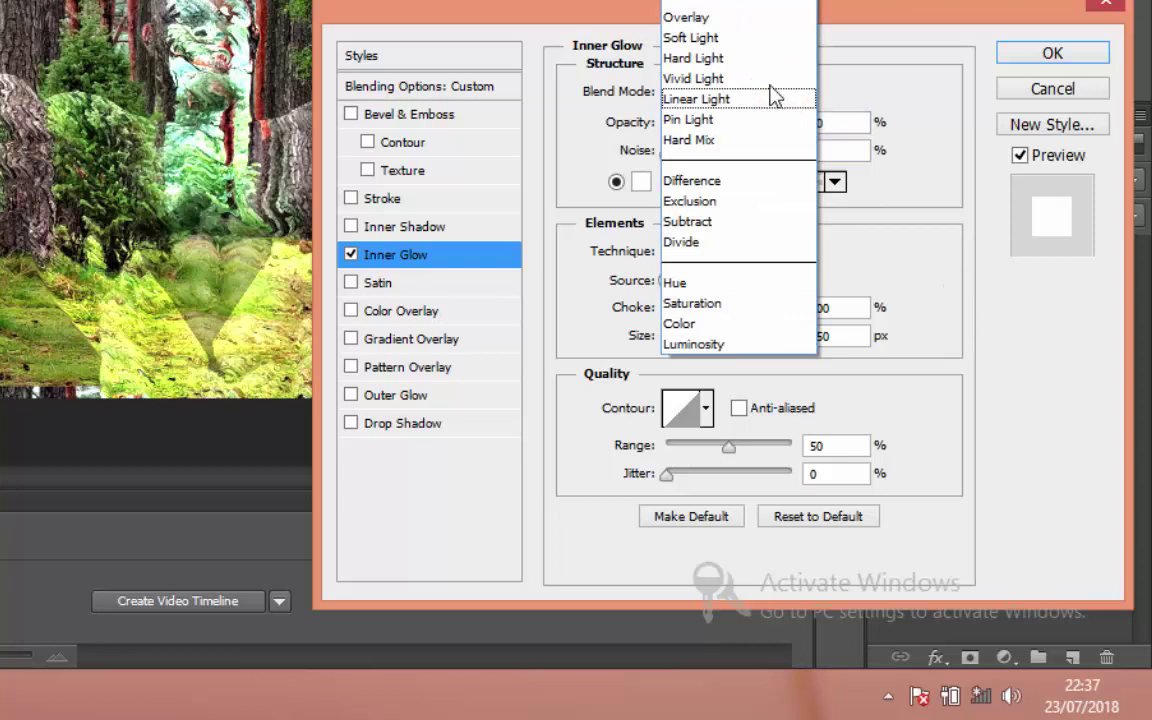
pyautogui.click(739, 38)
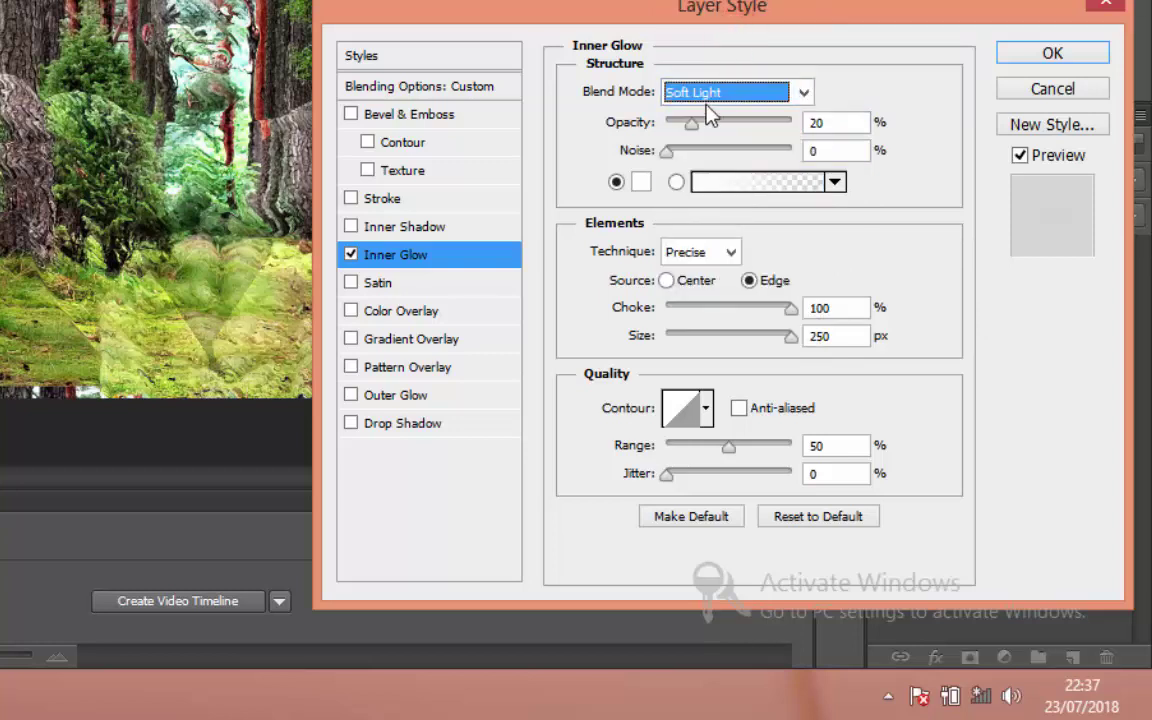
pyautogui.click(693, 123)
pyautogui.moveTo(705, 128); pyautogui.dragTo(836, 141)
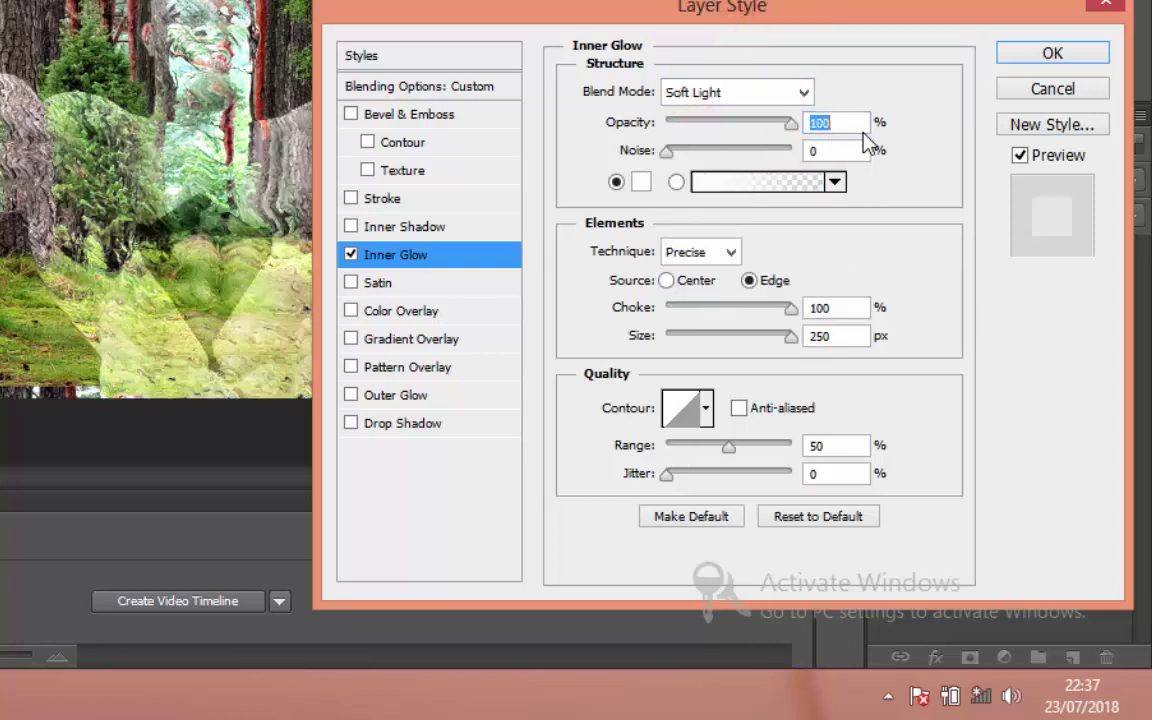
pyautogui.moveTo(792, 310); pyautogui.dragTo(669, 314)
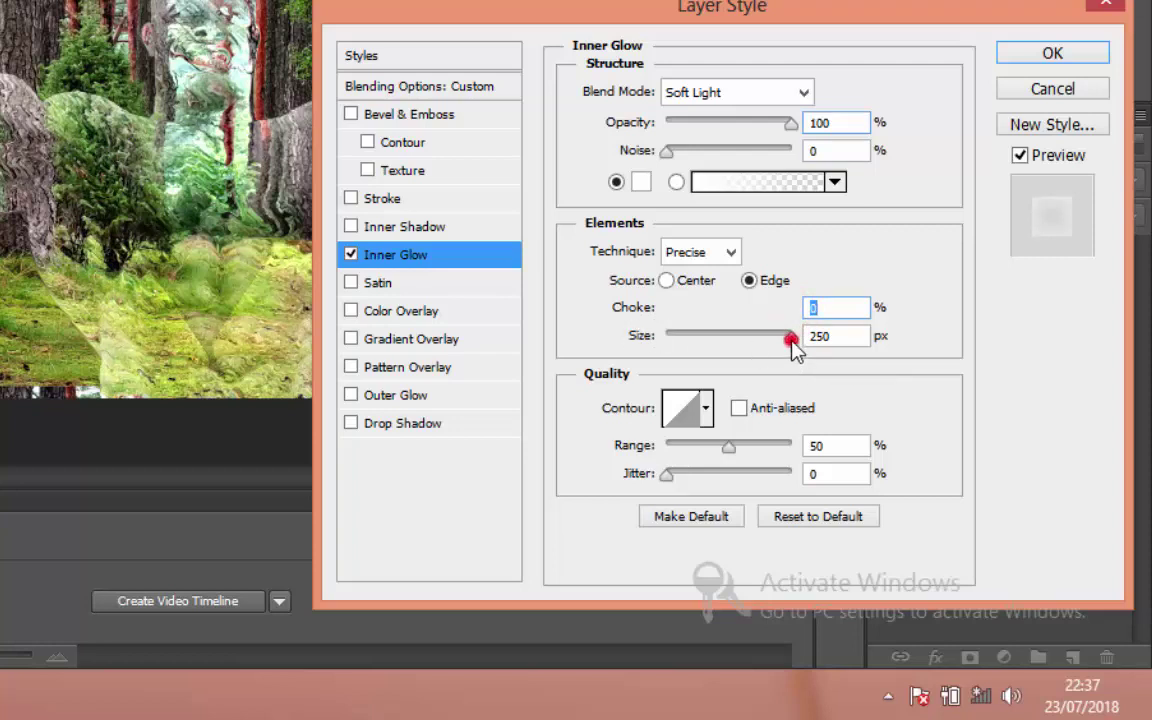
pyautogui.moveTo(791, 340); pyautogui.dragTo(685, 340)
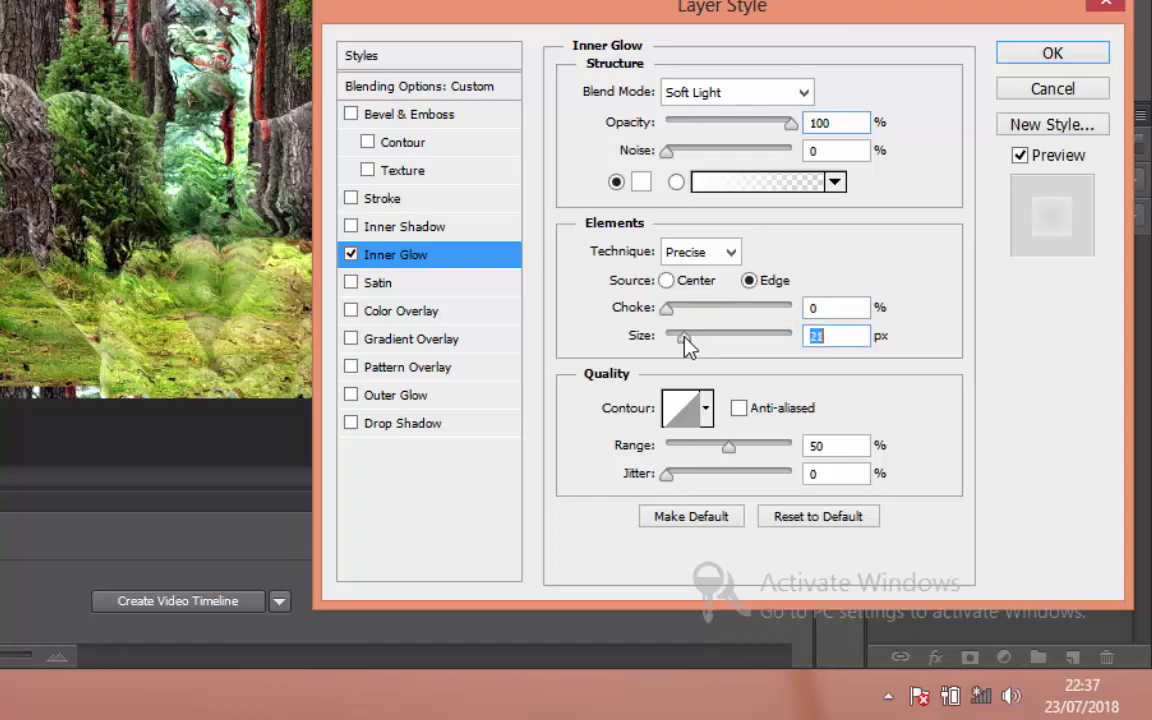
pyautogui.click(1035, 60)
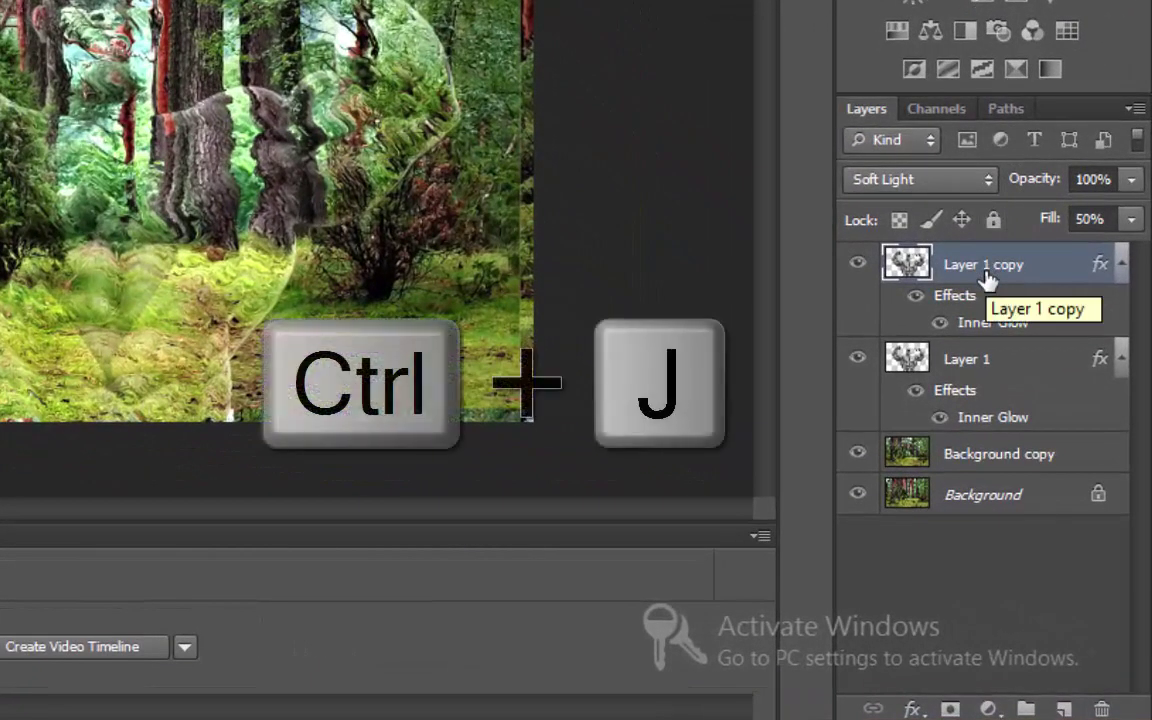
# - Duplicate the silhouette as Layer 1 copy 2, hide its effects, and blend it Hard Light at 28% fill
pyautogui.hotkey('ctrl', 'j')
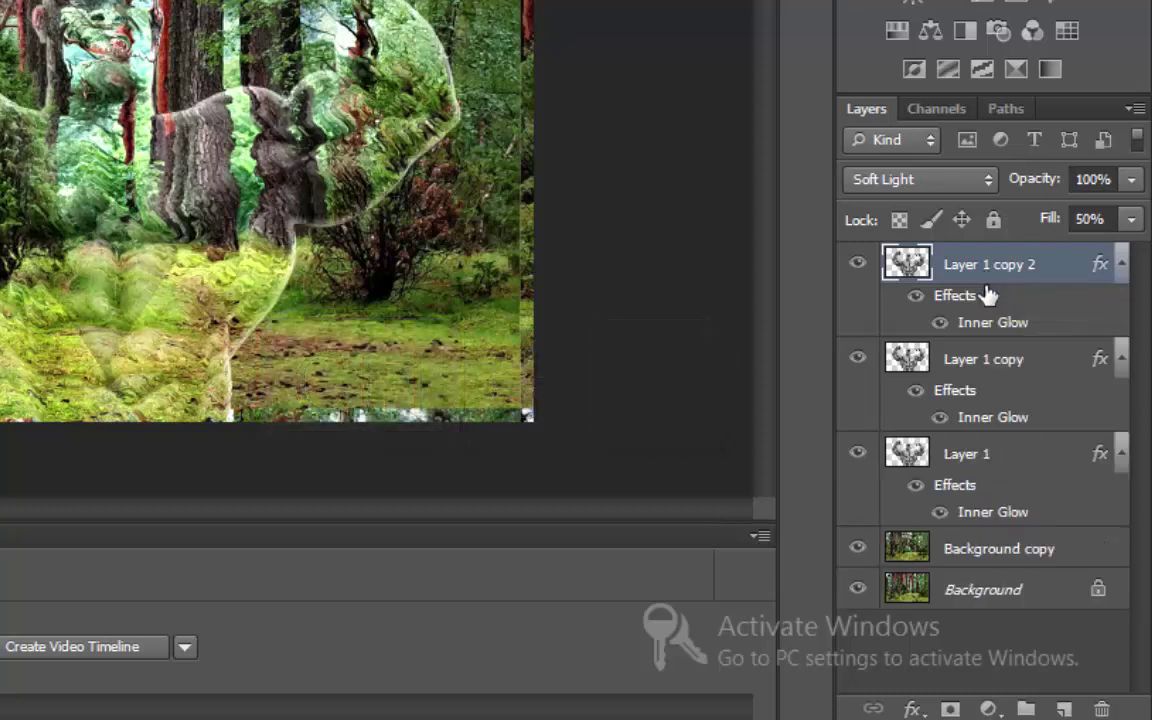
pyautogui.click(916, 300)
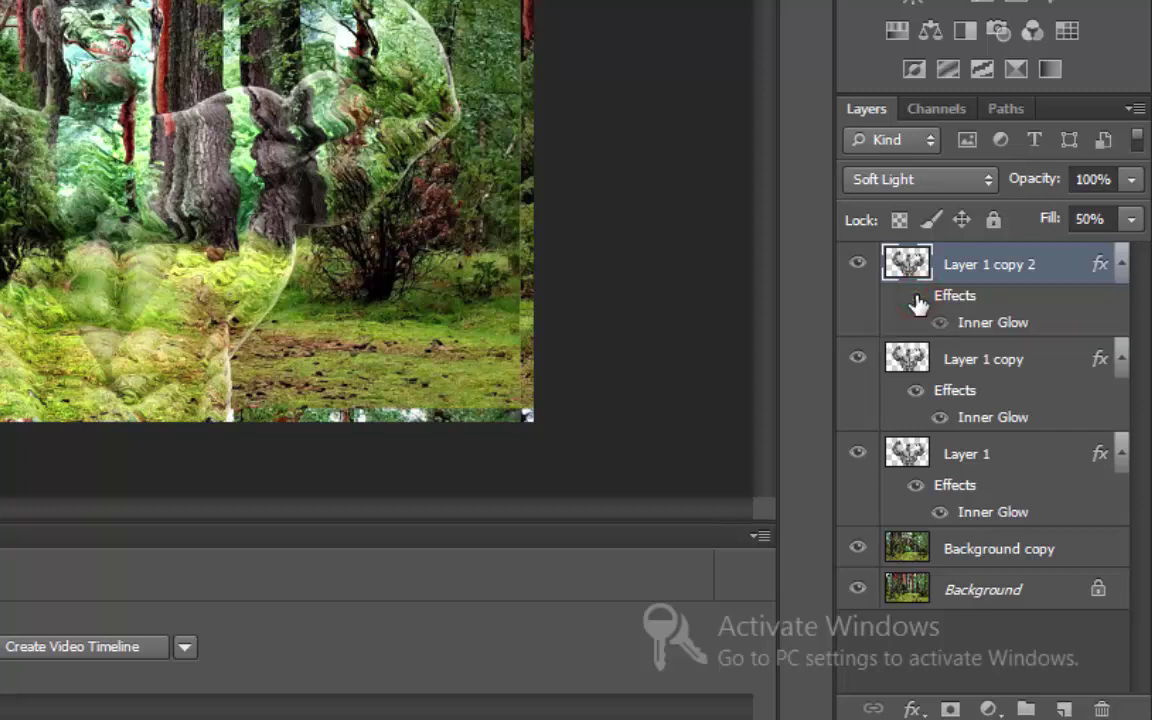
pyautogui.click(921, 180)
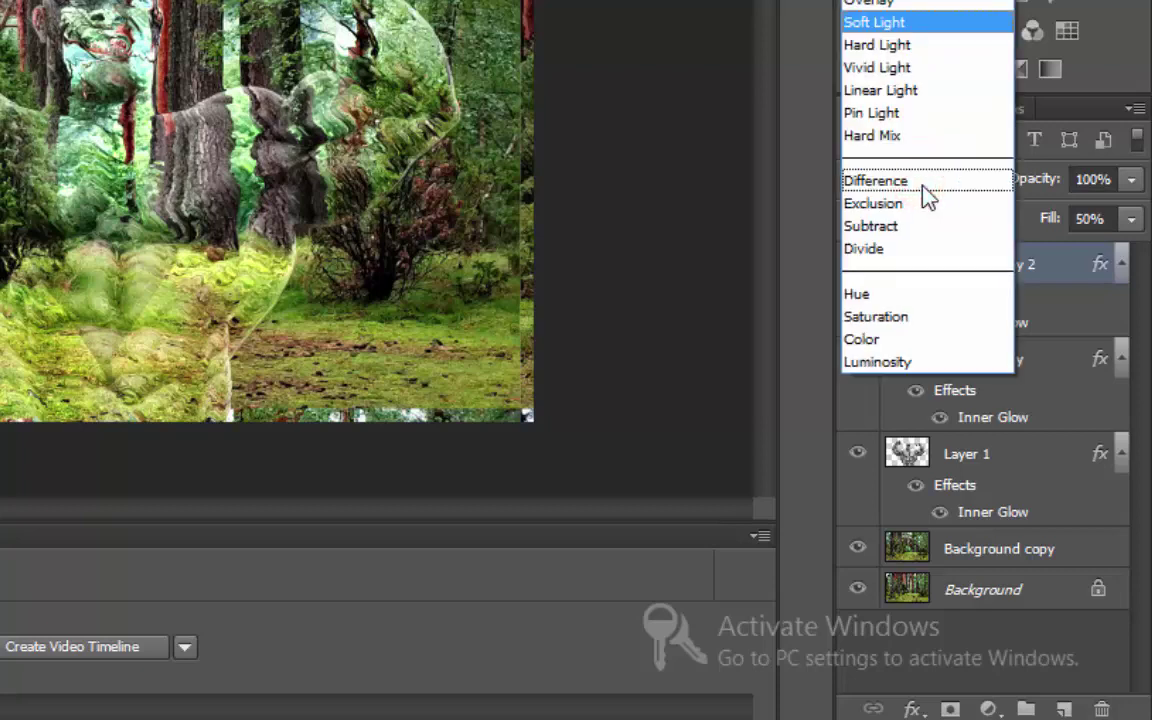
pyautogui.click(896, 45)
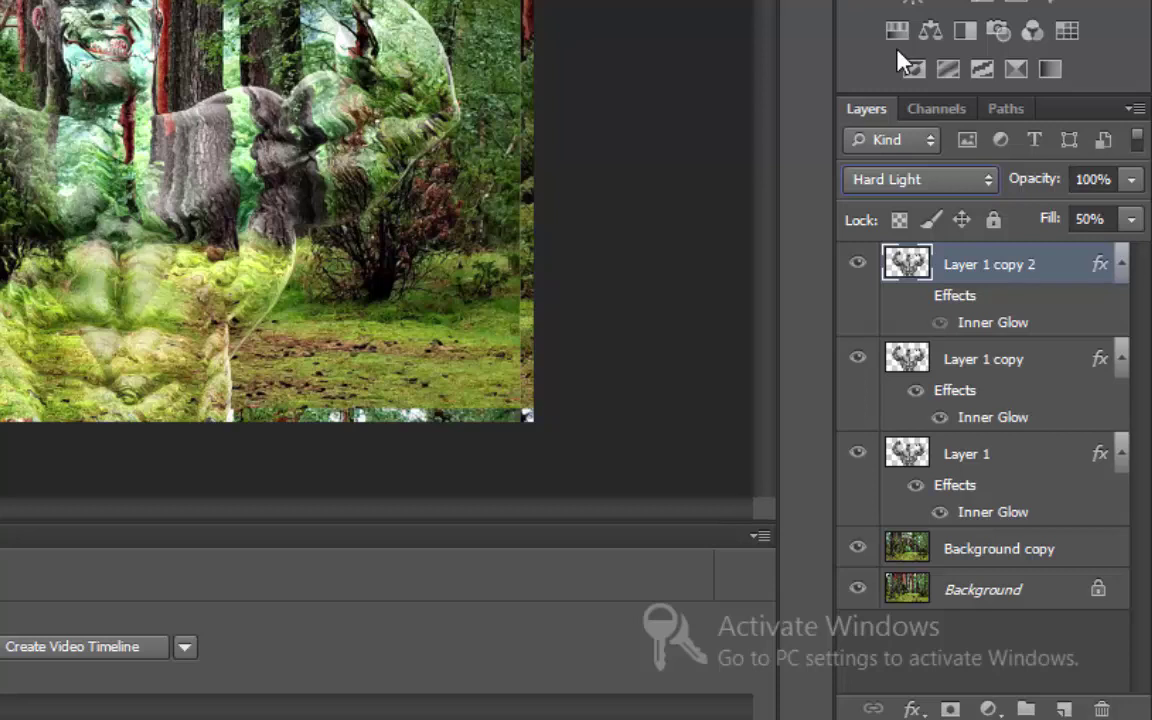
pyautogui.click(1131, 219)
pyautogui.moveTo(1068, 262); pyautogui.dragTo(1039, 266)
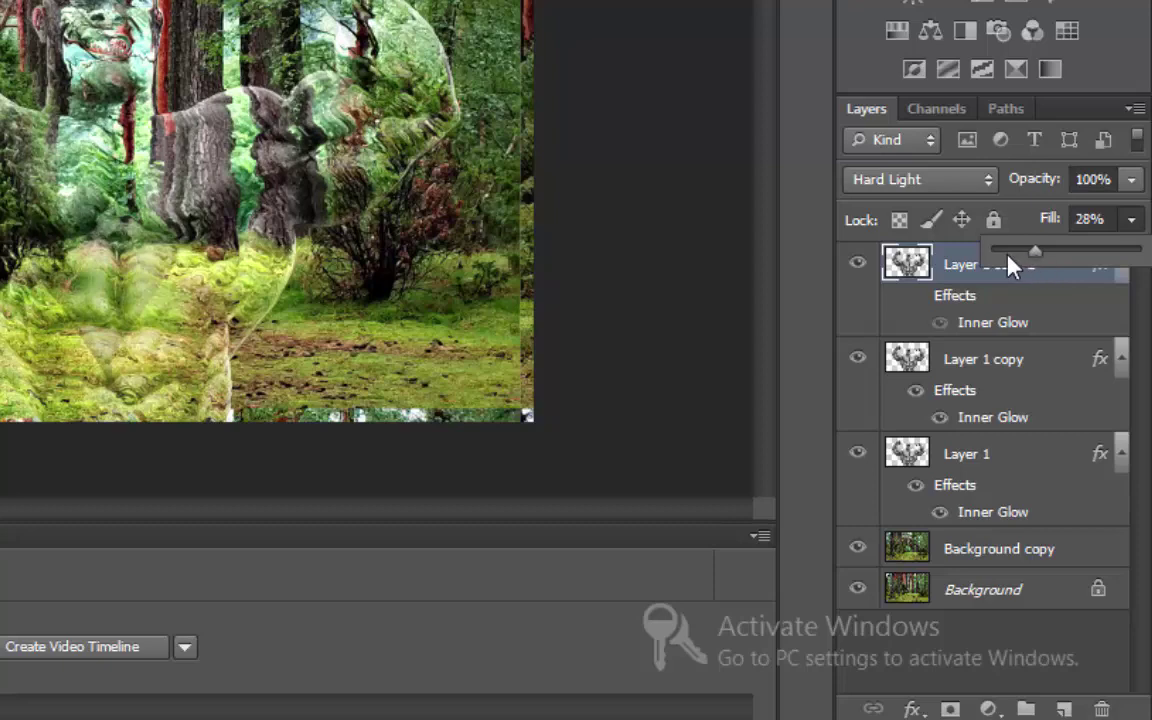
pyautogui.click(812, 273)
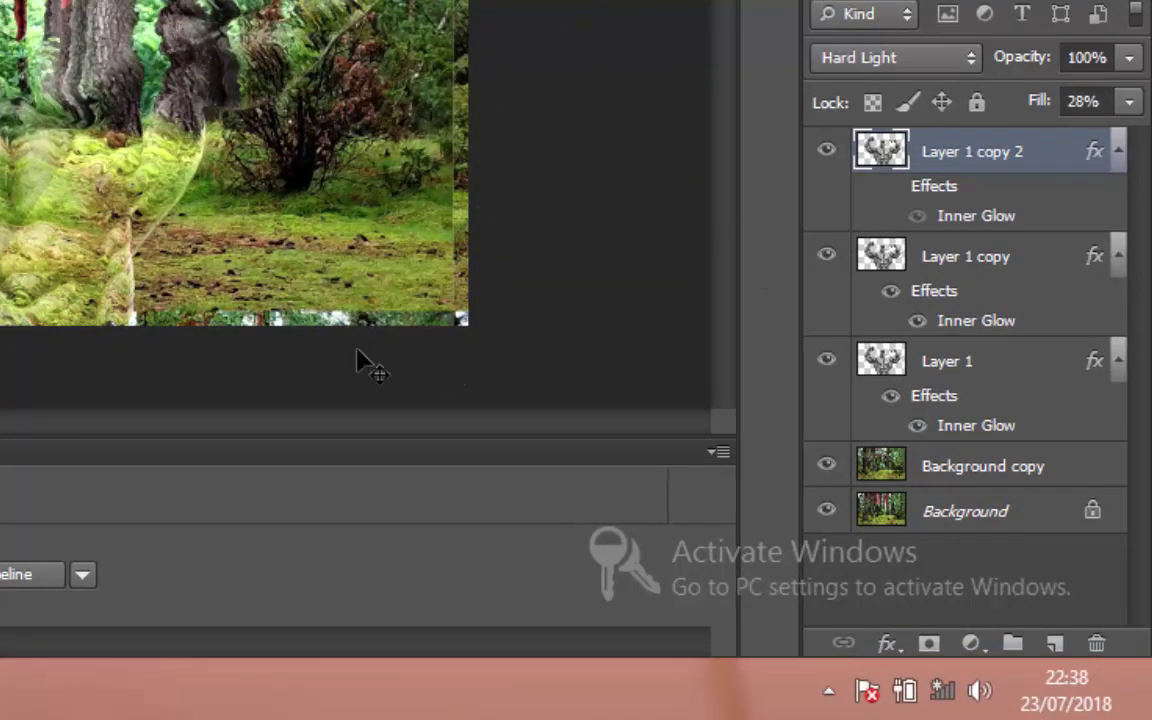
# - Mask the Background copy layer and prepare a 0%-hardness soft round brush at 100% opacity
pyautogui.keyDown('ctrl'); pyautogui.click(876, 468); pyautogui.keyUp('ctrl')
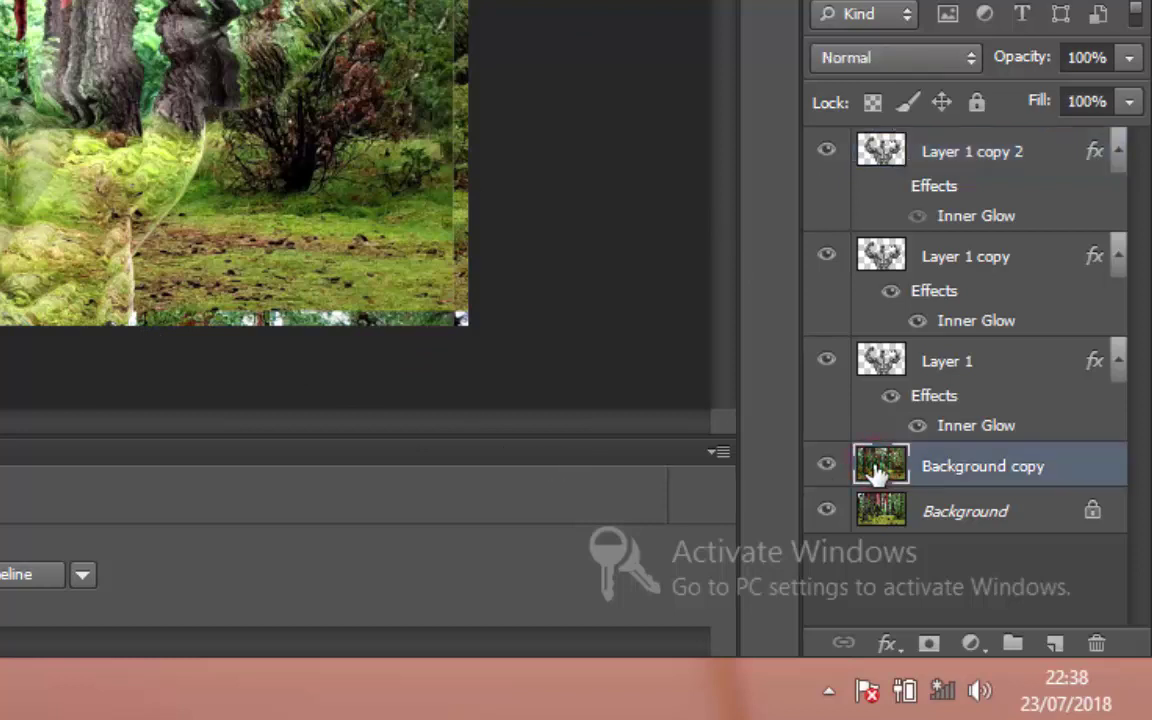
pyautogui.click(929, 646)
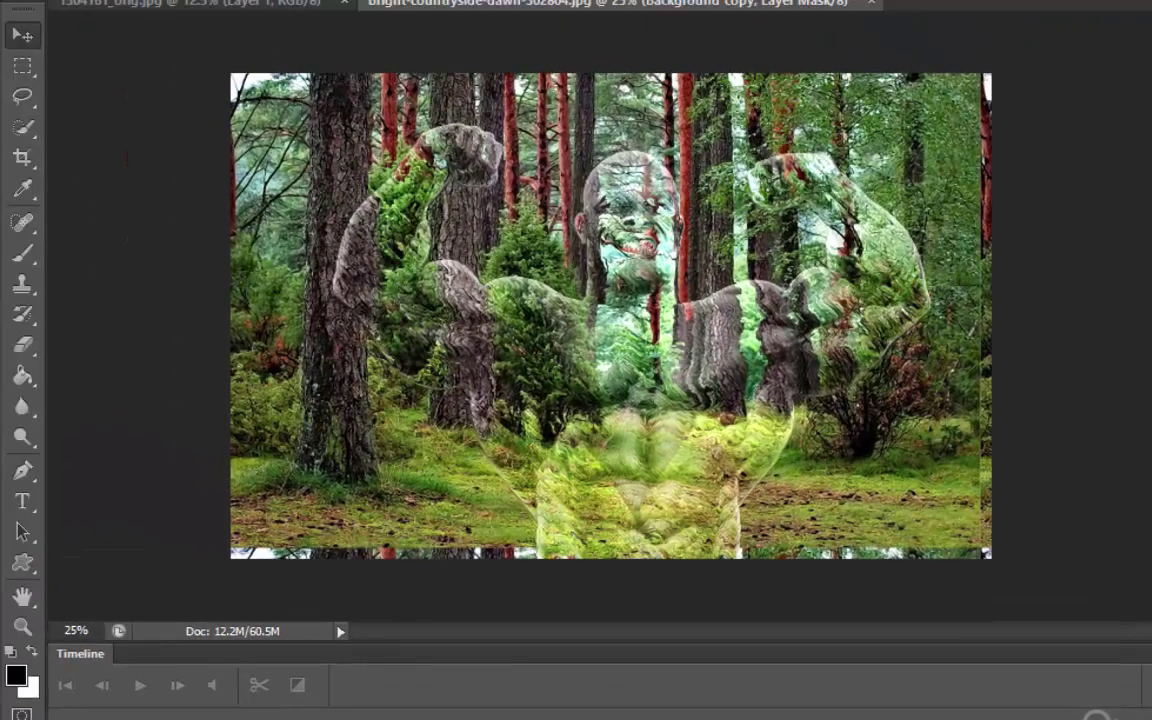
pyautogui.click(22, 253)
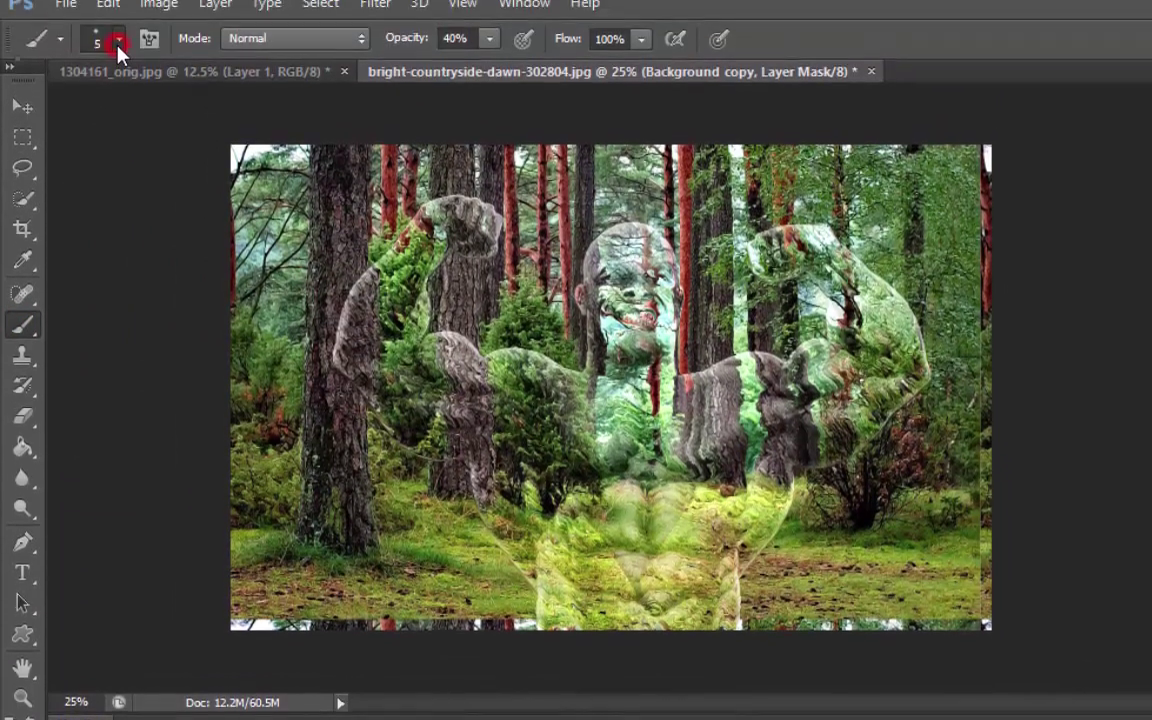
pyautogui.click(118, 45)
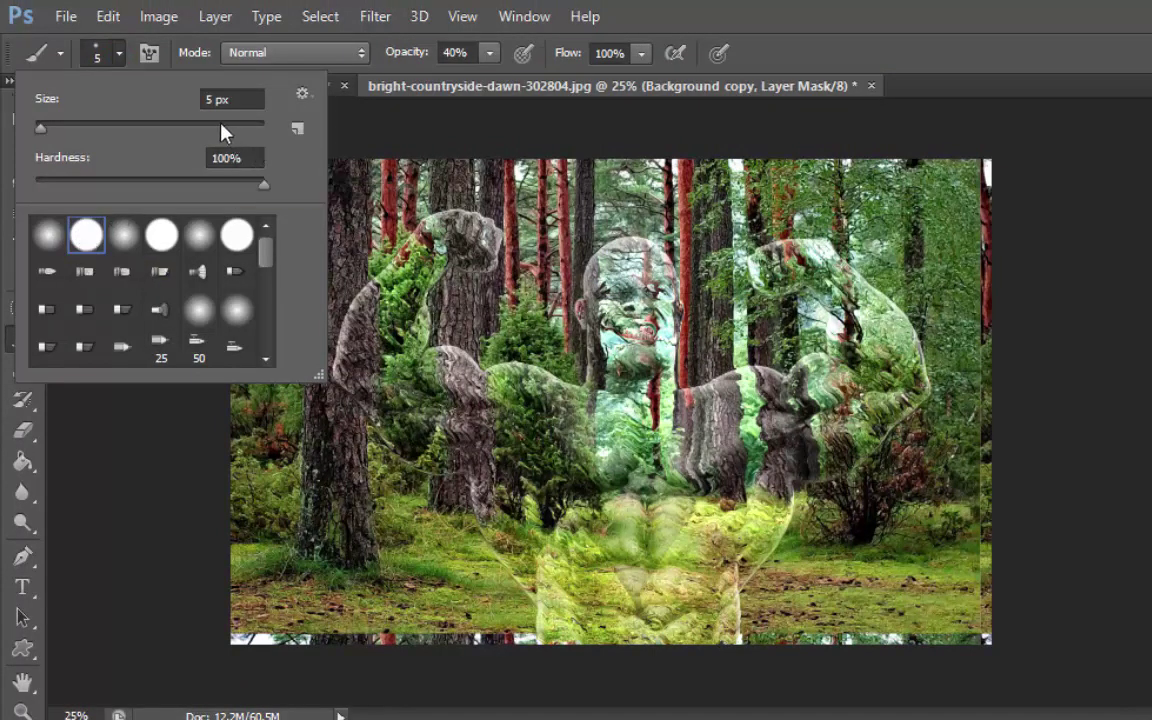
pyautogui.click(47, 234)
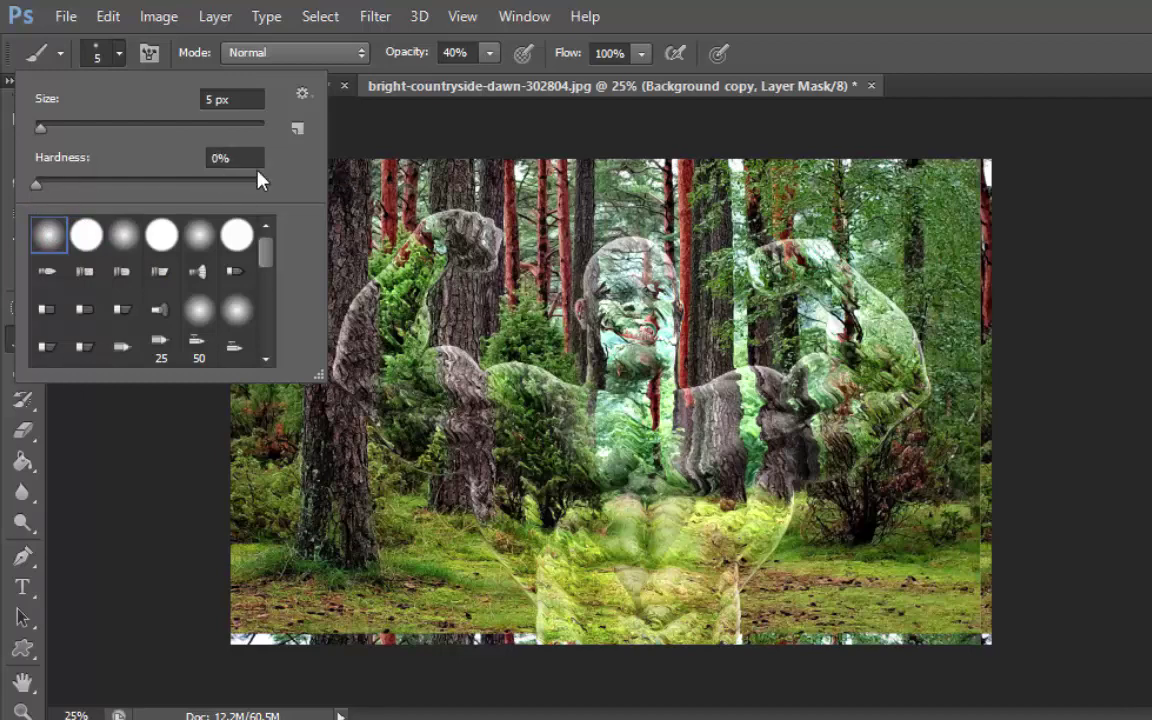
pyautogui.click(489, 53)
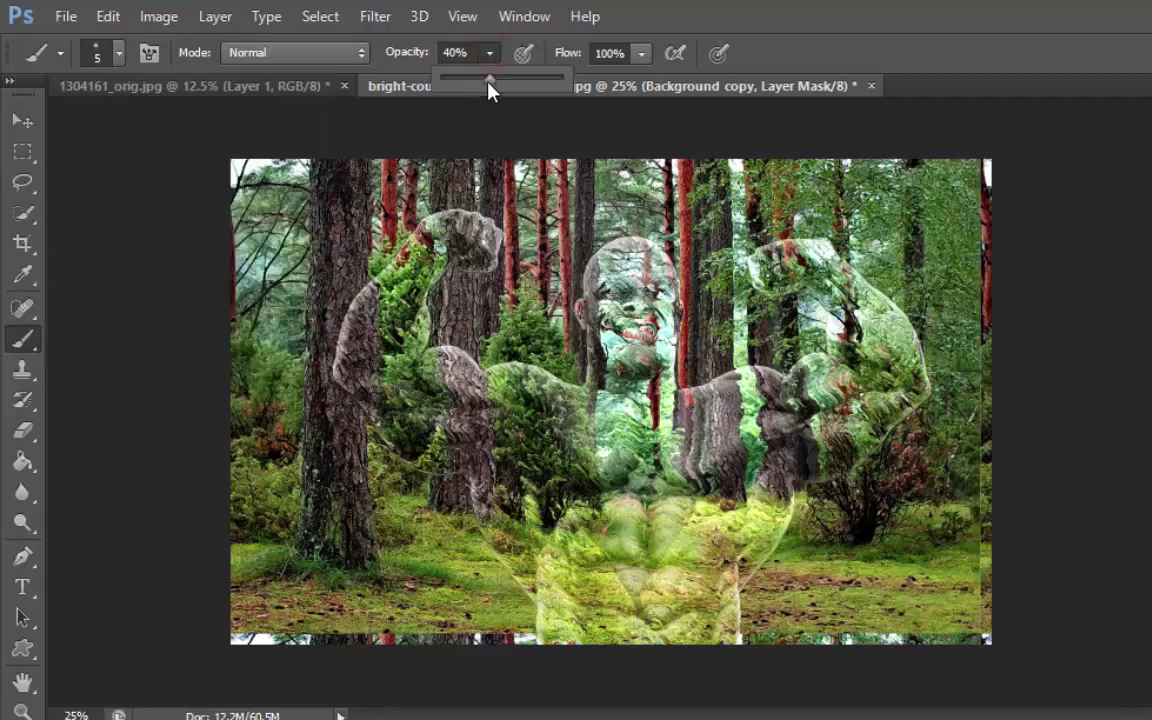
pyautogui.moveTo(488, 82); pyautogui.dragTo(577, 100)
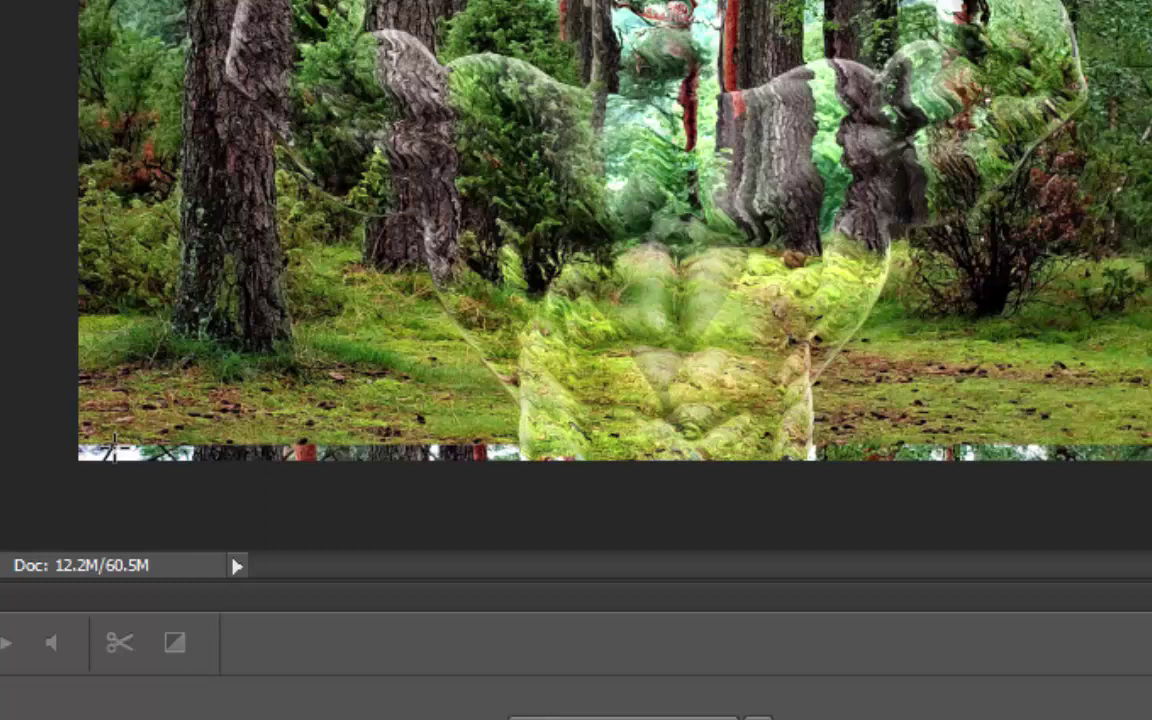
# - Paint out the bottom strip and right-edge strip on the Background copy mask
pyautogui.moveTo(108, 452)
pyautogui.mouseDown()
pyautogui.moveTo(313, 476)
pyautogui.moveTo(472, 466)
pyautogui.mouseUp()
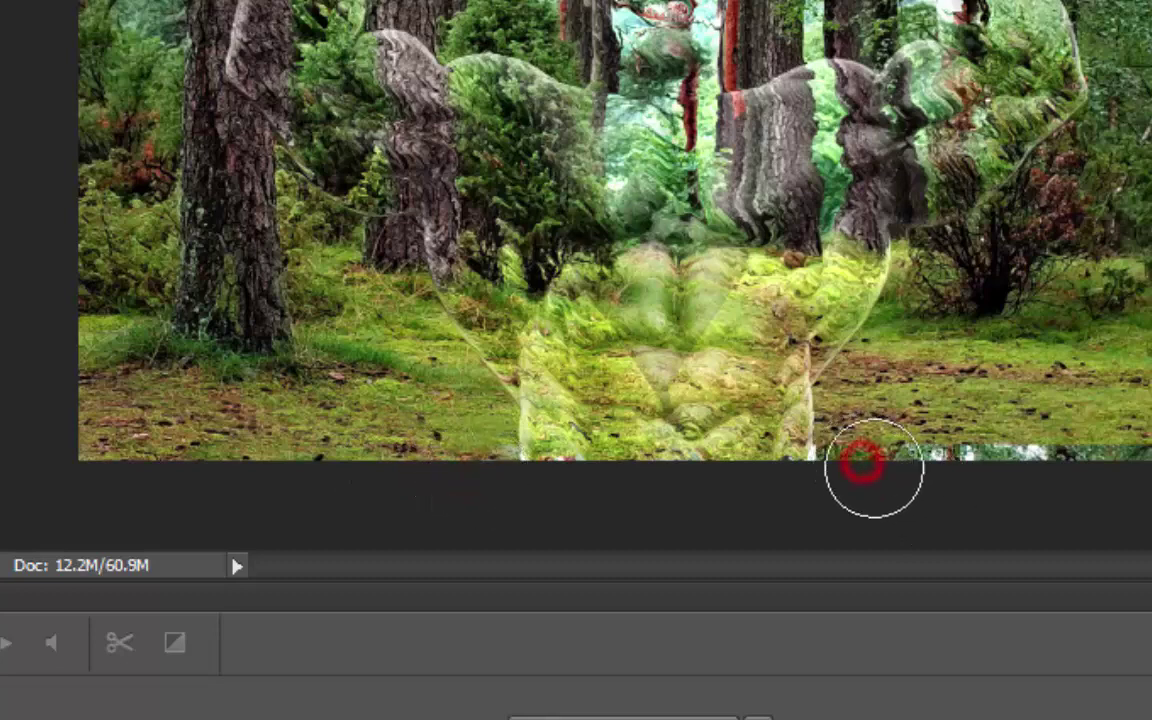
pyautogui.moveTo(864, 463); pyautogui.dragTo(1016, 465)
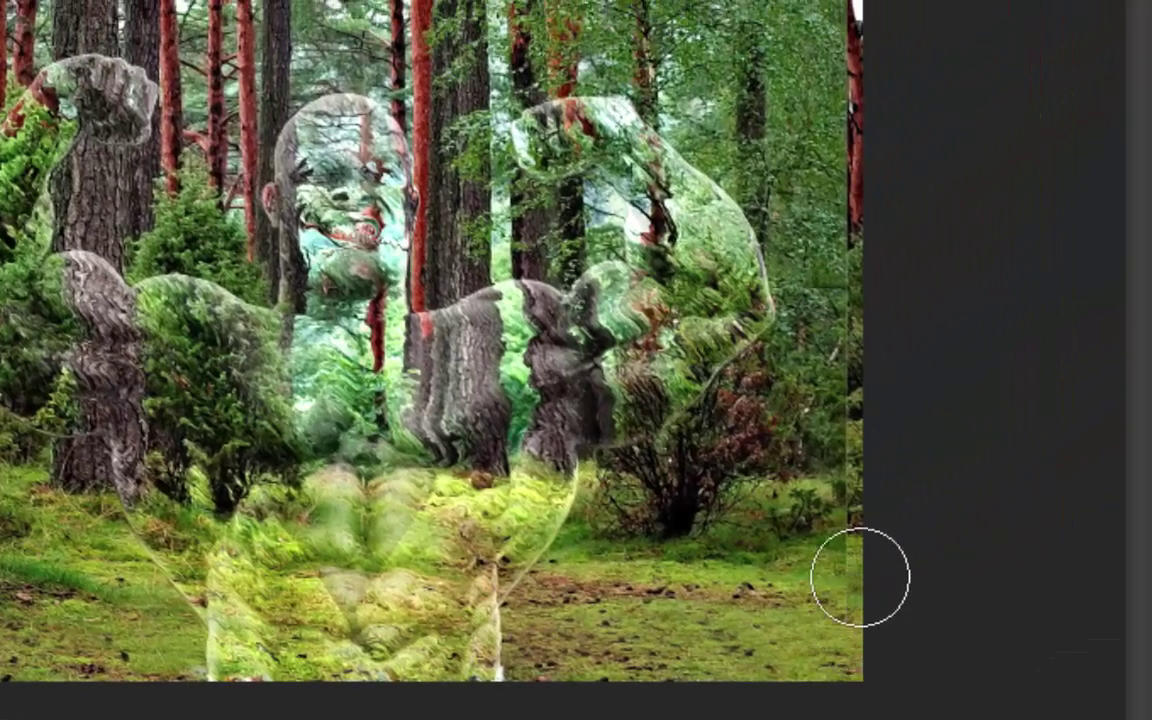
pyautogui.moveTo(875, 228); pyautogui.dragTo(877, 0)
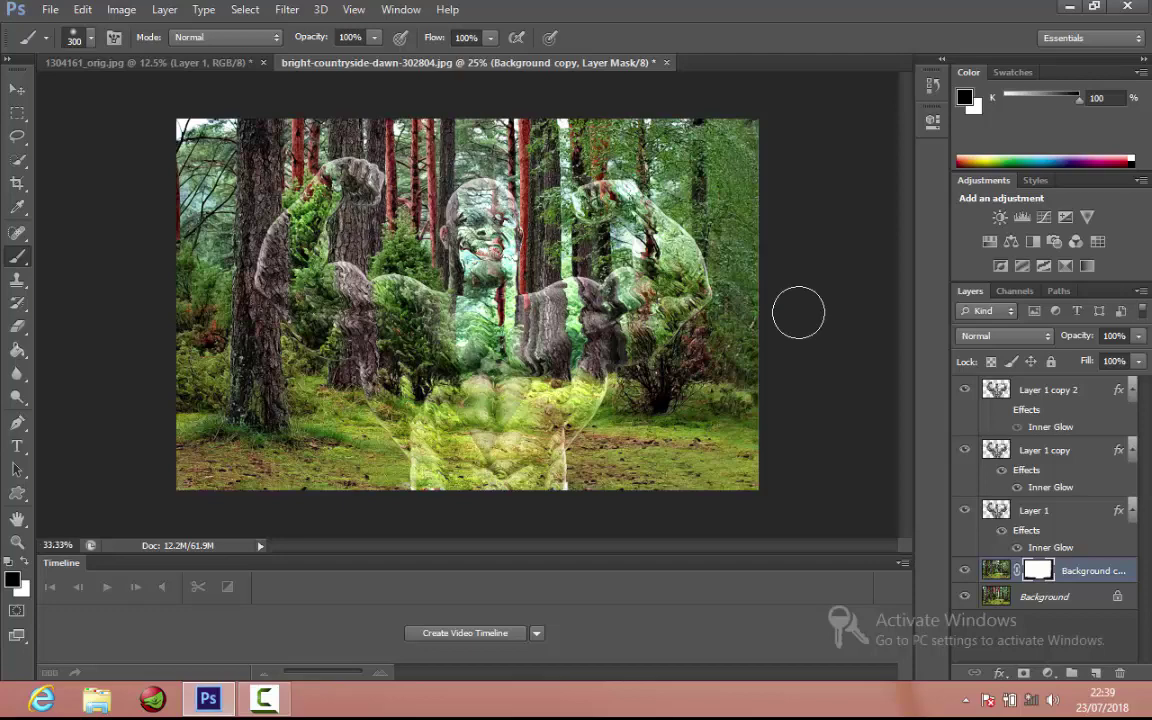
pyautogui.hotkey('ctrl', '+')
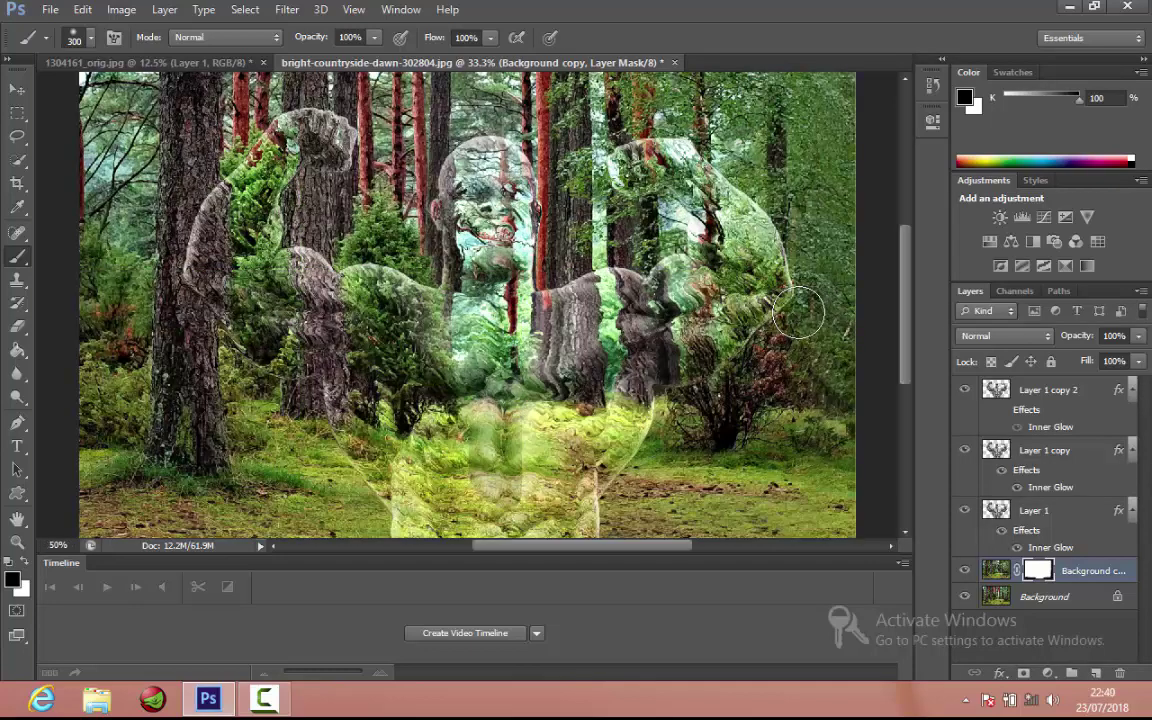
pyautogui.hotkey('ctrl', '+')
pyautogui.hotkey('ctrl', '-')
pyautogui.hotkey('ctrl', '-')
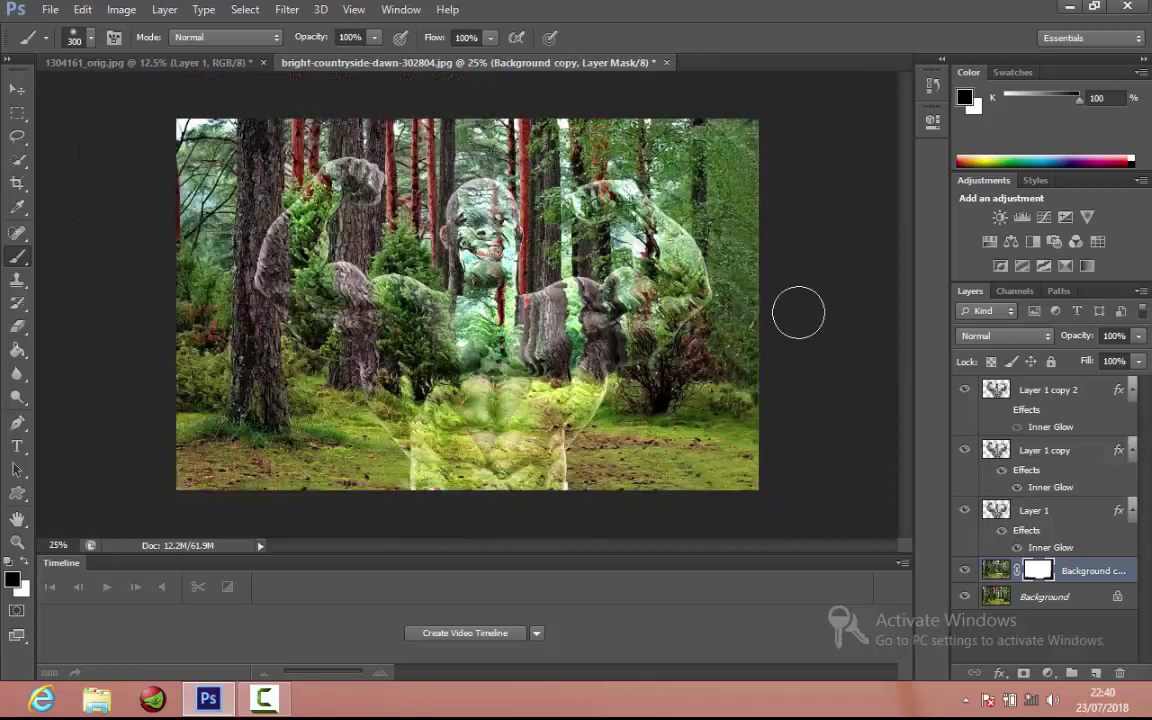
pyautogui.hotkey('ctrl', '+')
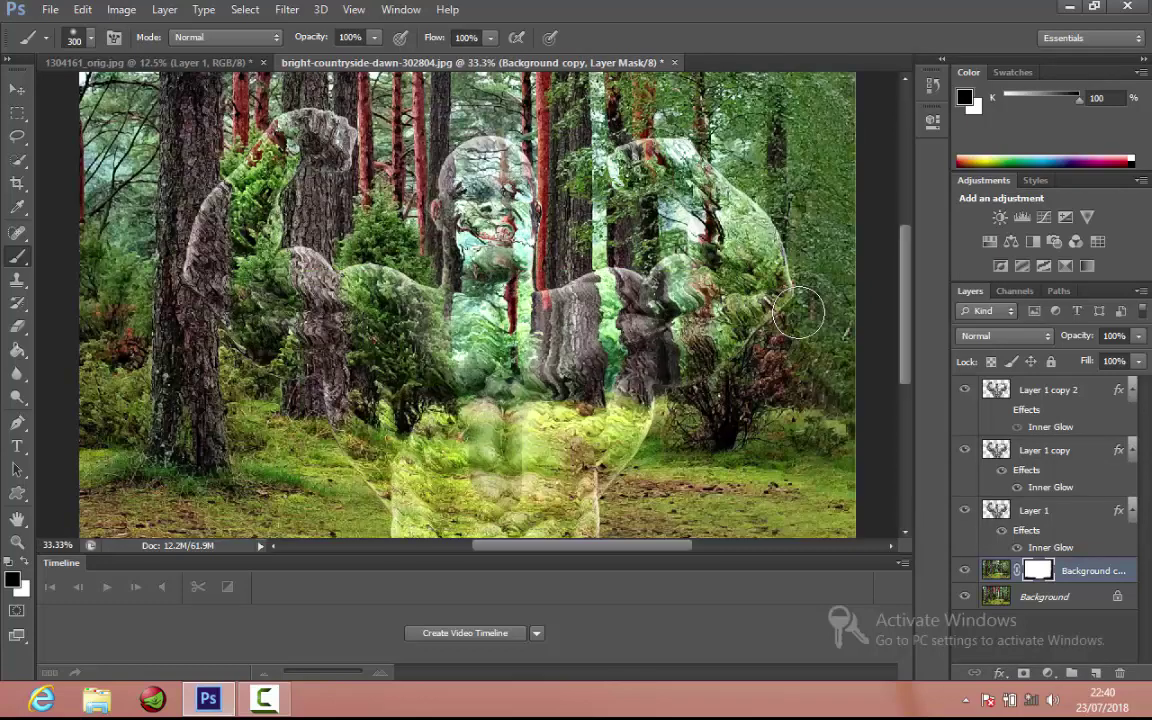